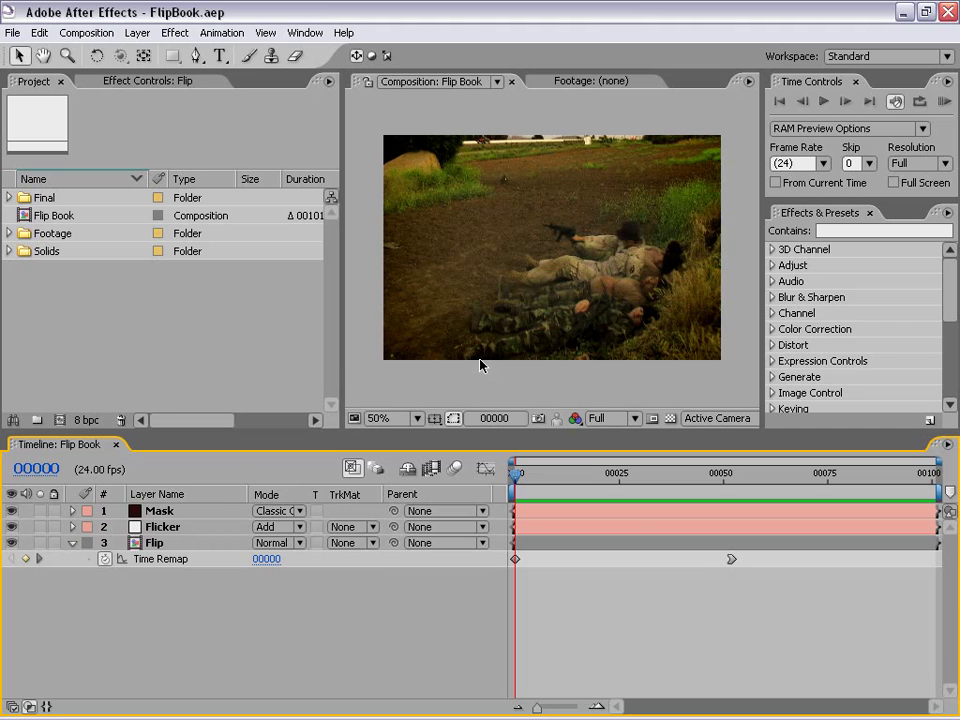
Preview the Flip Book composition enlarged and scrub through its timeline to review the page-flip animation
click(458, 385)
key(grave)
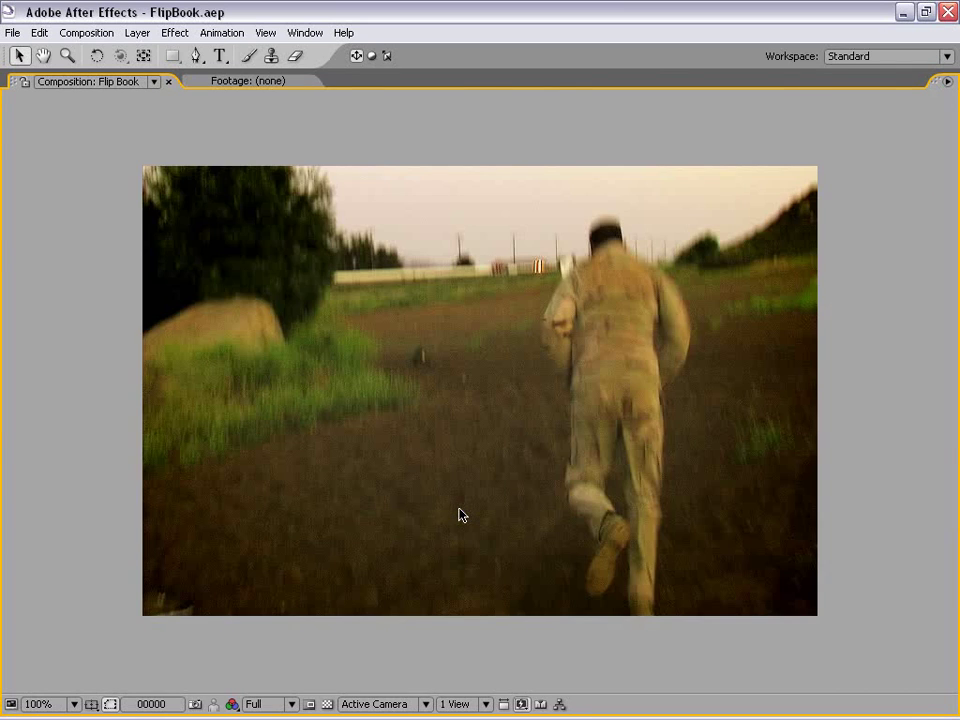
key(grave)
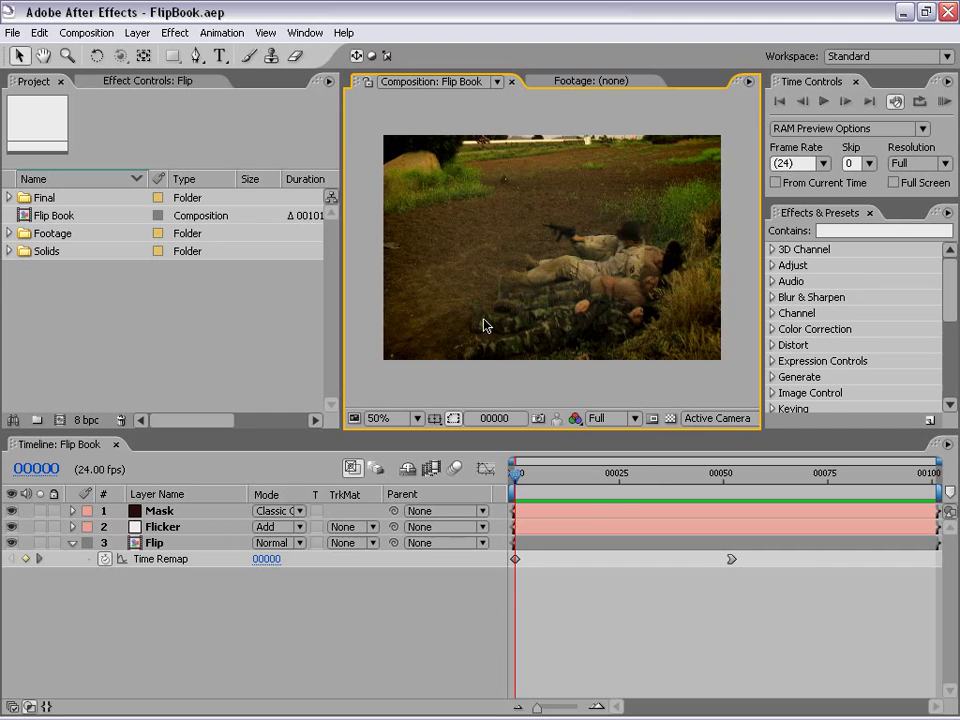
drag(515, 472, 879, 481)
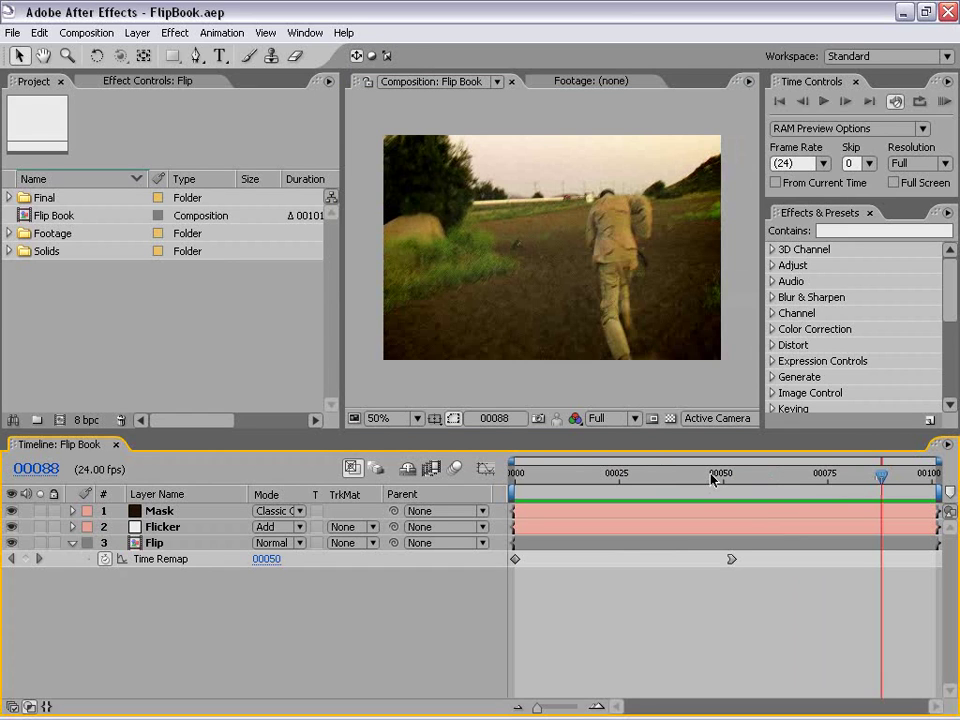
drag(543, 477, 638, 480)
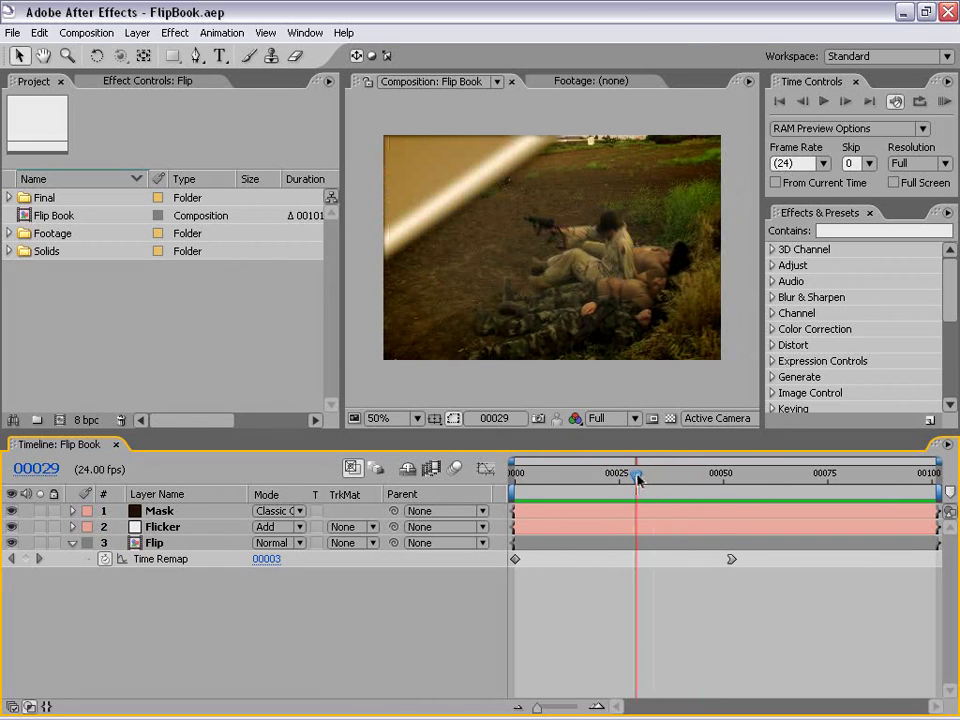
drag(638, 480, 786, 477)
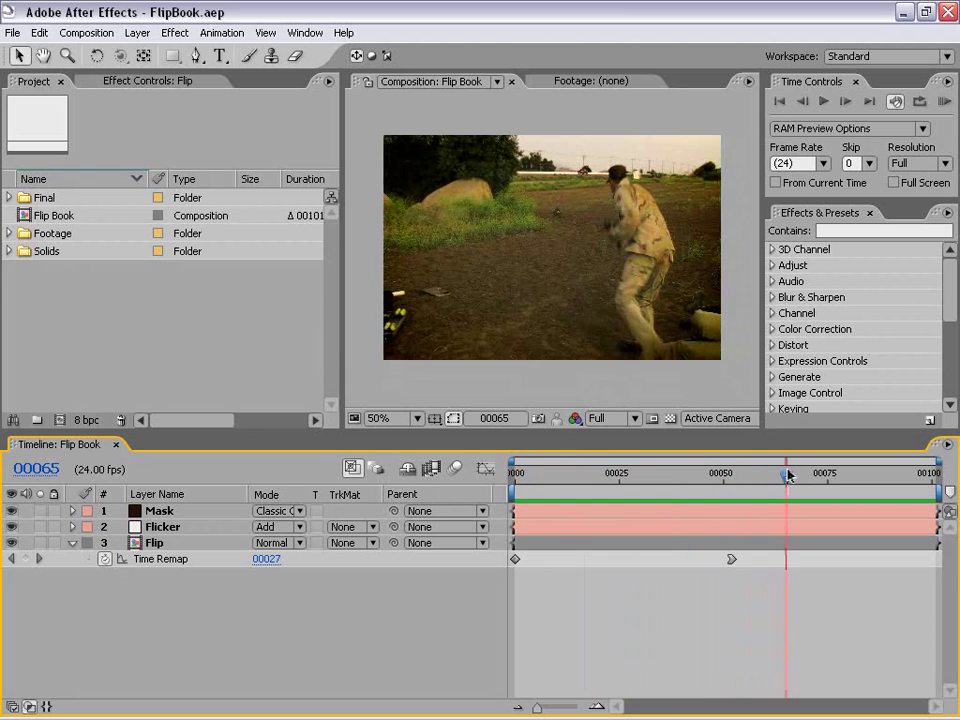
Examine the Flip layer's Time Remap curve in the Graph Editor, return to the layer bars and scrub to frame 50
click(150, 561)
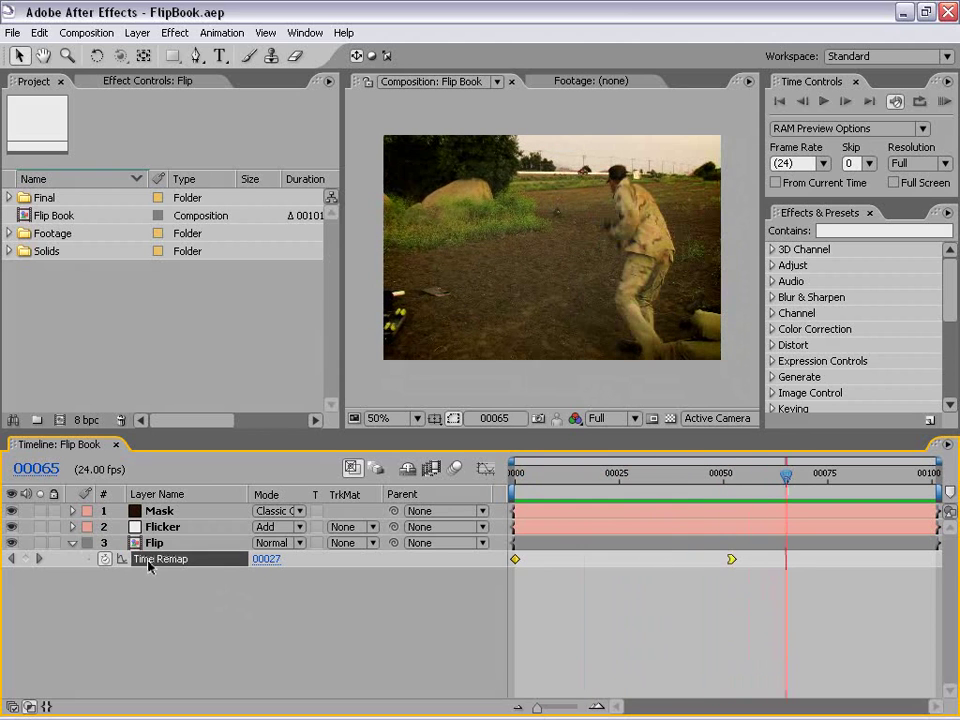
click(485, 469)
mouse_move(521, 673)
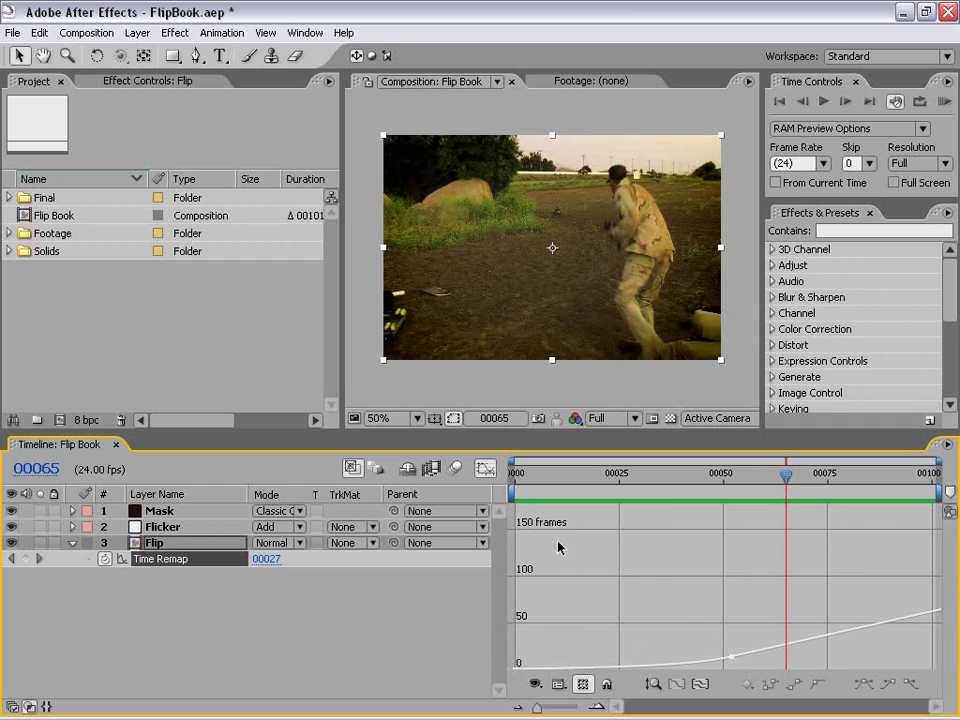
click(484, 469)
click(663, 624)
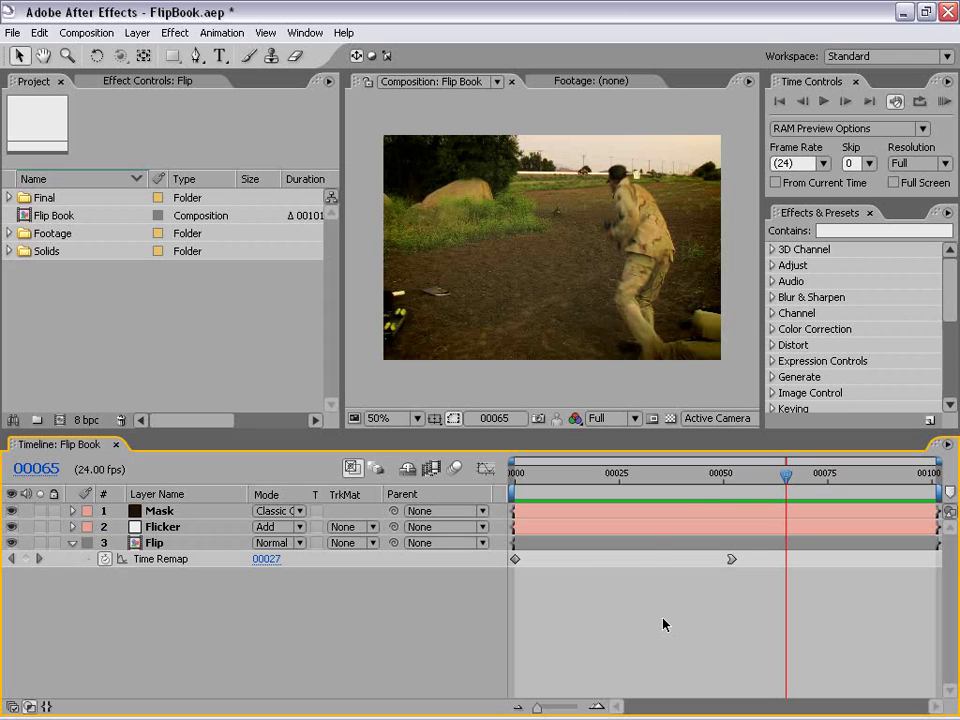
drag(785, 474, 724, 484)
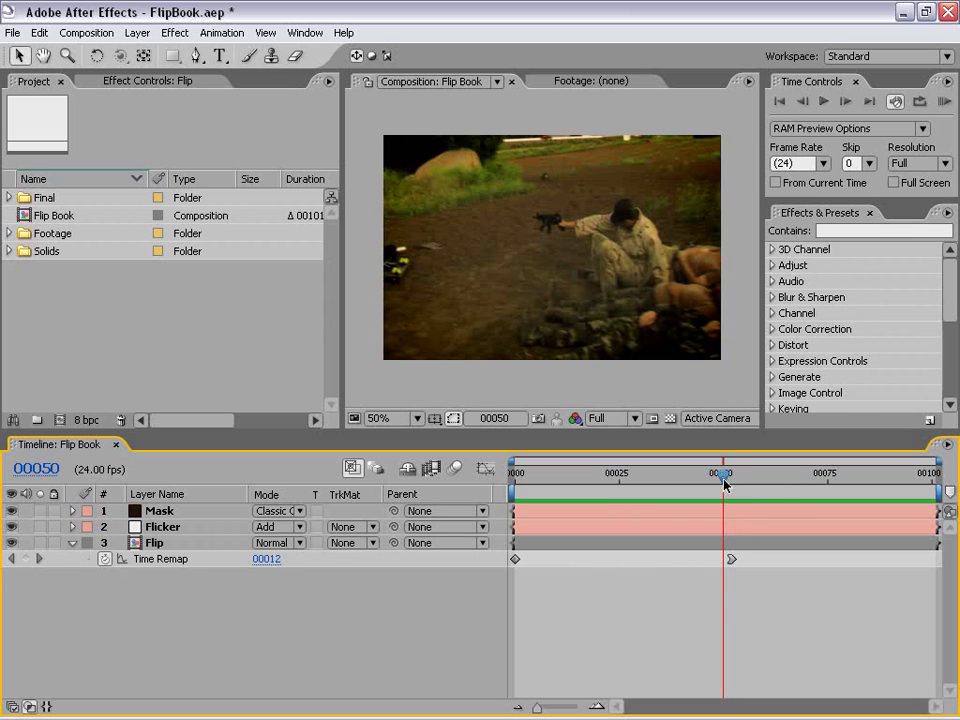
Expand the Footage folder, open running.mov for viewing, scrub through the clip and close it
click(386, 133)
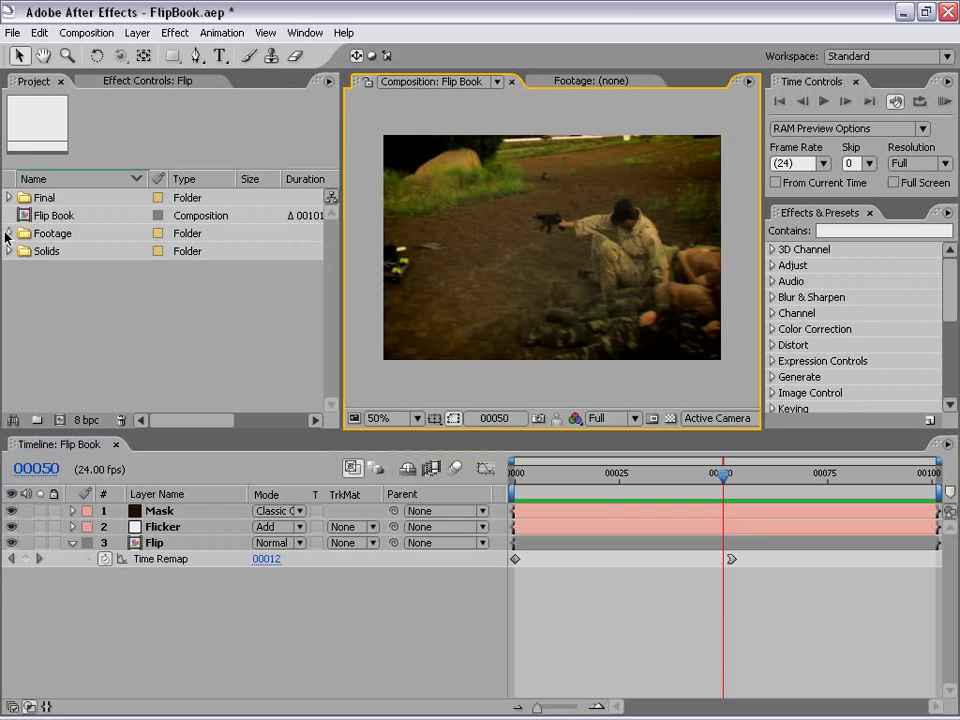
click(9, 233)
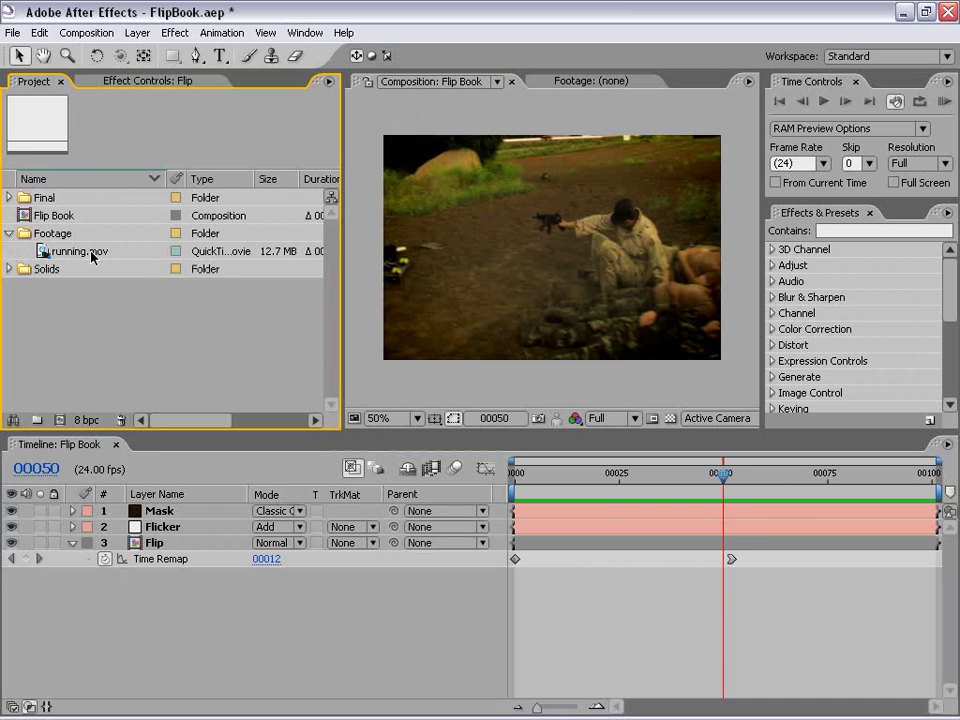
double_click(43, 254)
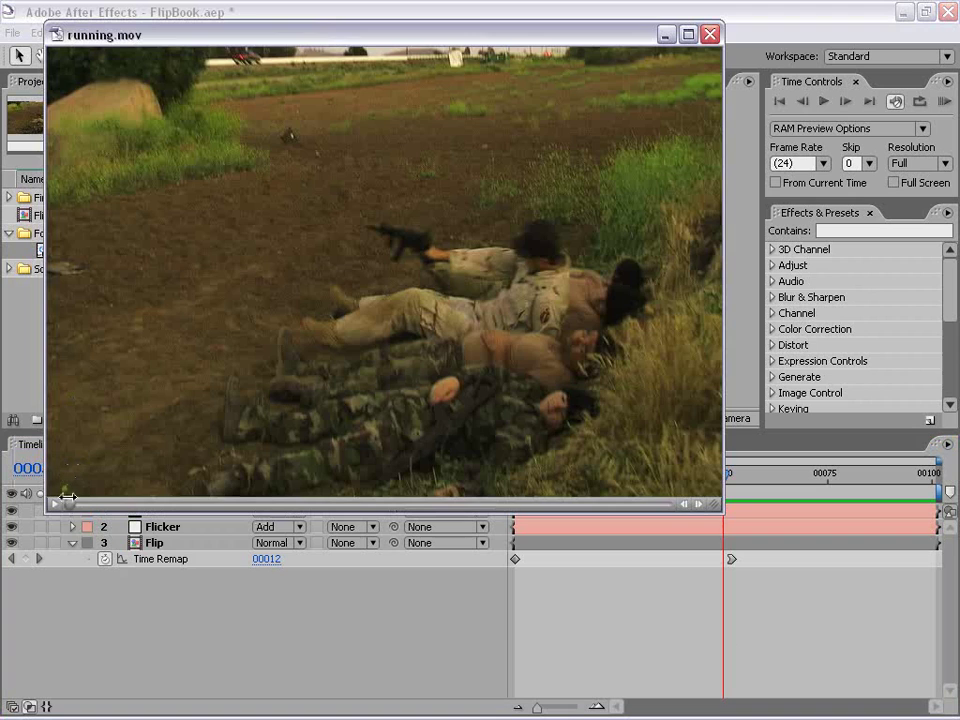
drag(66, 503, 352, 500)
click(711, 35)
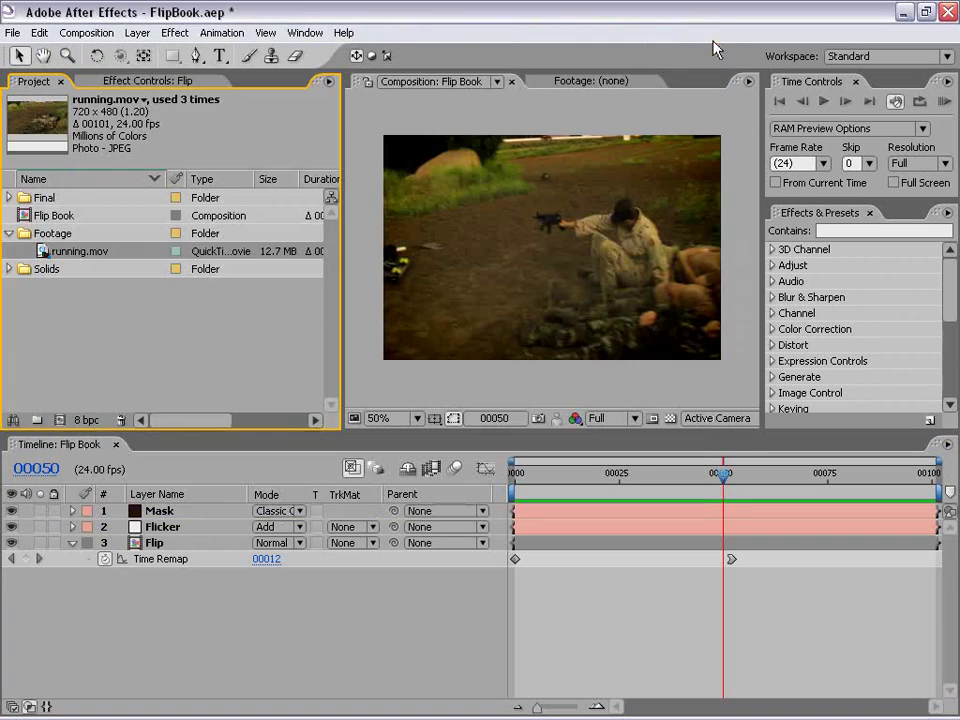
Create a new composition from the running.mov footage
click(122, 331)
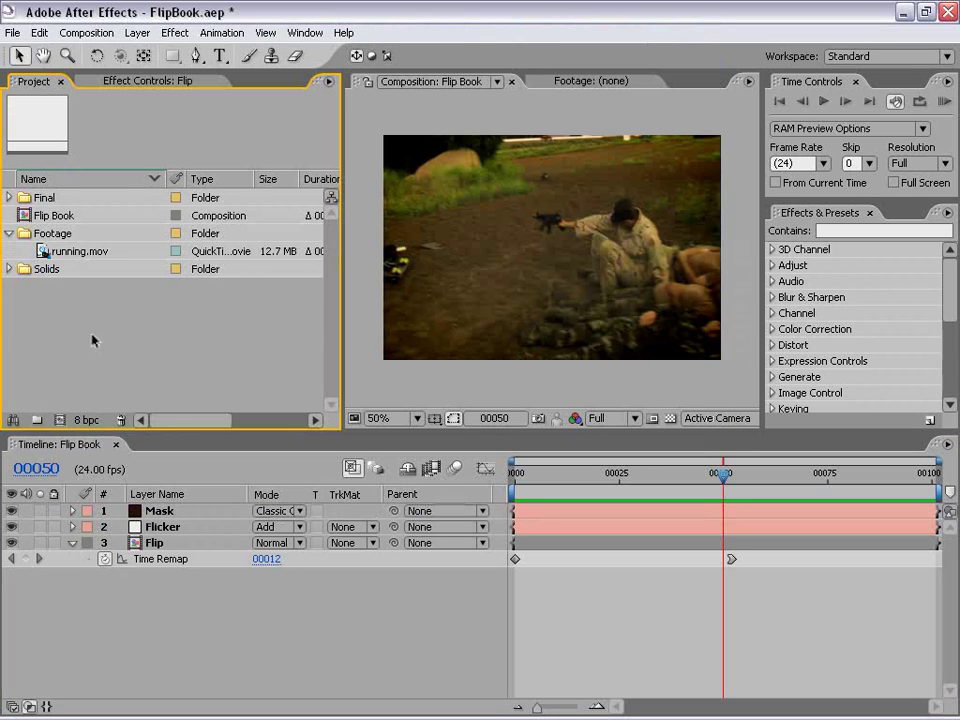
drag(45, 254, 62, 427)
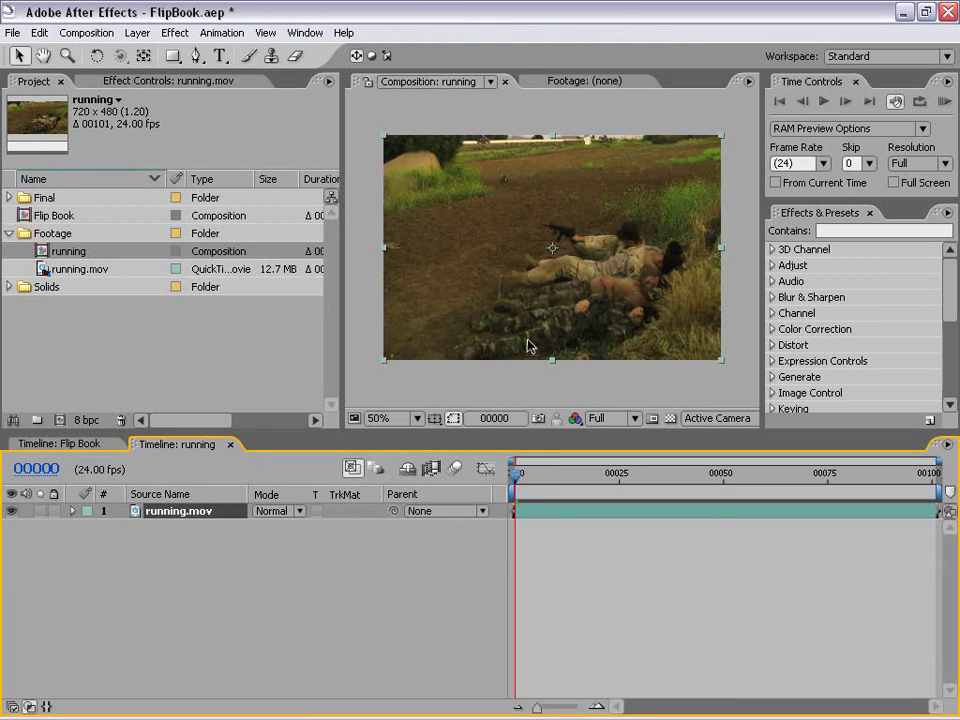
click(532, 549)
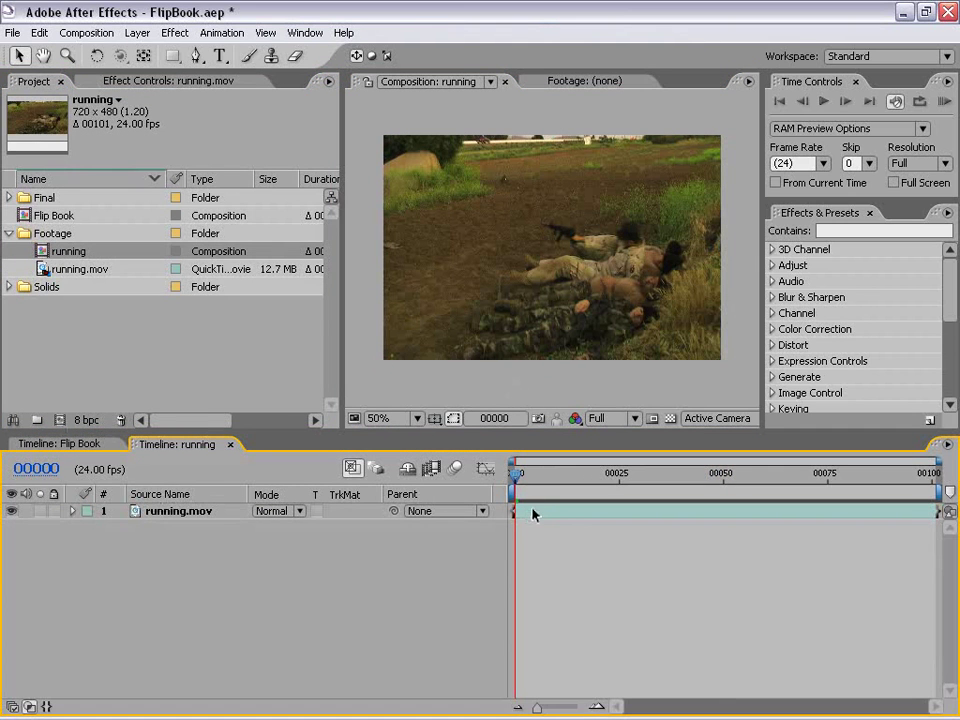
Pre-compose the running.mov layer as "Put Footage Here", leaving all attributes in 'running'
click(186, 514)
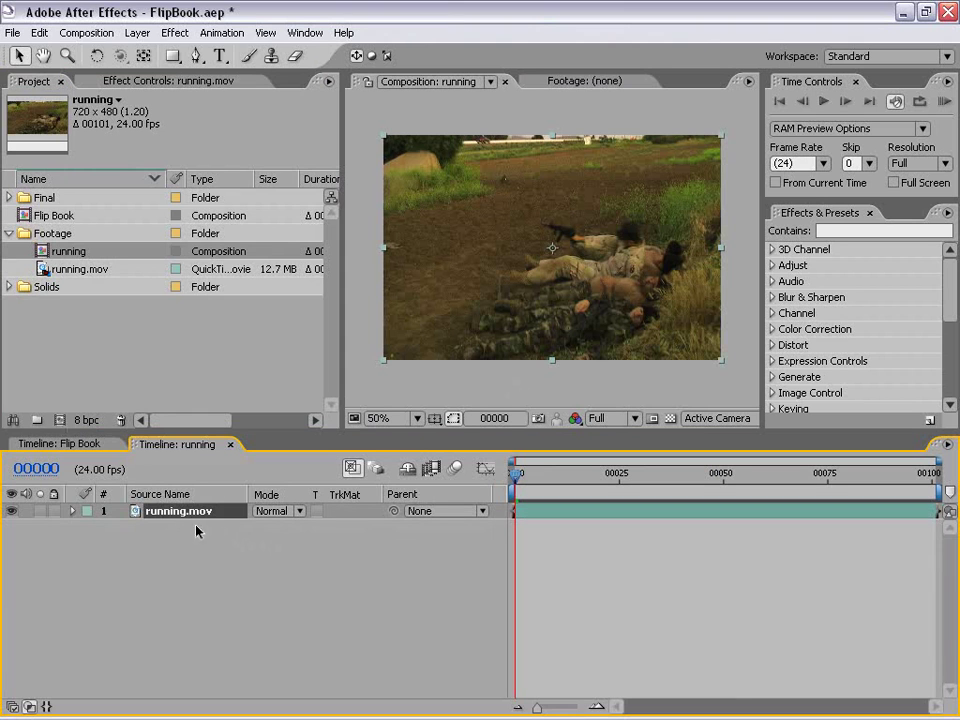
click(137, 32)
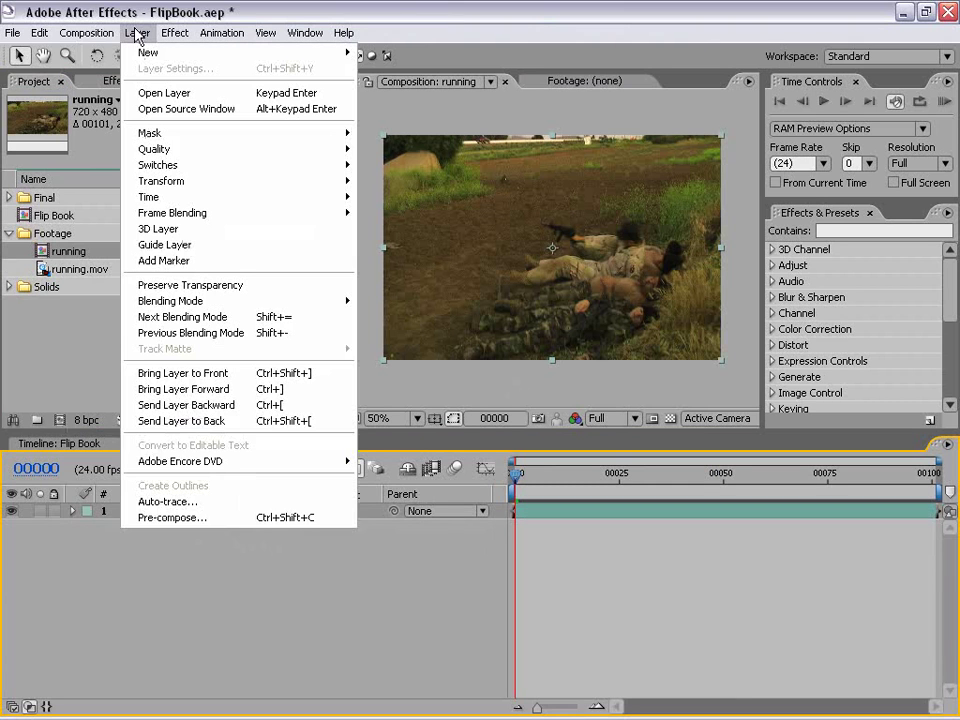
click(230, 526)
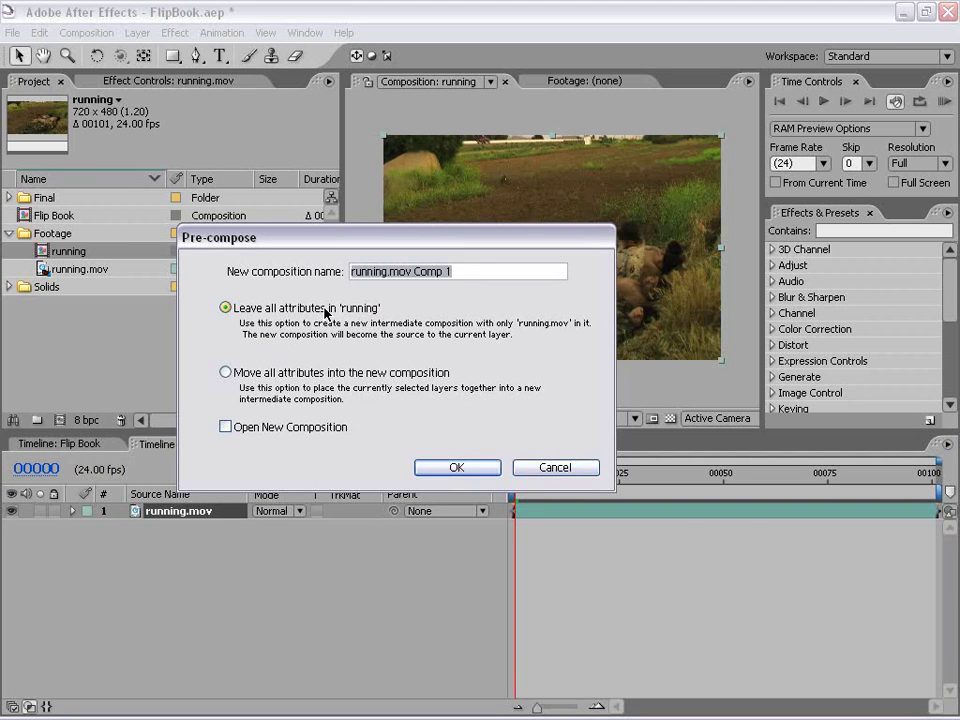
drag(440, 272, 317, 281)
text(Put Footage Here)
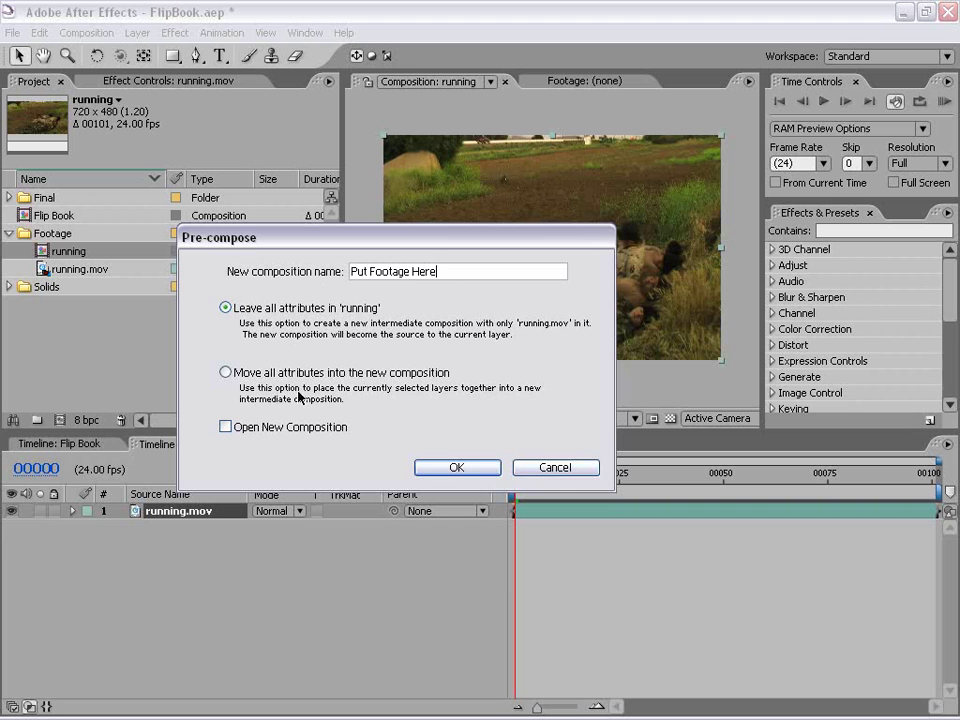
click(455, 469)
click(563, 586)
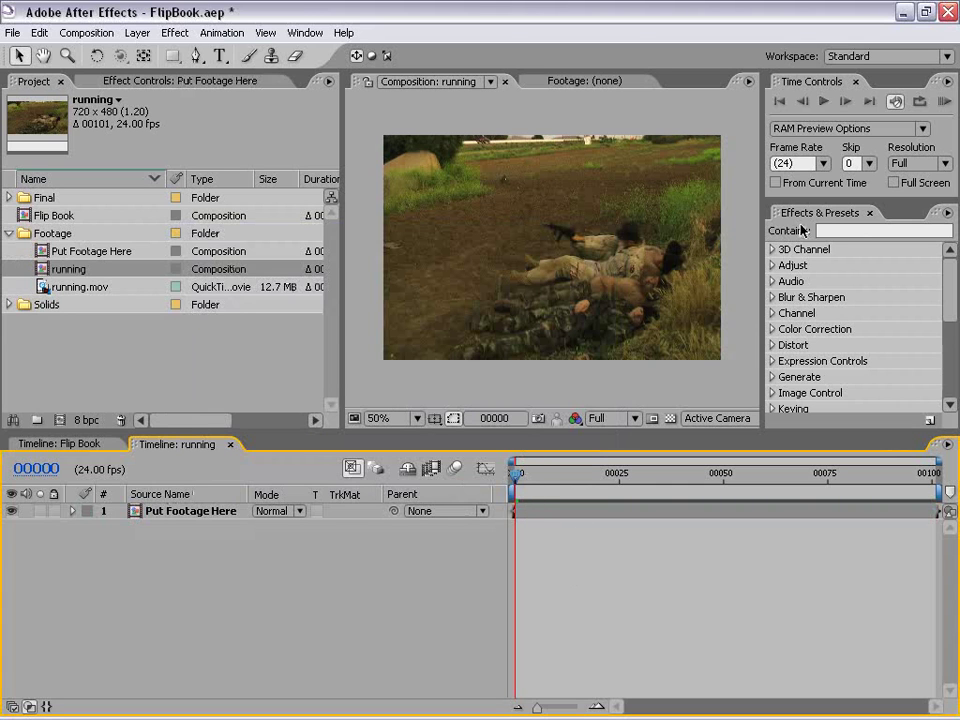
Apply the CC Page Turn effect to the Put Footage Here layer and shift its fold position to about 536, 222
click(846, 230)
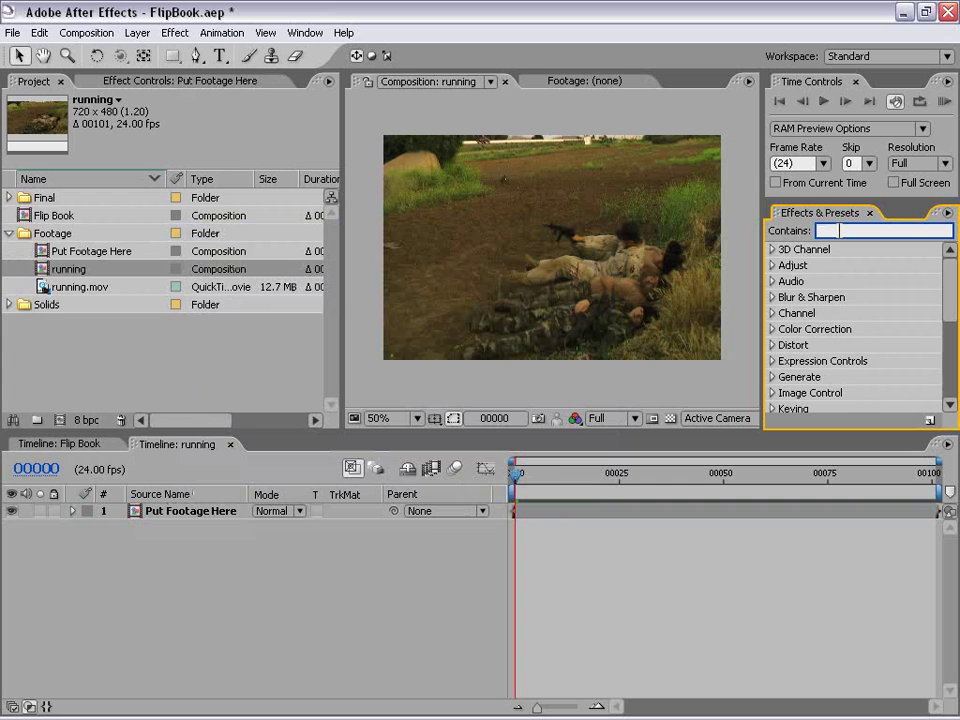
text(page)
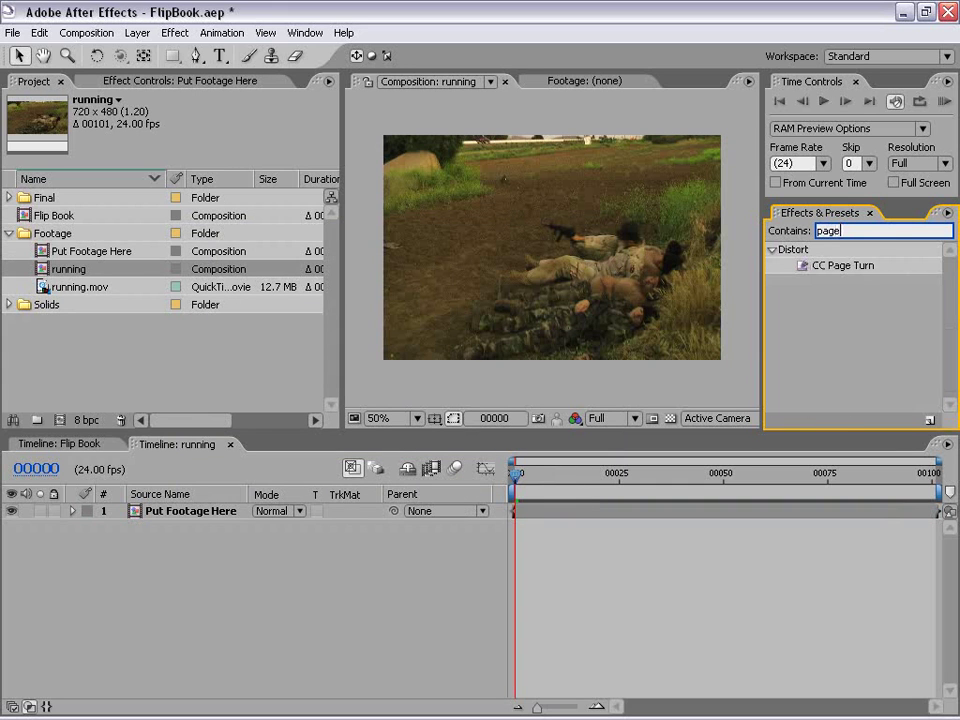
click(866, 268)
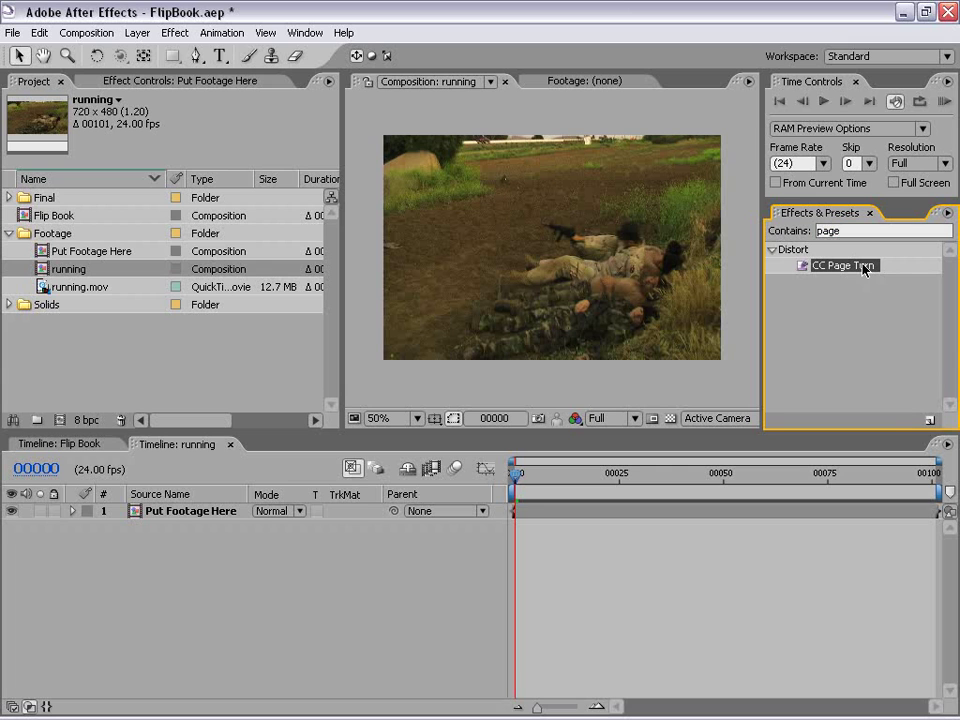
drag(864, 268, 510, 163)
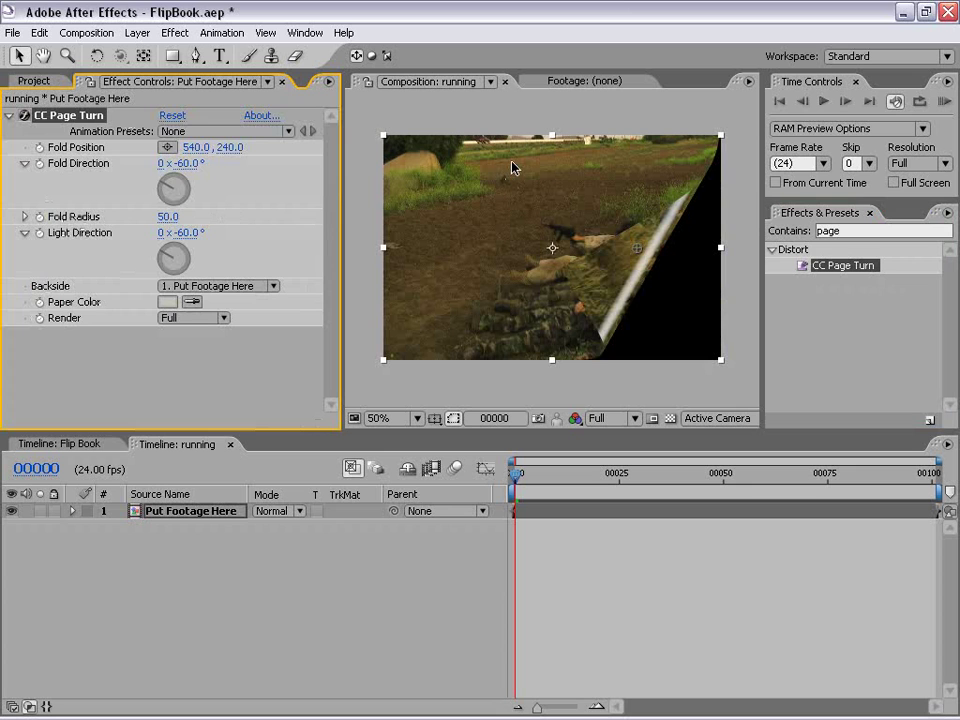
mouse_move(637, 249)
mouse_down()
mouse_move(574, 208)
mouse_move(688, 262)
mouse_move(641, 231)
mouse_move(450, 190)
mouse_move(603, 224)
mouse_move(636, 247)
mouse_up()
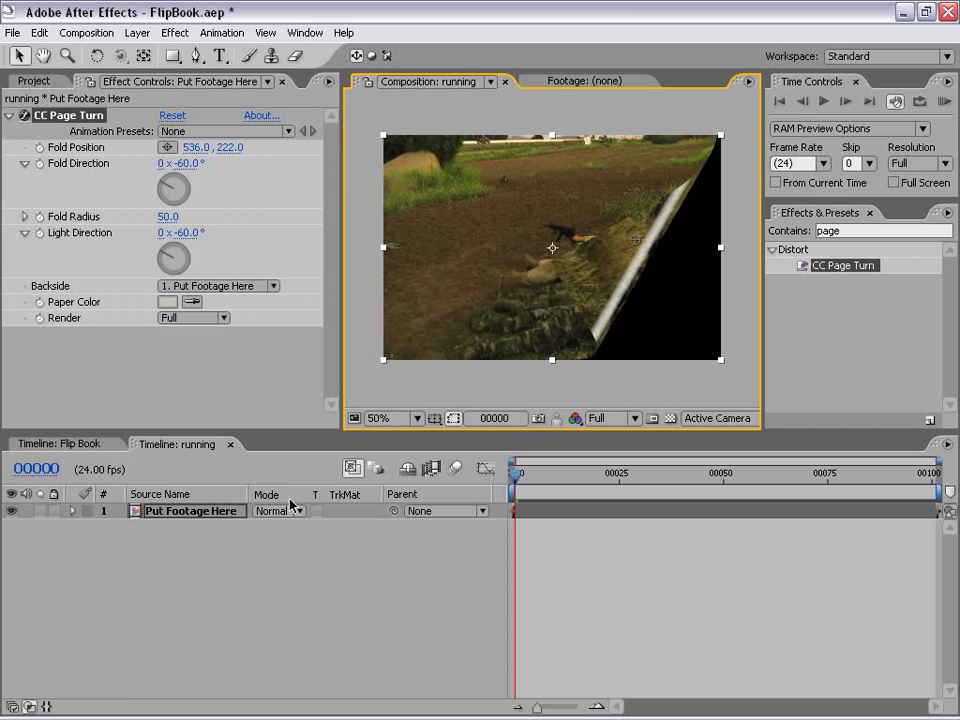
Scrub the Flip Book composition to frame 31 for reference, and return to the running composition
click(62, 443)
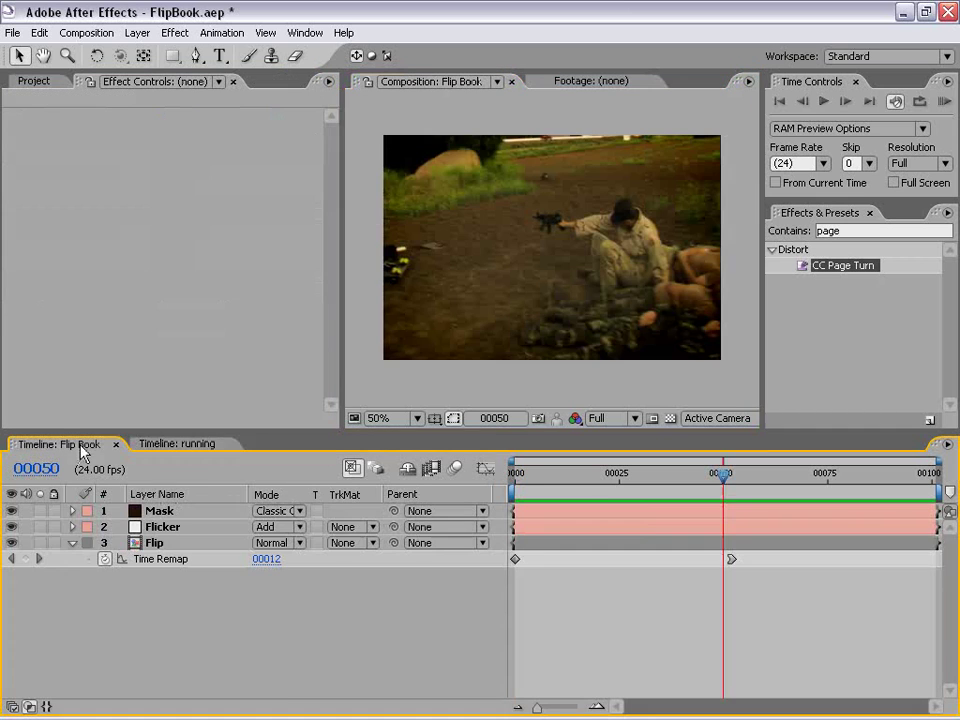
drag(562, 470, 642, 470)
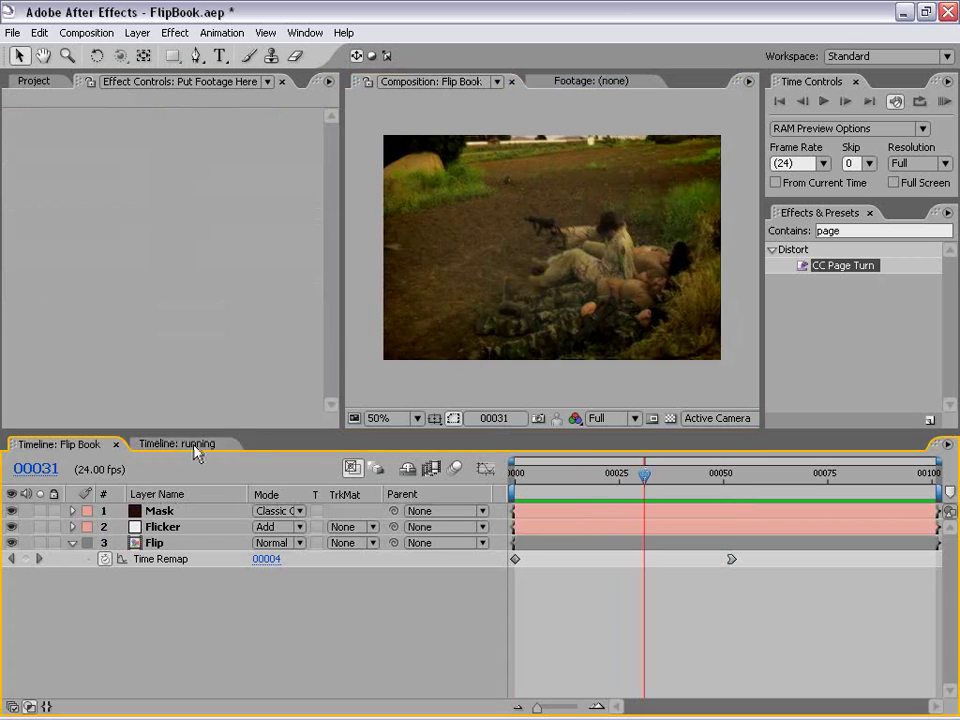
click(196, 445)
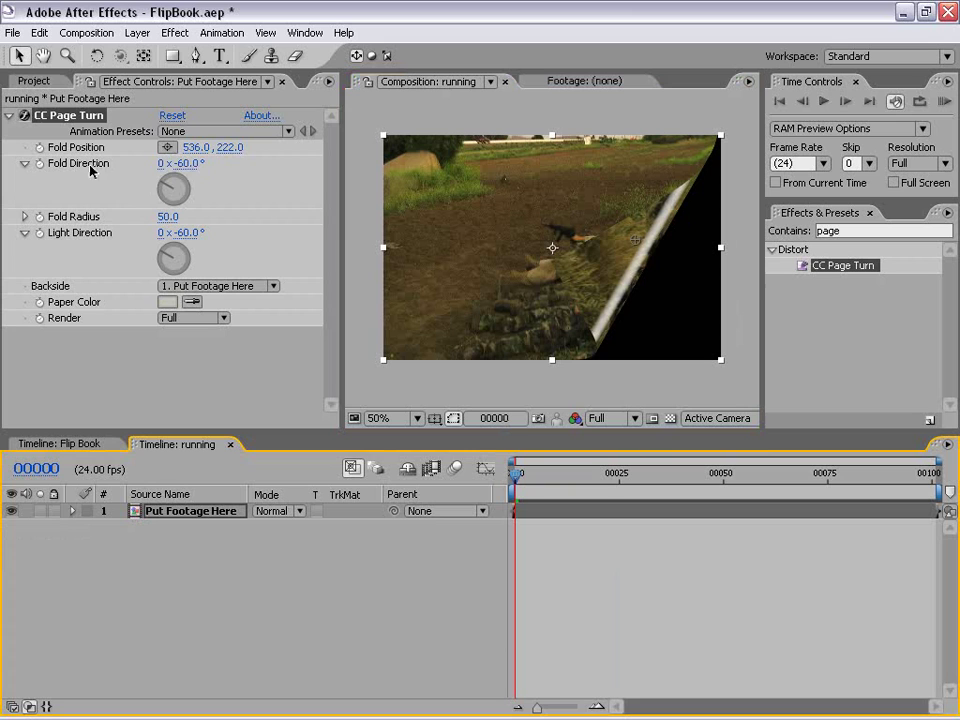
Set the page turn's fold direction to -35° and move its fold position to about 550, 244
click(188, 163)
text(-35)
key(Return)
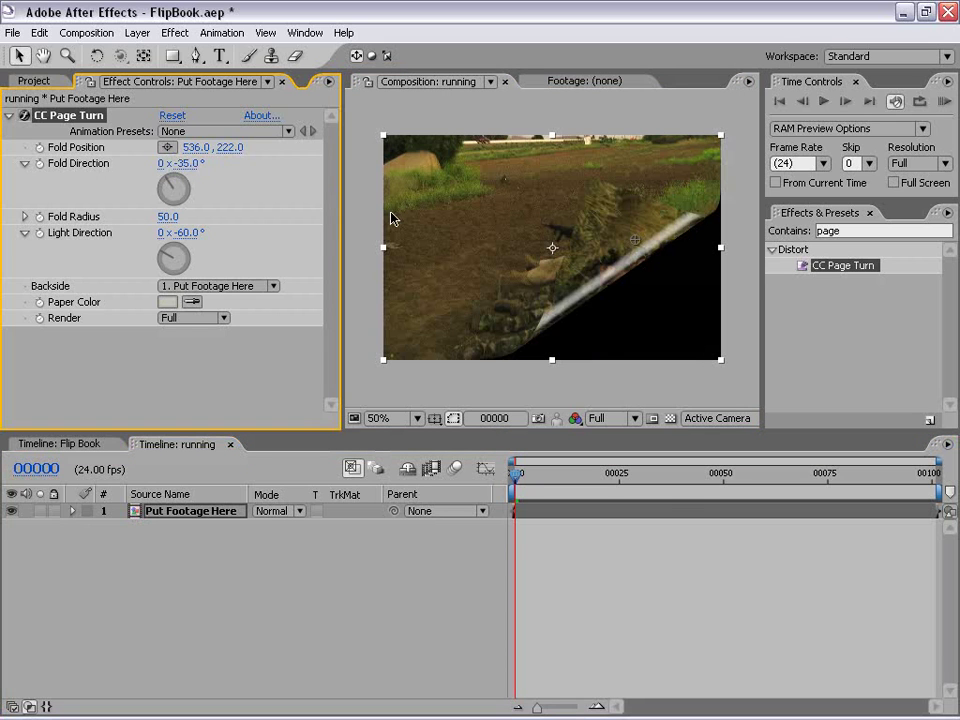
mouse_move(639, 242)
mouse_down()
mouse_move(574, 176)
mouse_move(671, 279)
mouse_move(643, 252)
mouse_up()
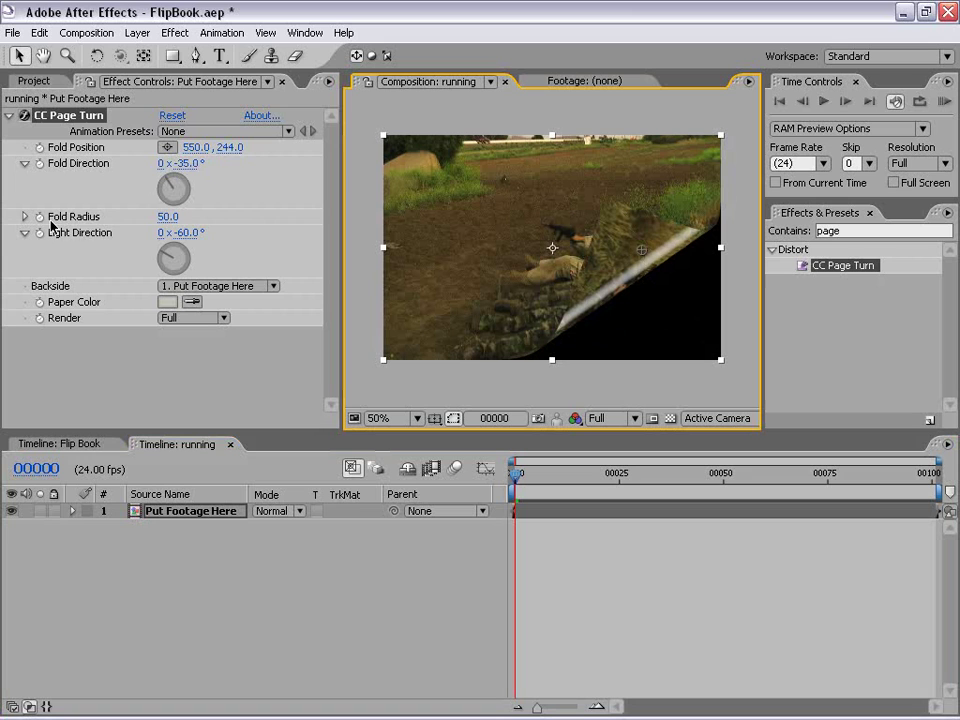
Set the page turn's fold radius to 75
click(167, 216)
text(75)
key(Return)
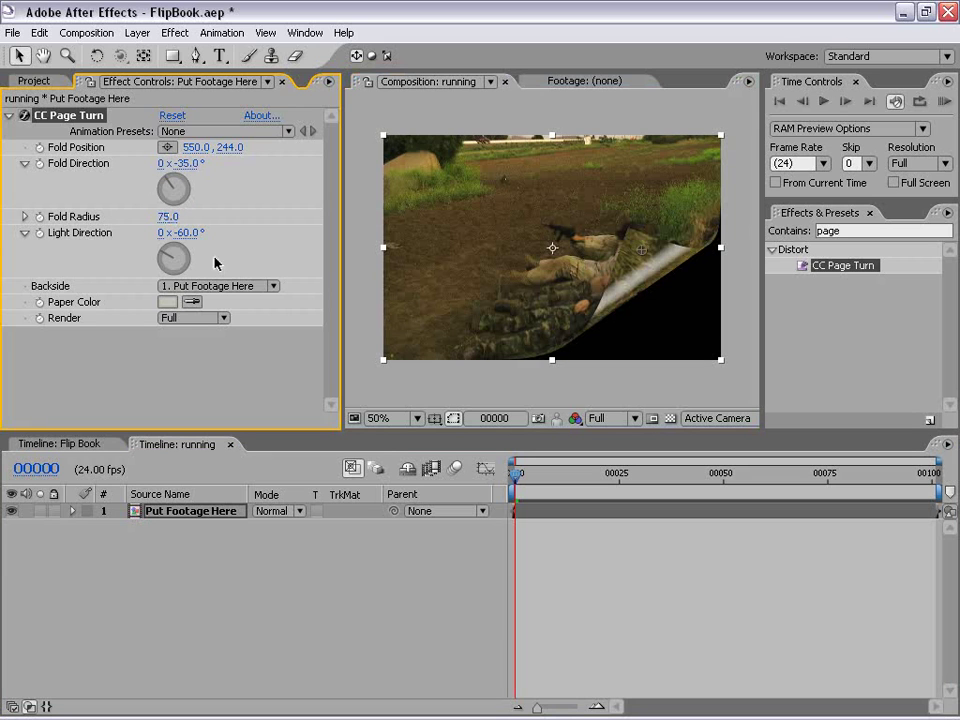
Try the page turn's Backside set to None, and restore it to the Put Footage Here layer
click(196, 289)
click(195, 289)
click(193, 290)
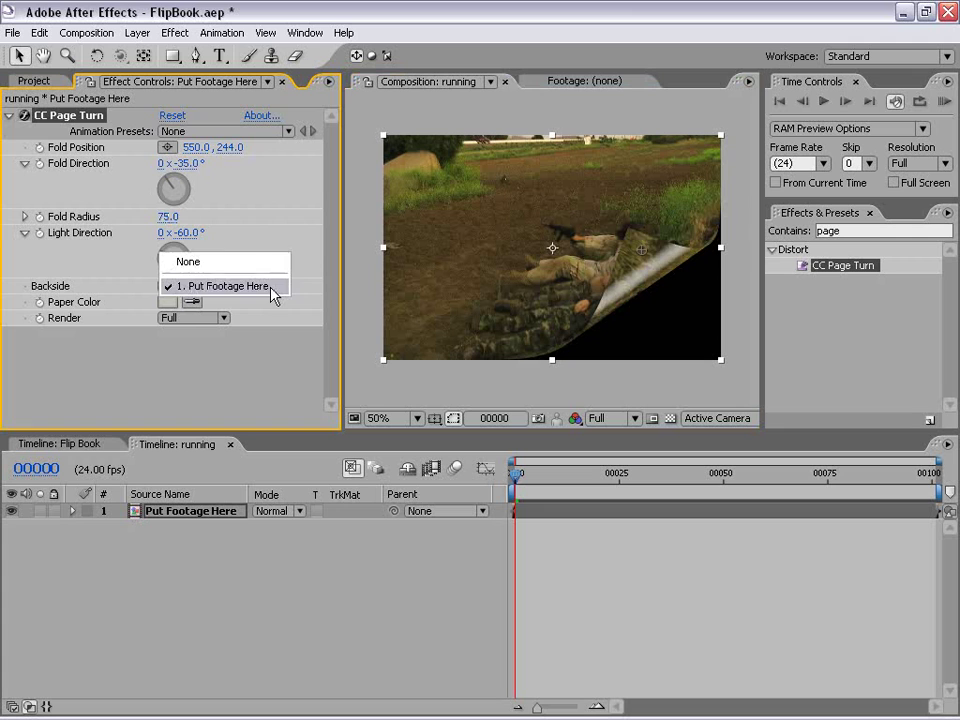
click(222, 264)
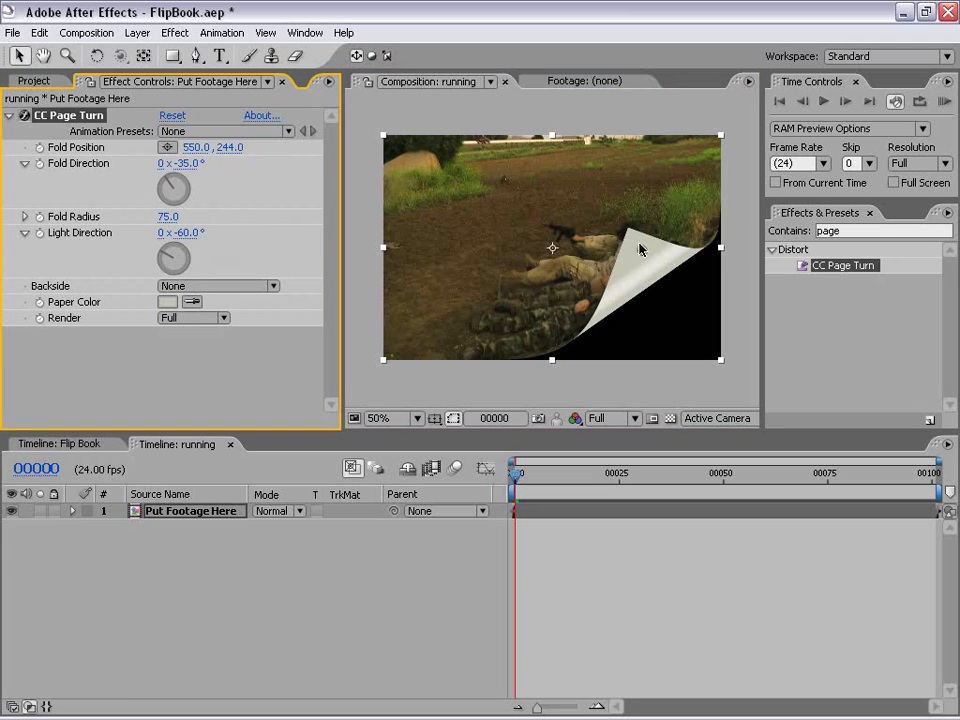
click(212, 290)
click(200, 313)
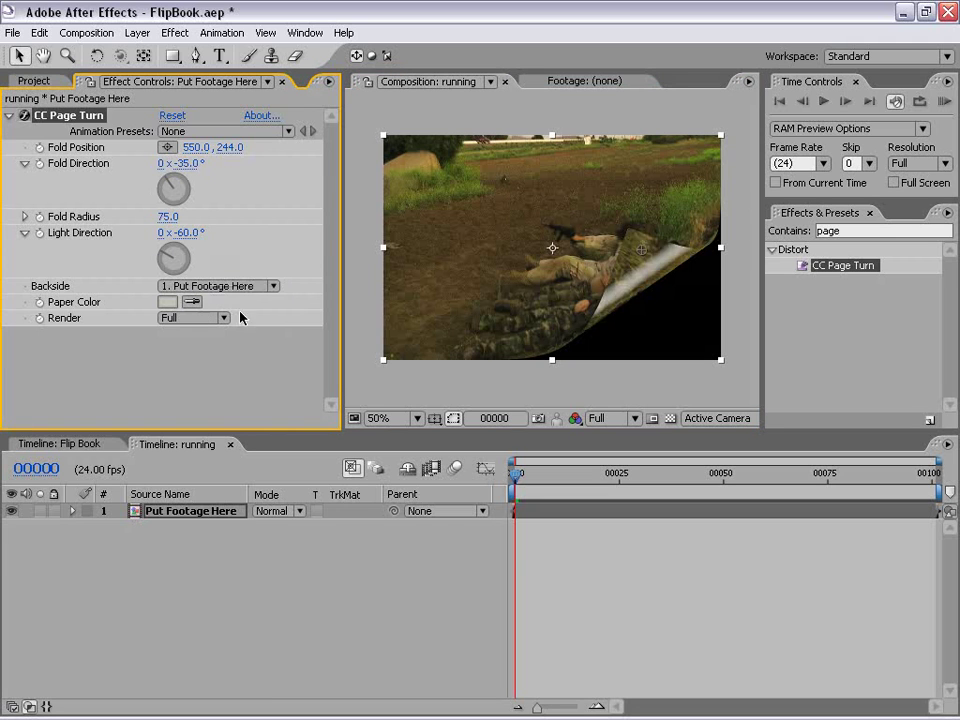
Set the page turn's Backside to None and change its Paper Color to a golden tan
click(223, 287)
click(205, 264)
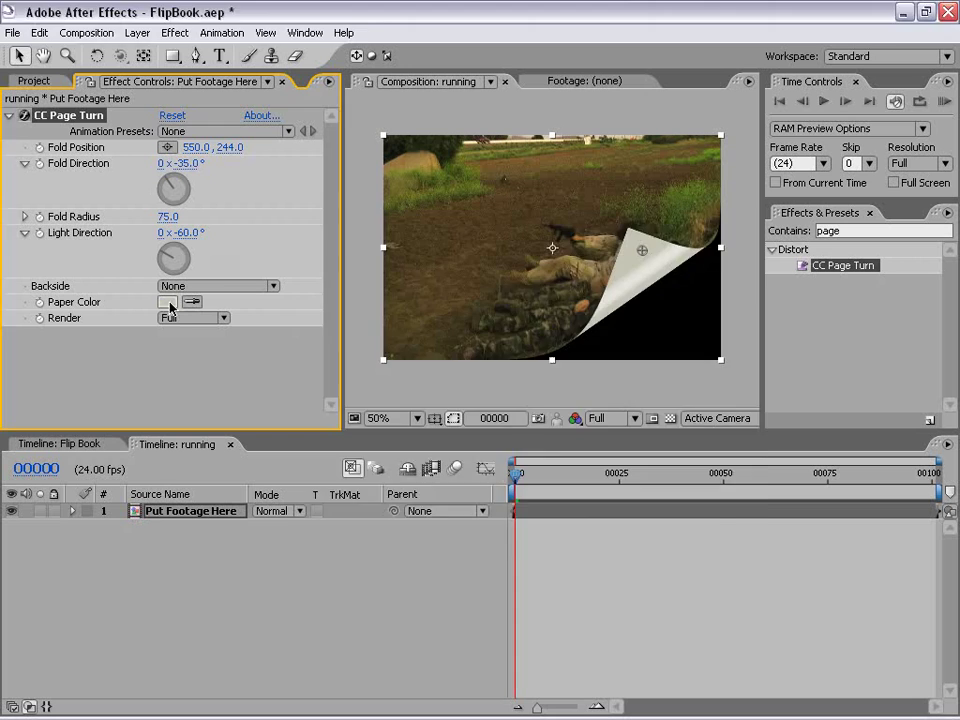
click(167, 302)
drag(568, 482, 568, 485)
click(386, 317)
drag(386, 317, 407, 313)
click(716, 265)
click(167, 301)
mouse_move(424, 358)
mouse_down()
mouse_move(403, 345)
mouse_move(407, 357)
mouse_up()
key(Return)
click(577, 400)
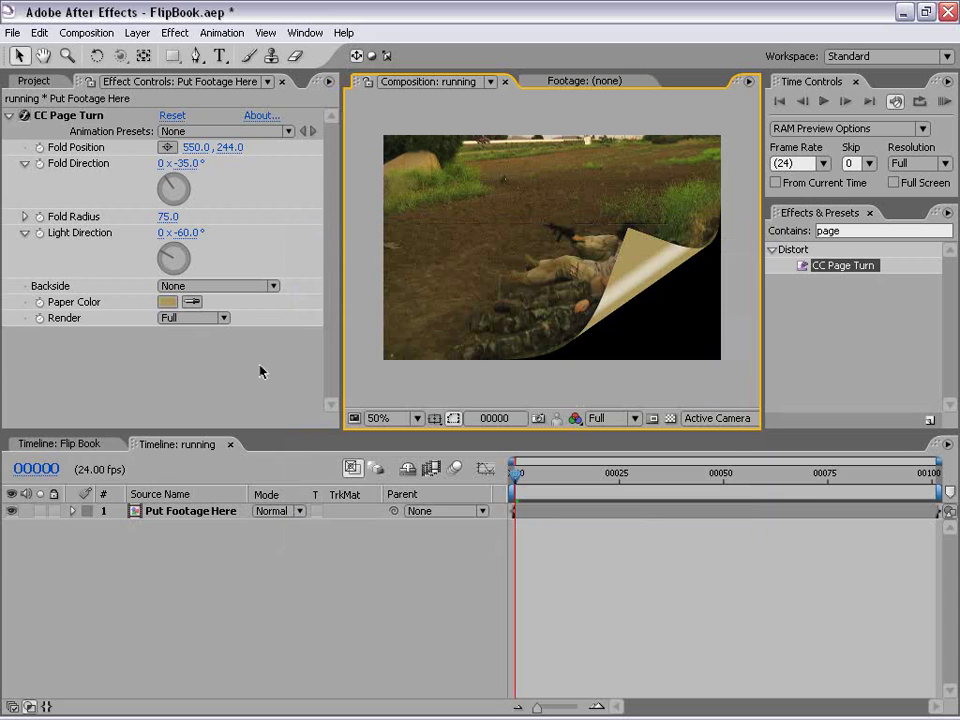
Move the page turn's fold position to about 748, 478, beyond the image's lower-right corner, and enable its keyframing at frame 0
click(545, 514)
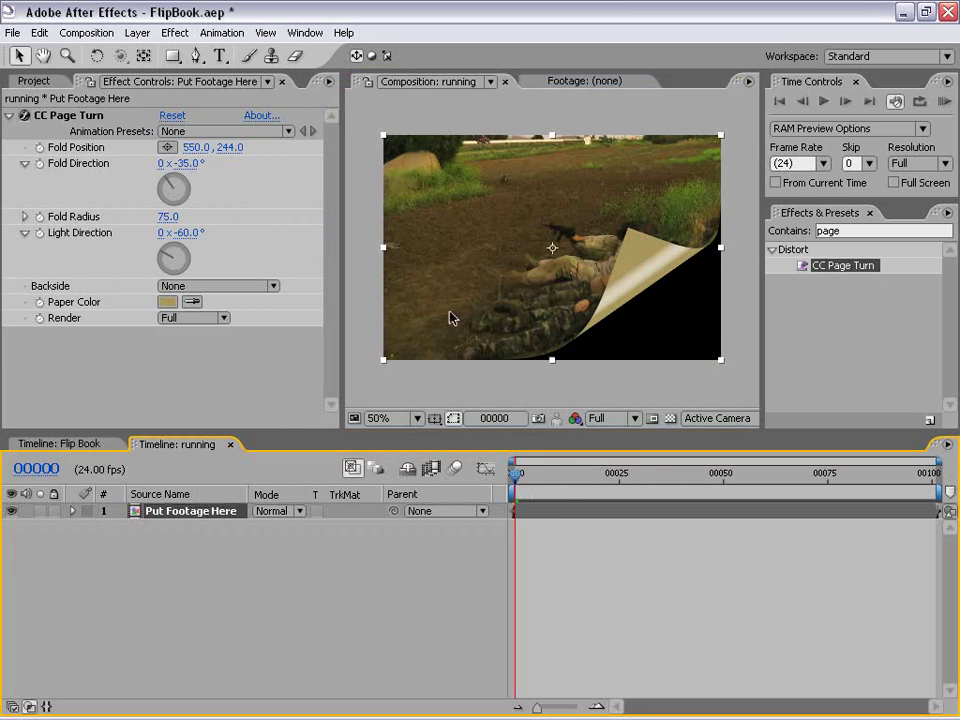
click(70, 118)
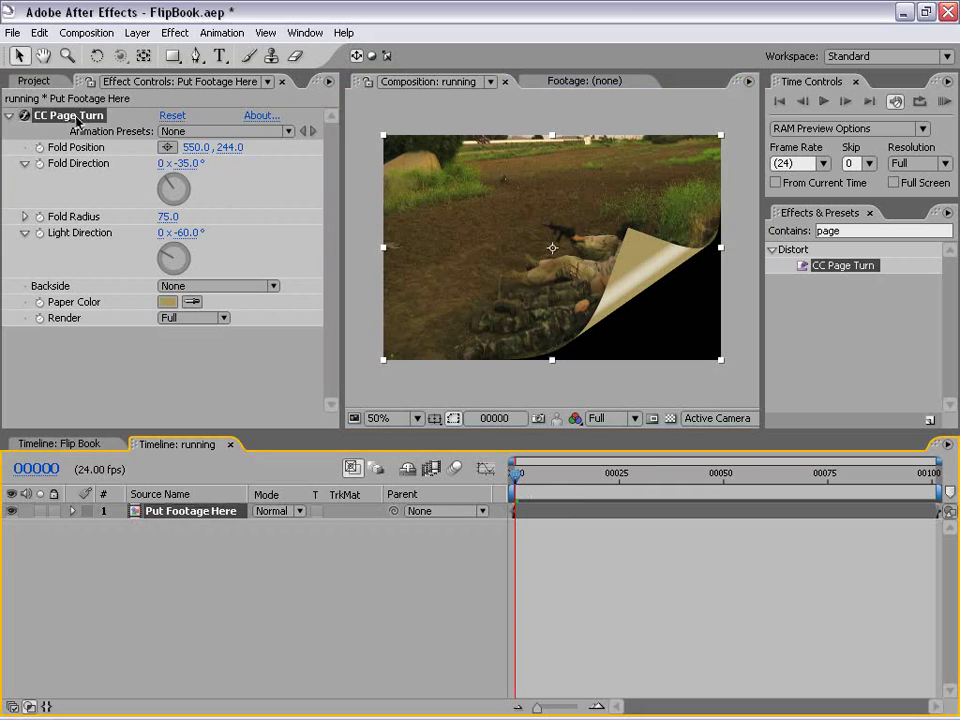
drag(644, 251, 735, 362)
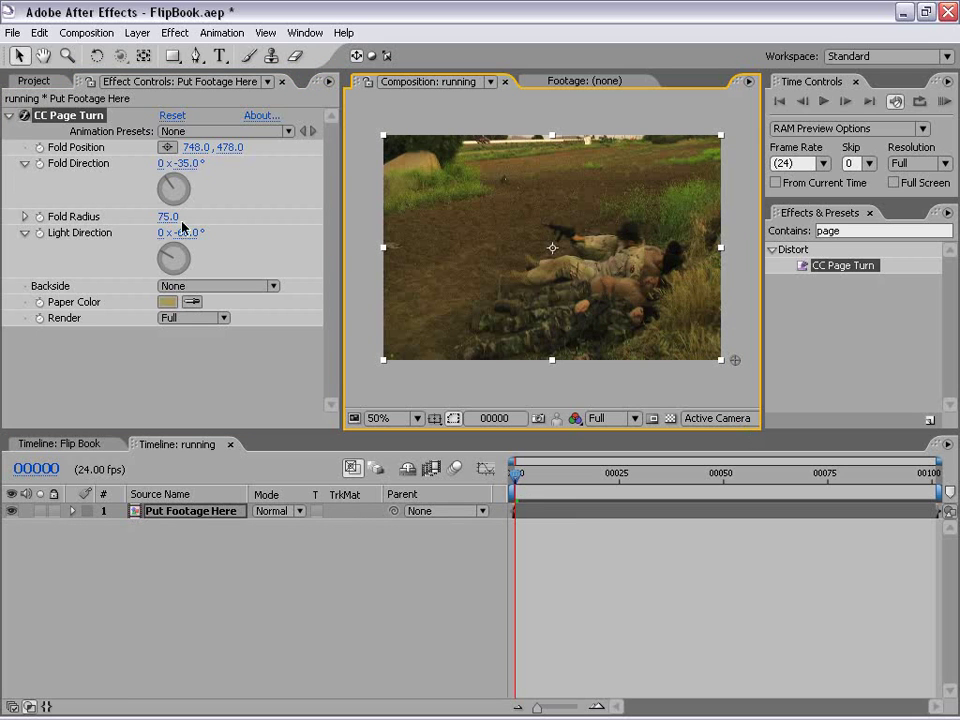
click(39, 148)
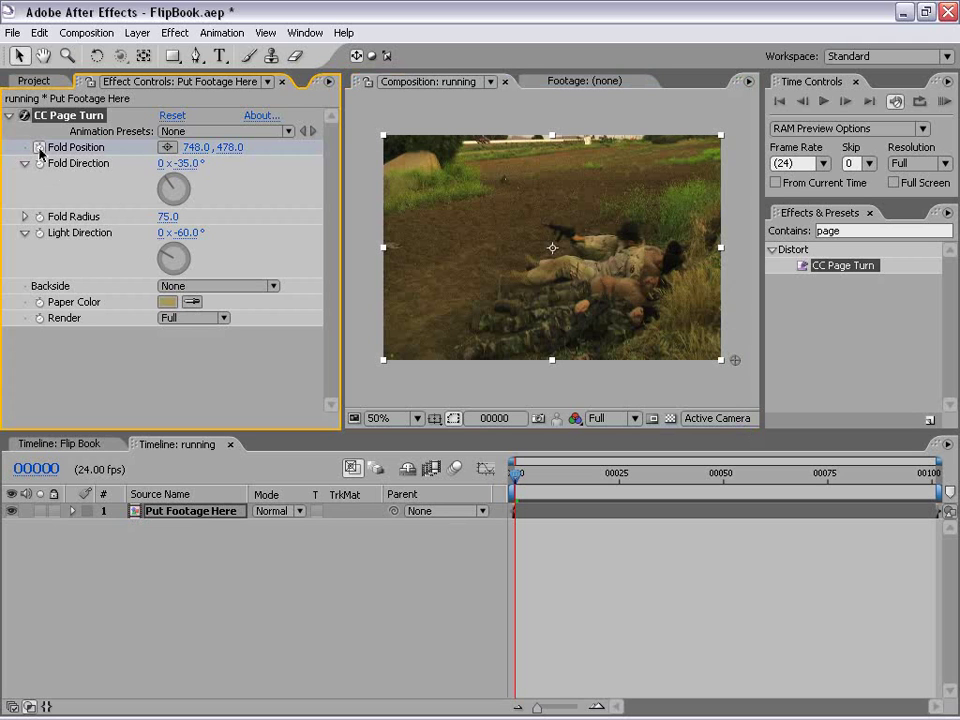
At frame 1, move the fold position to about -28, -70, past the image's upper-left corner, so the page is fully turned
key(Page_Down)
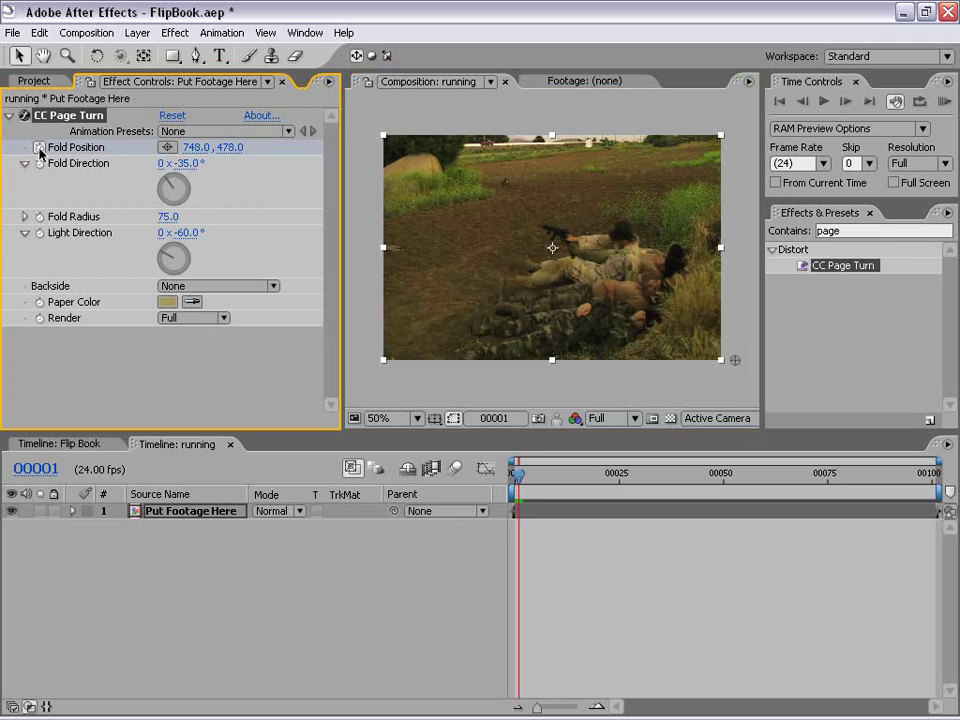
key(equal)
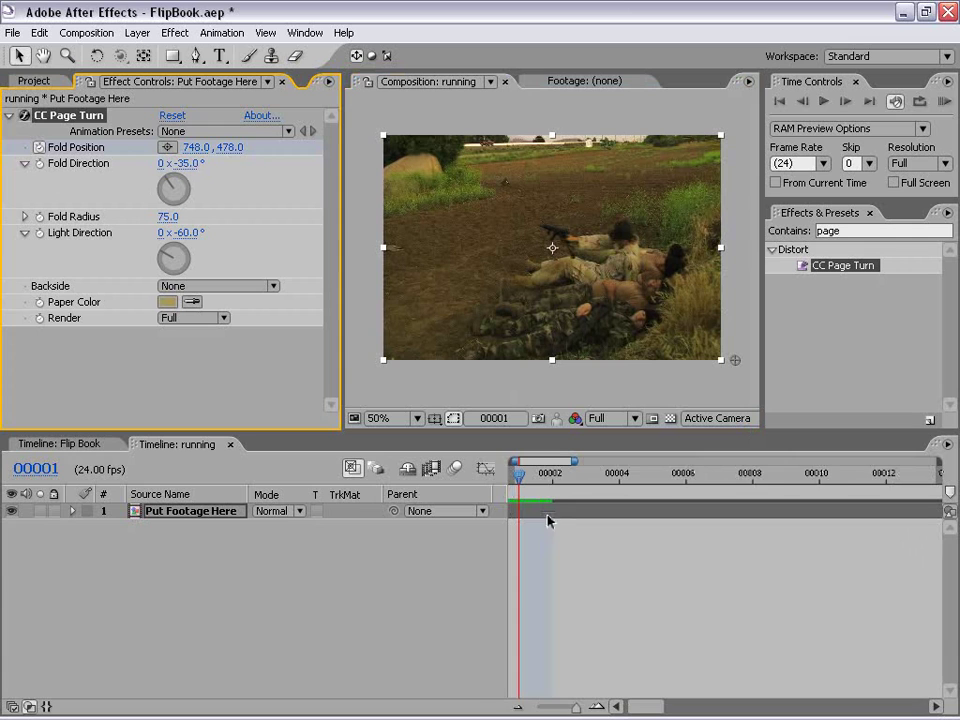
key(equal)
click(515, 478)
drag(515, 478, 556, 482)
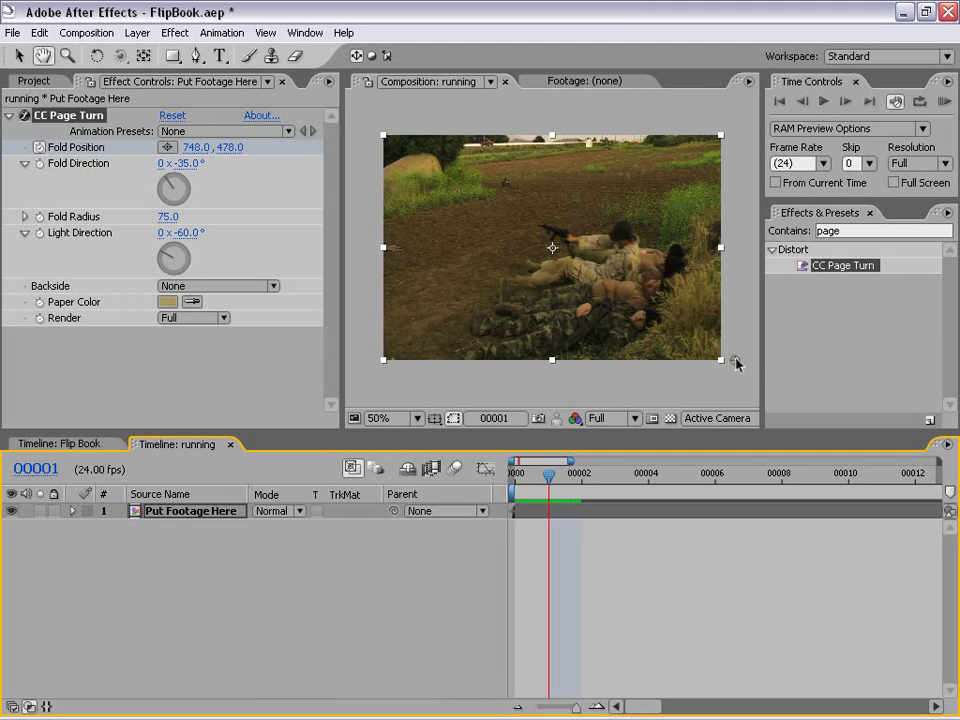
drag(735, 363, 372, 106)
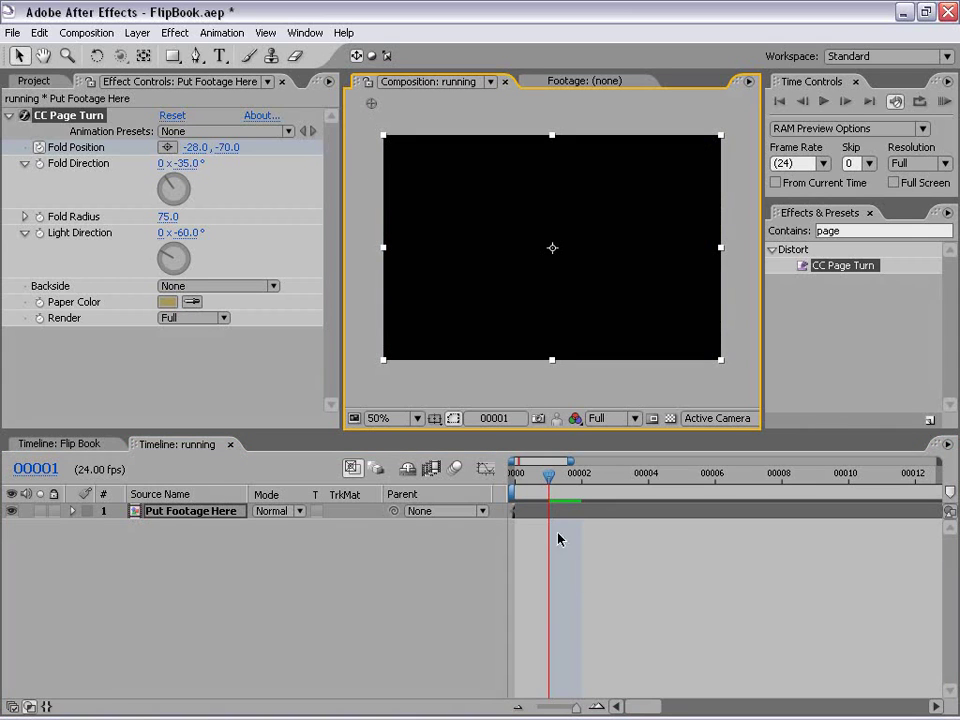
Apply Directional Blur to the Put Footage Here layer and enable keyframing for its Blur Length at frame 0
mouse_move(543, 482)
mouse_down()
mouse_move(519, 483)
mouse_move(538, 482)
mouse_up()
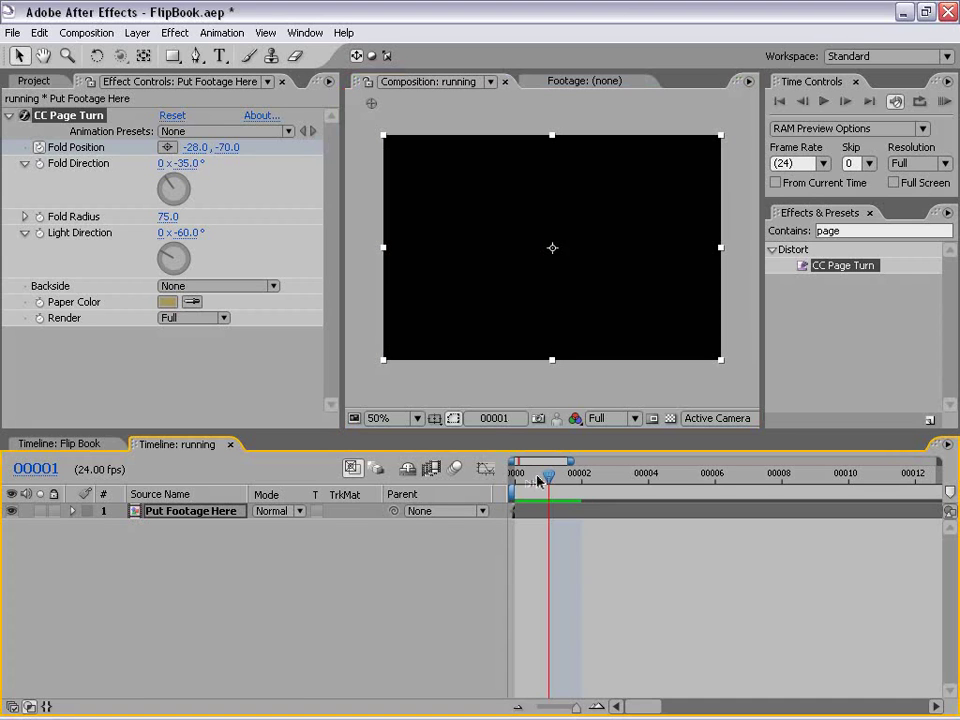
drag(538, 482, 522, 474)
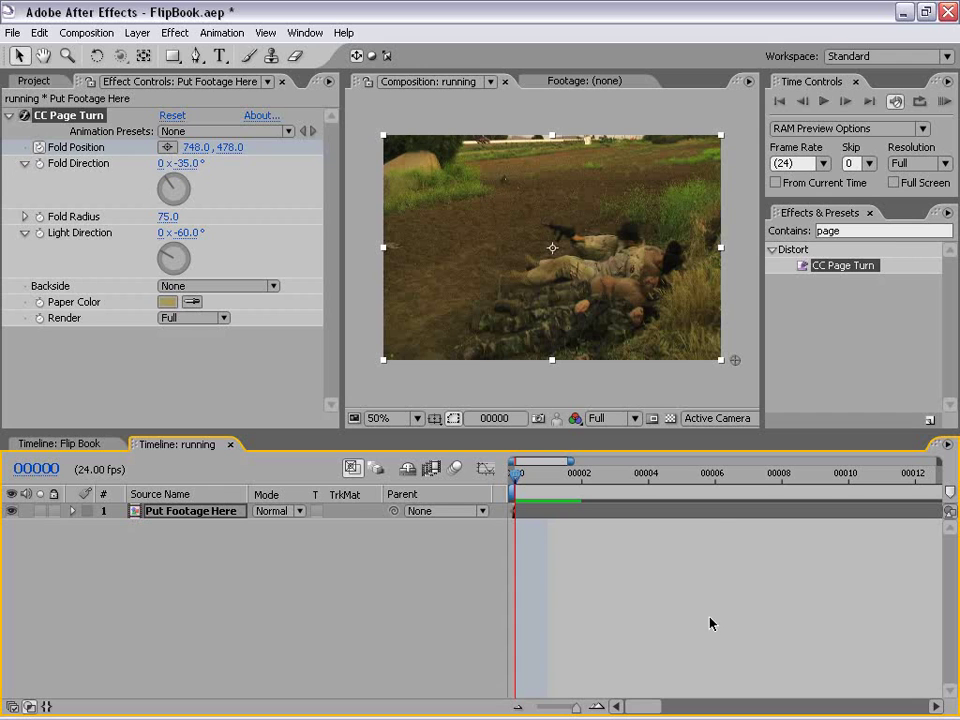
click(800, 231)
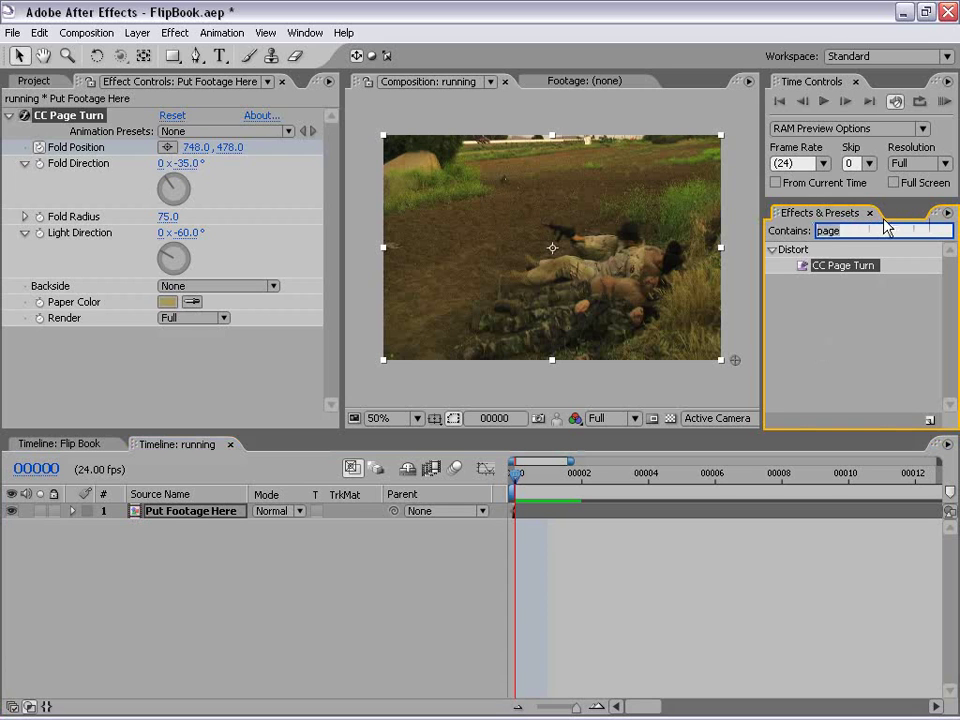
text(direc)
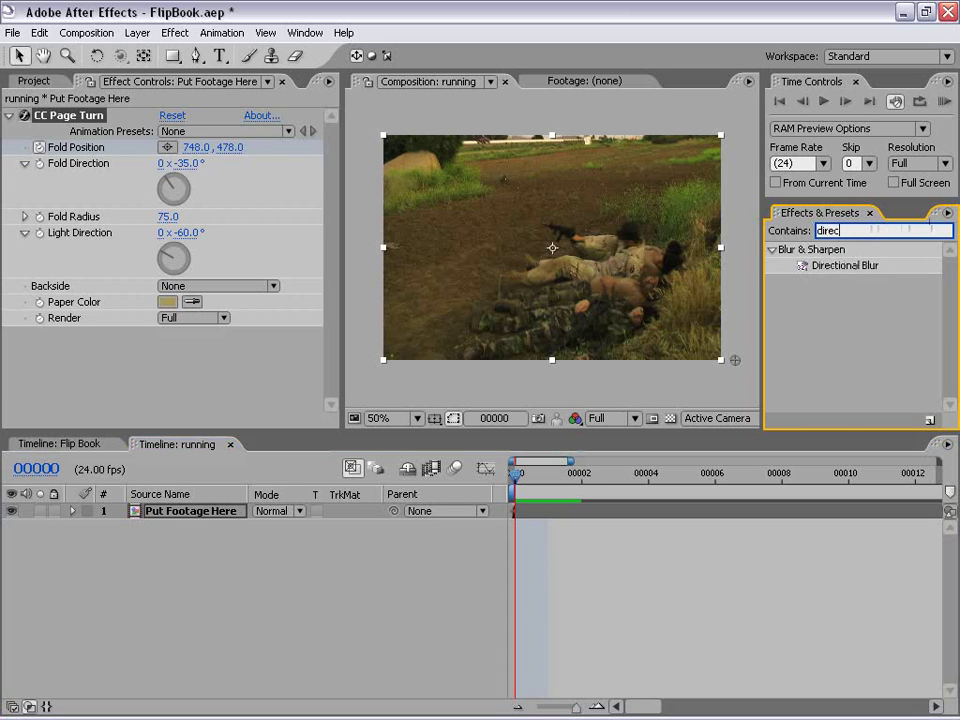
drag(842, 267, 603, 256)
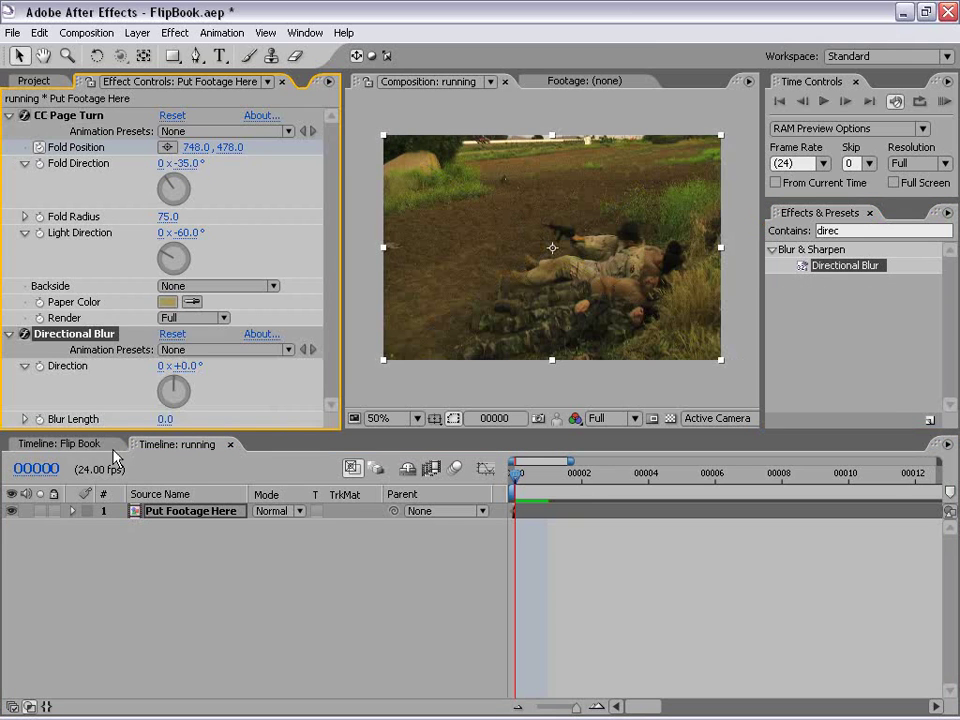
click(39, 419)
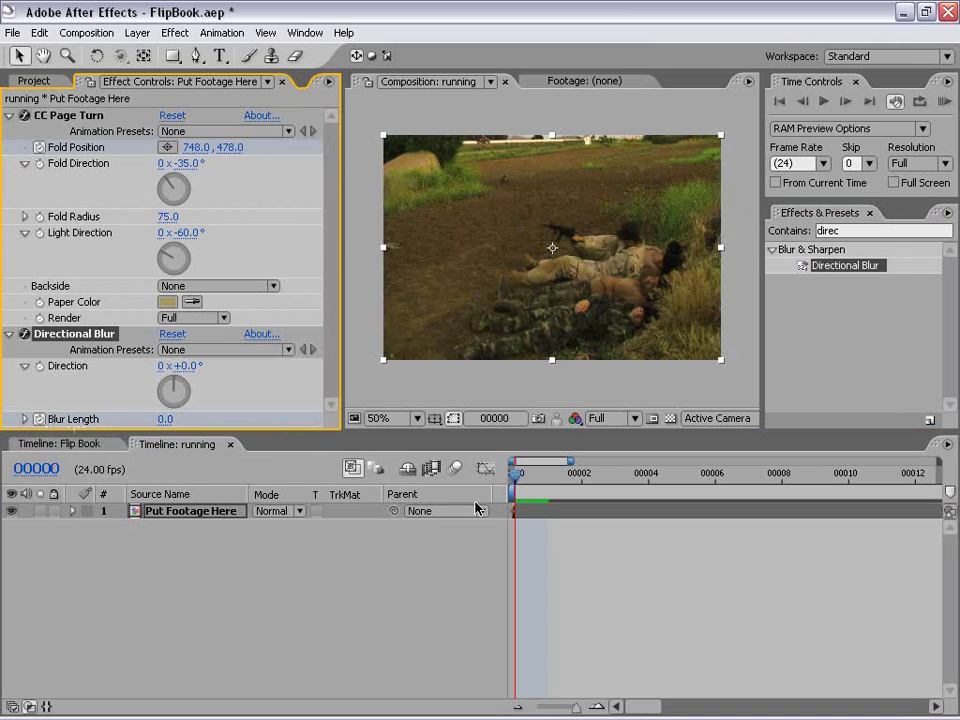
Set the directional blur's Blur Length to 30 at frame 1
drag(515, 480, 548, 482)
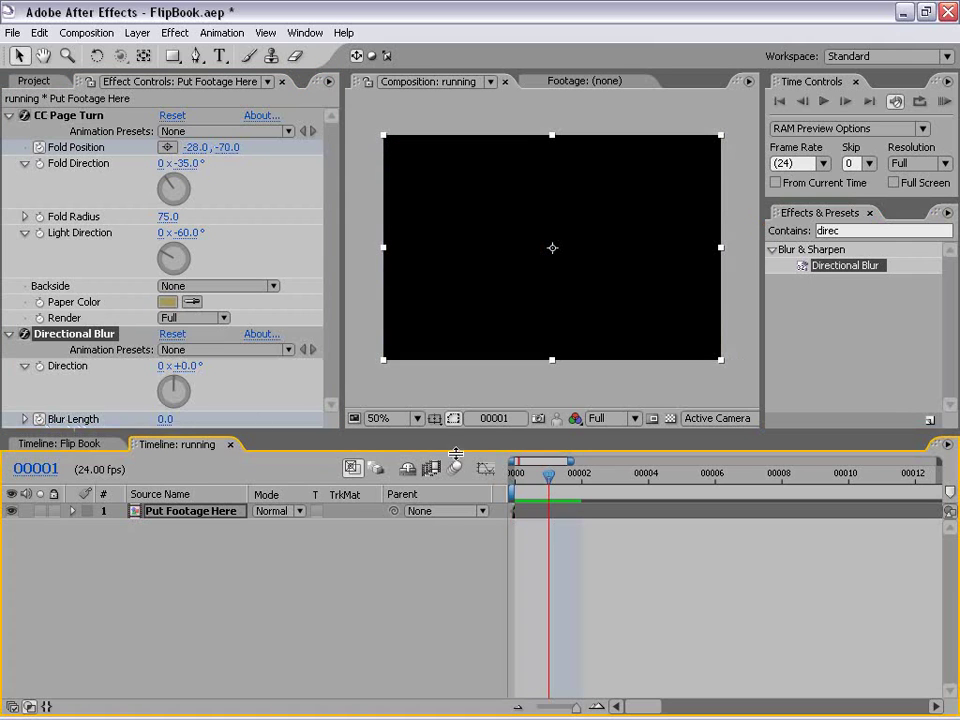
click(163, 419)
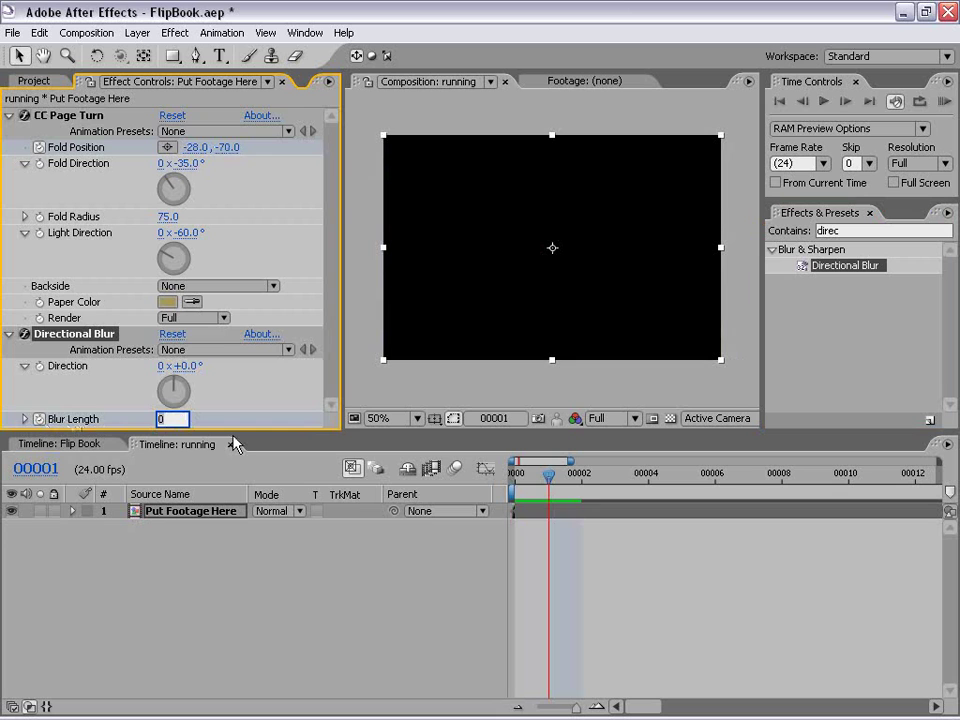
text(30)
key(Return)
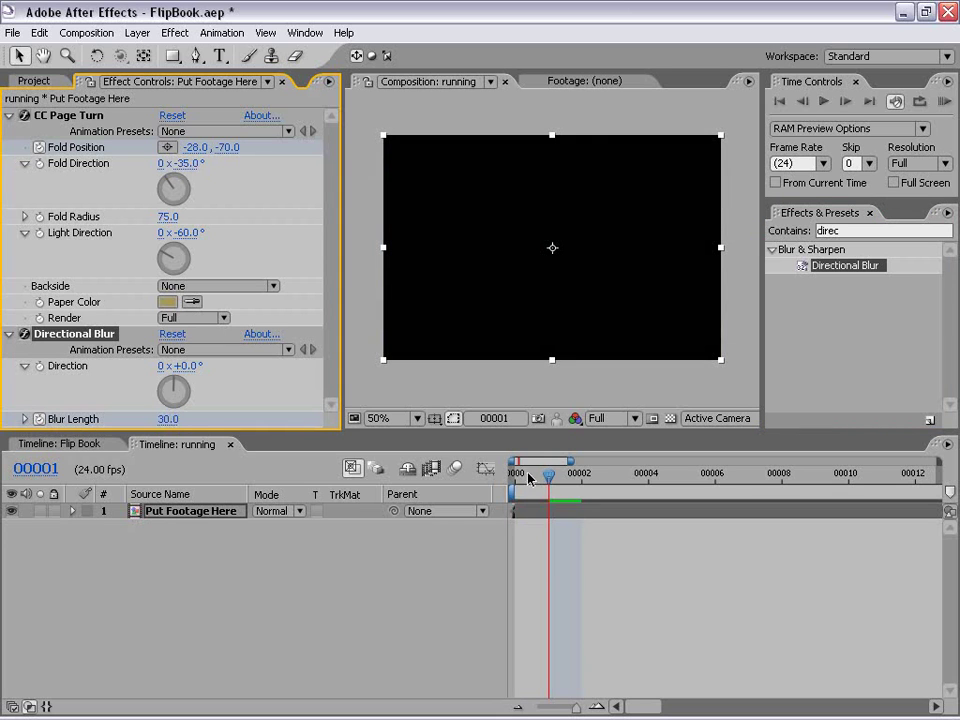
Compare frames 0 and 1, and reveal the Put Footage Here layer's keyframed properties at frame 0
drag(546, 476, 516, 476)
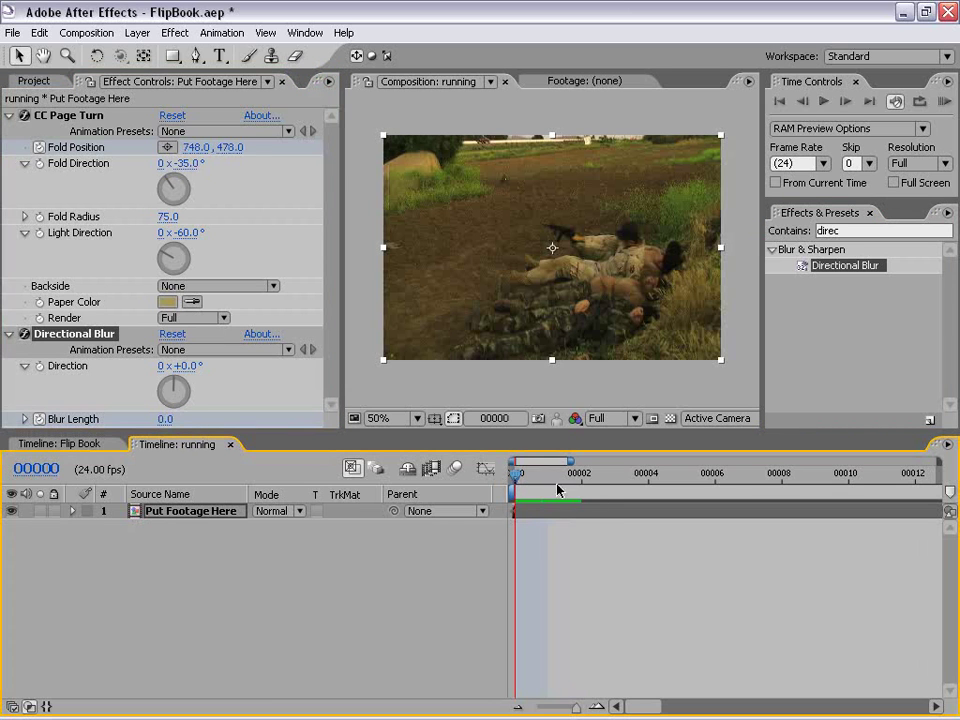
click(557, 489)
click(540, 514)
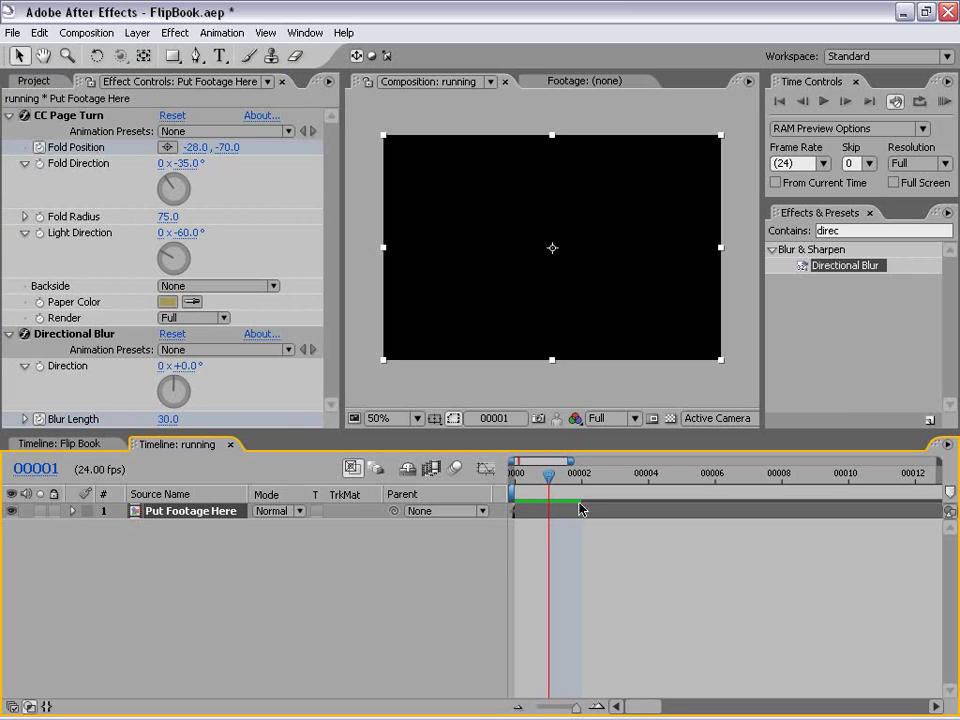
click(516, 476)
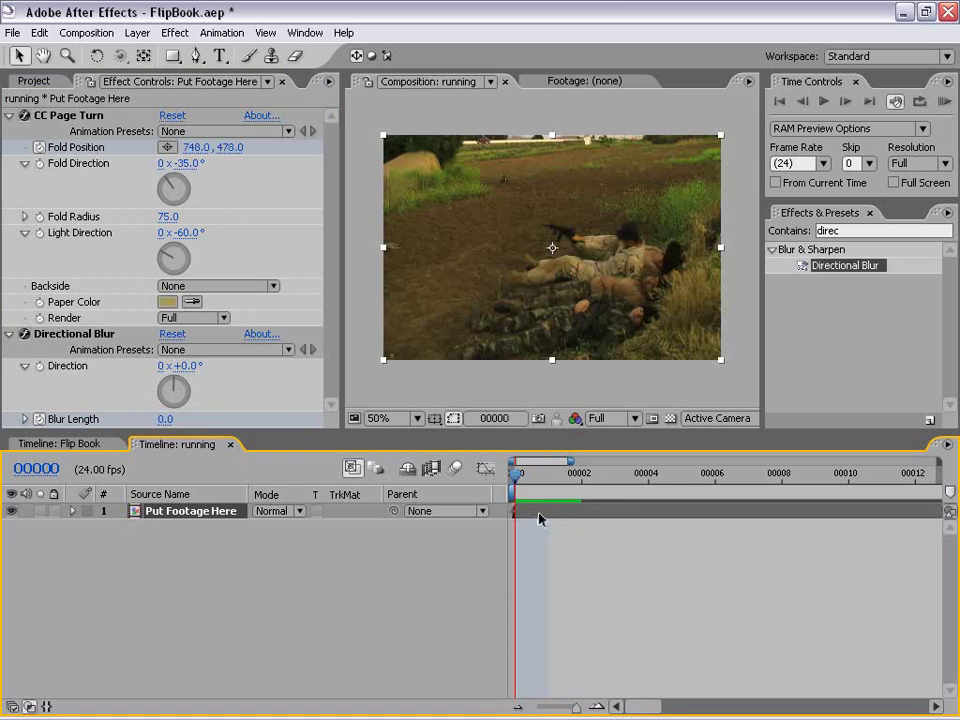
key(u)
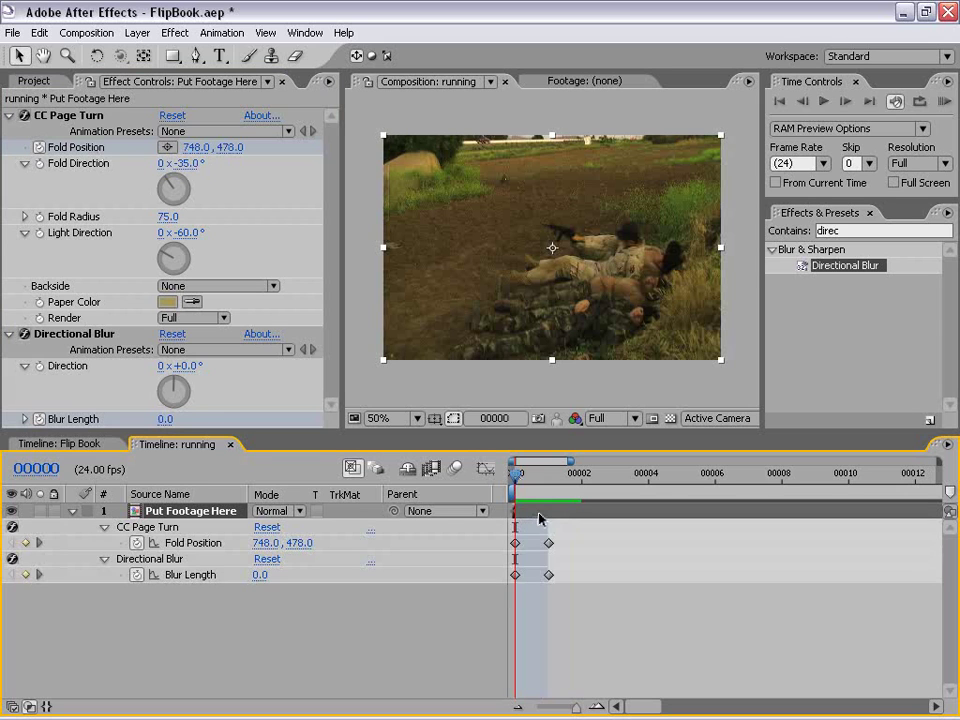
click(592, 628)
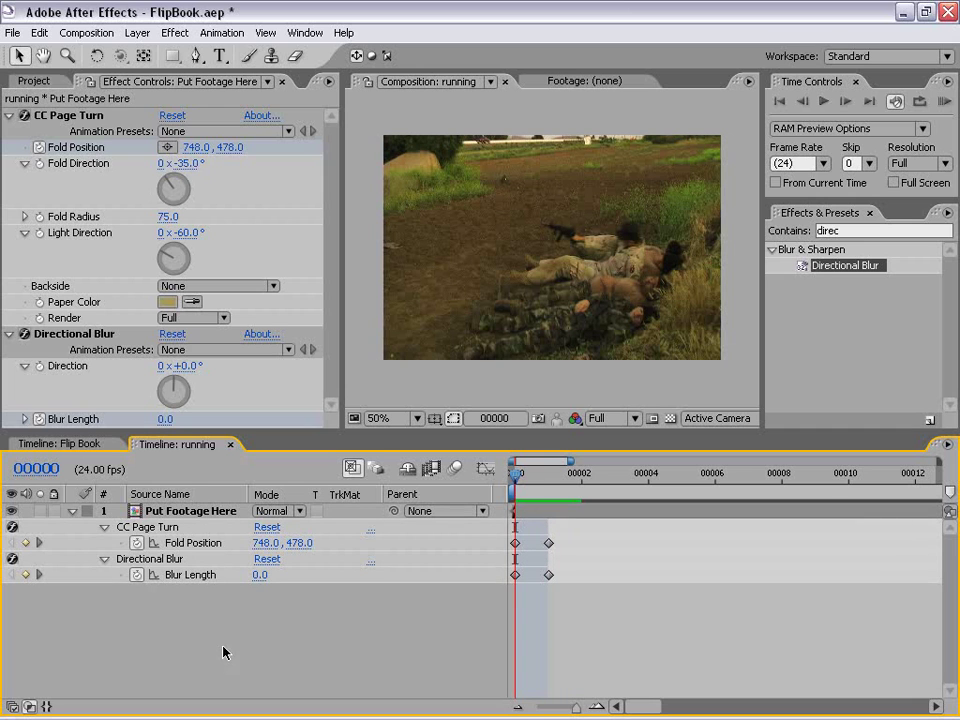
Add the expression loopOut(type = "cycle", numKeyframes = 0) to the page turn's Fold Position
alt+click(136, 543)
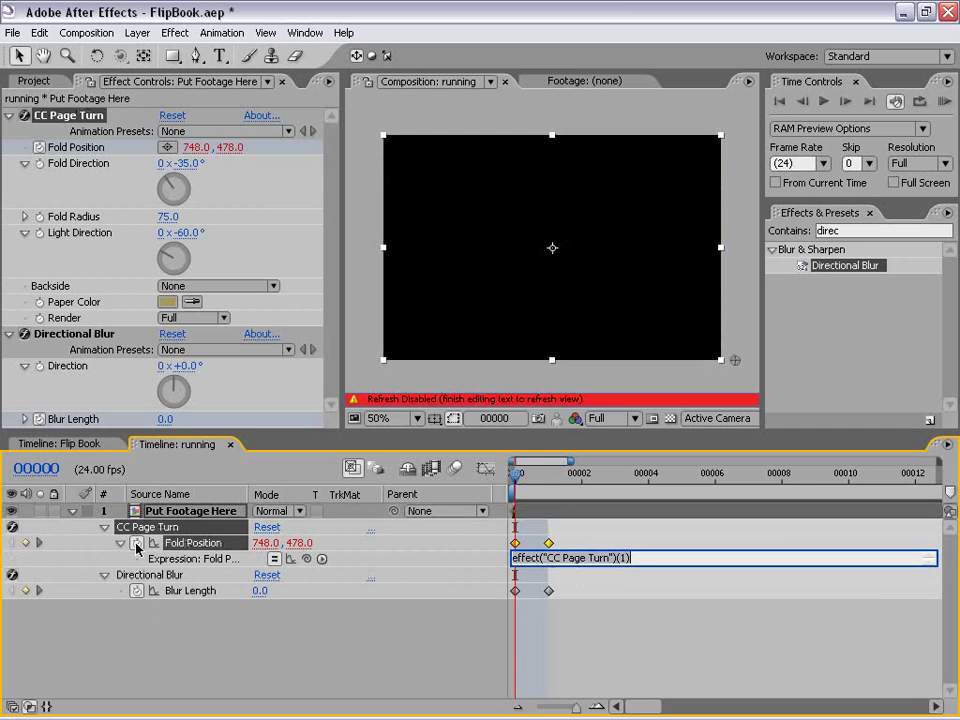
click(322, 559)
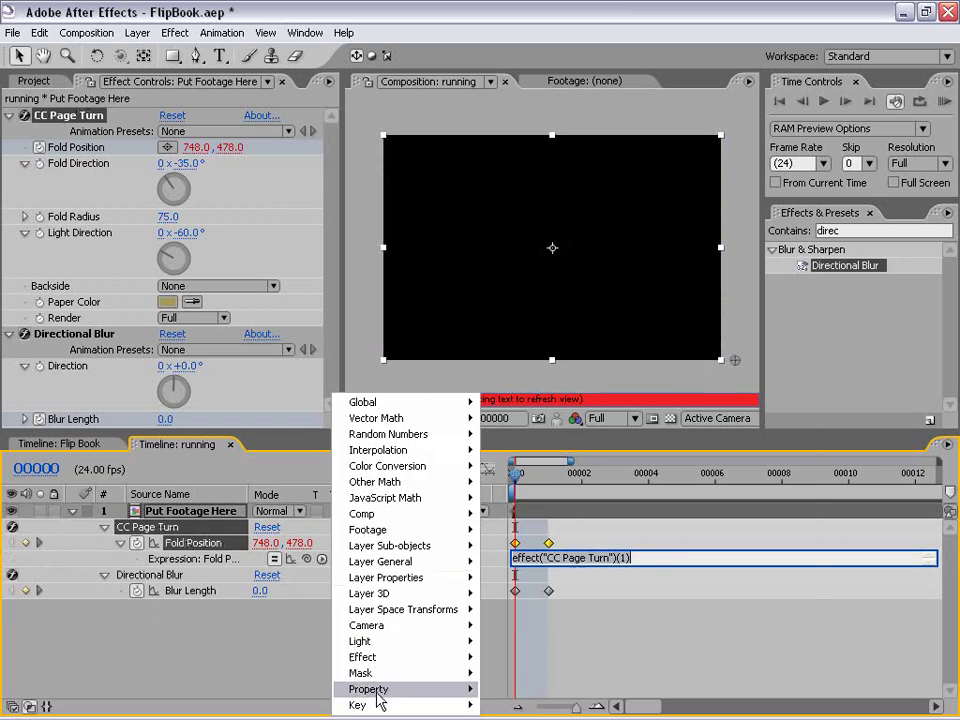
mouse_move(377, 690)
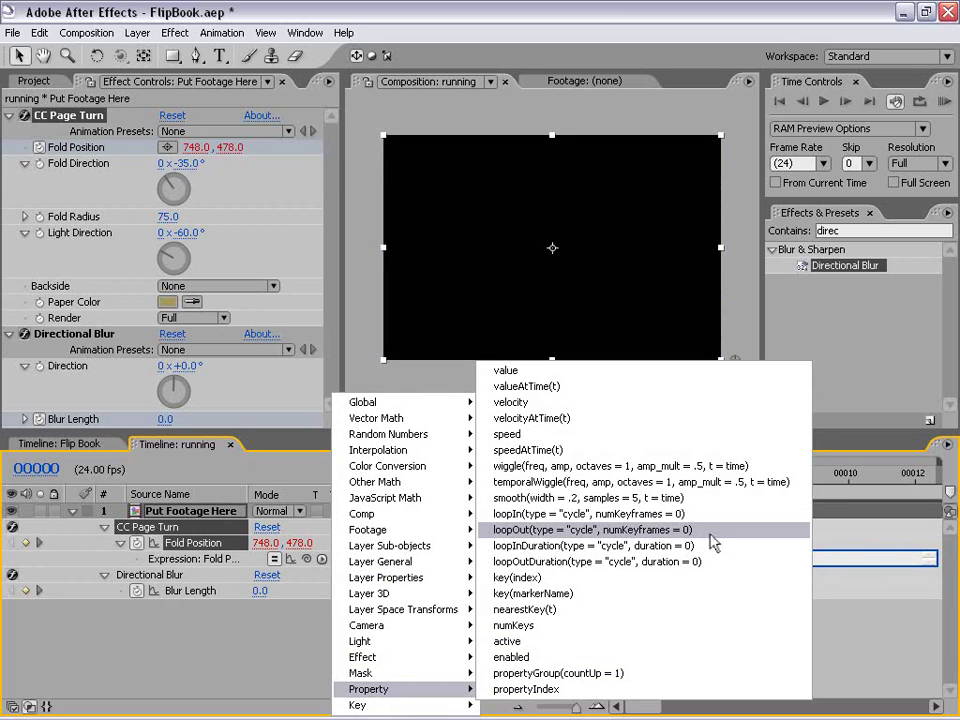
click(711, 531)
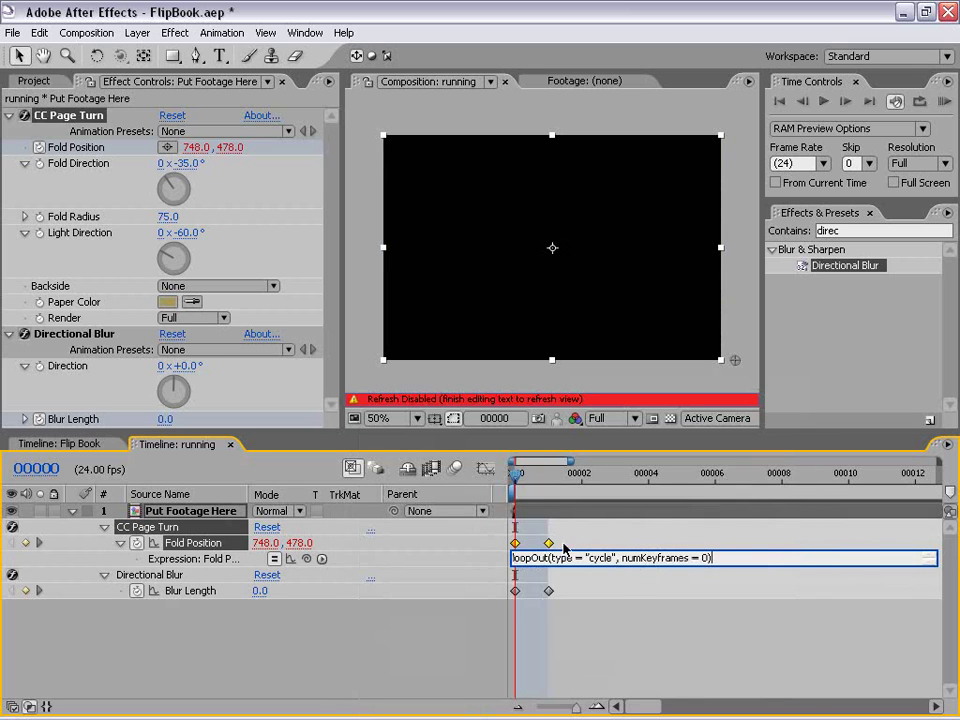
click(621, 653)
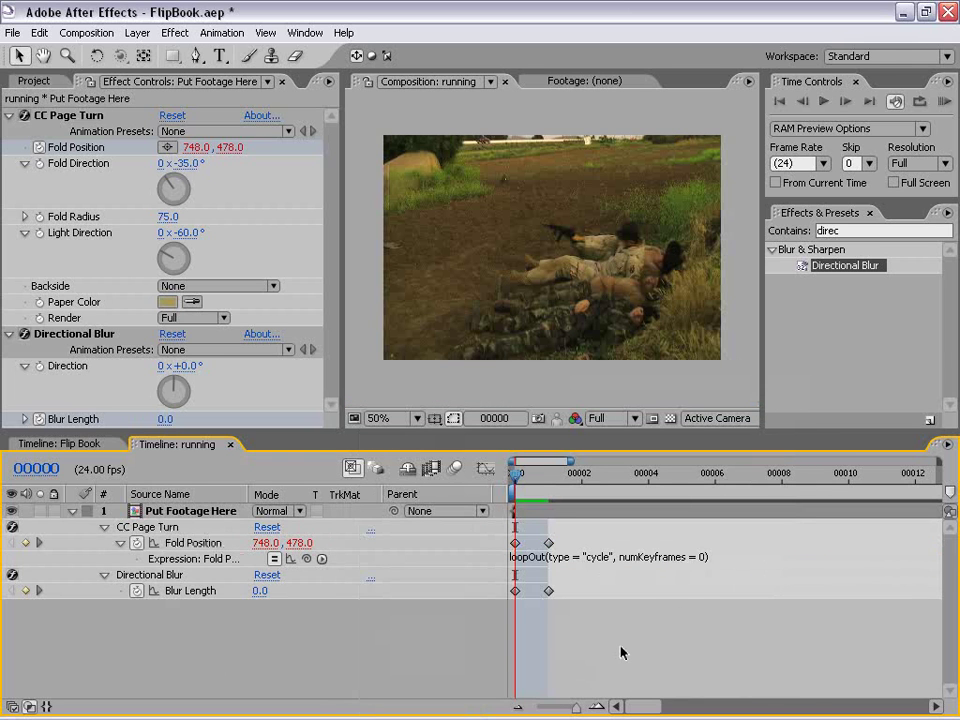
Add the expression loopOut(type = "cycle", numKeyframes = 0) to the directional blur's Blur Length
alt+click(137, 591)
click(321, 607)
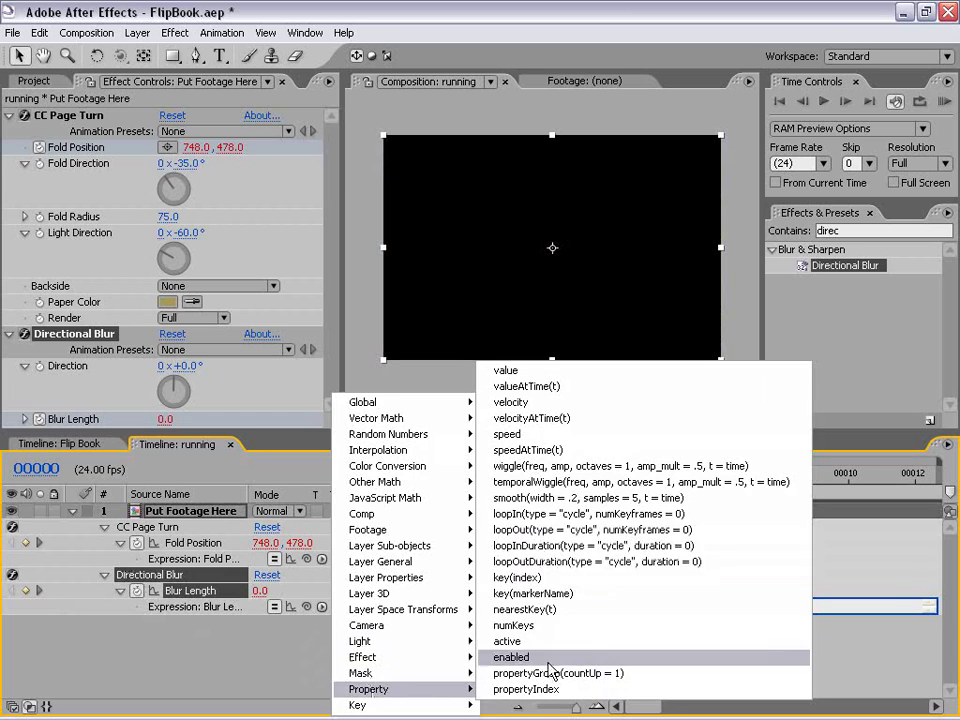
click(733, 535)
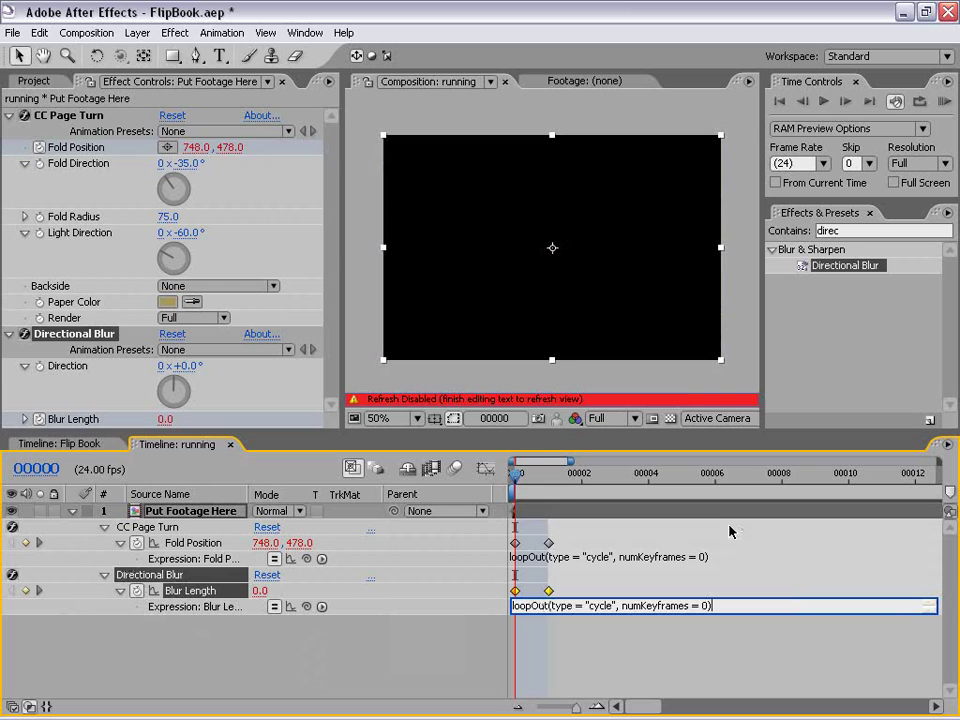
click(620, 652)
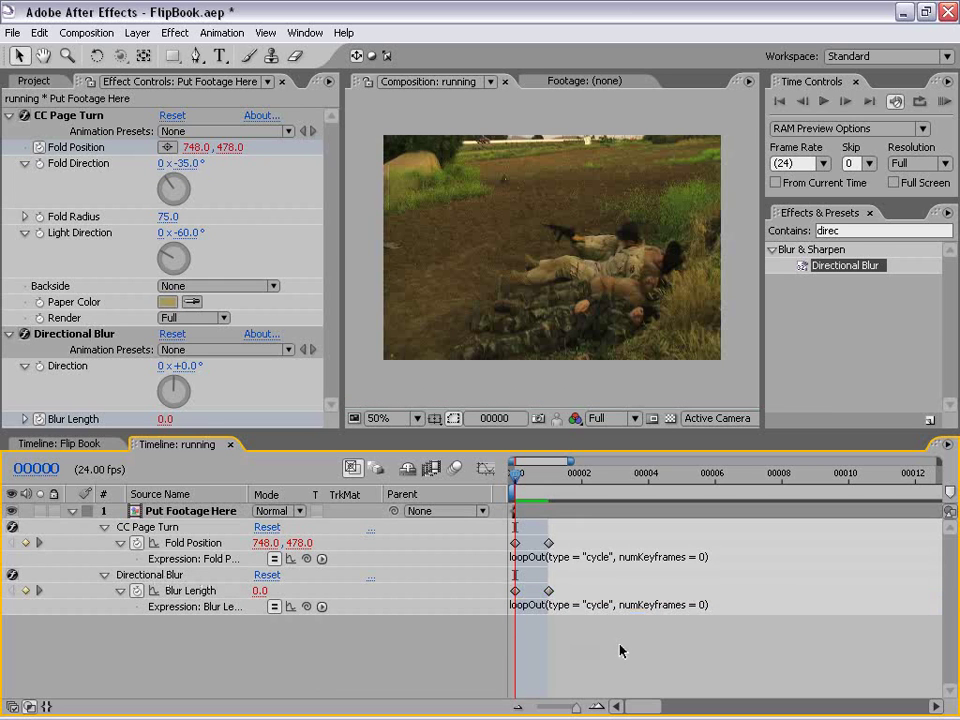
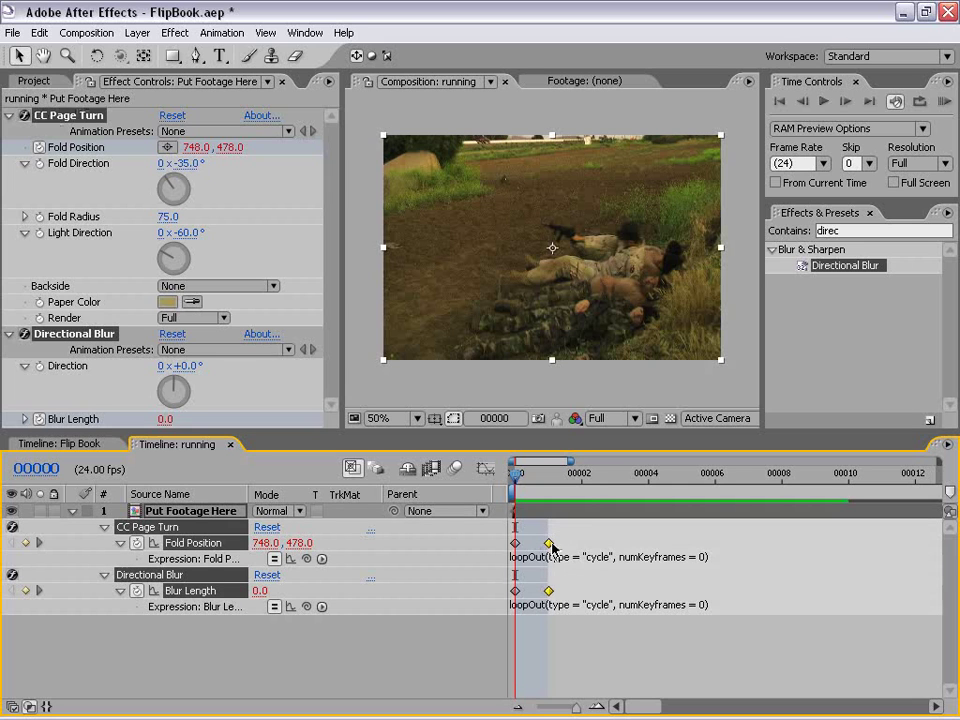
Move the second Fold Position and Blur Length keyframes to frame 10, and check the page turn at frame 4
drag(549, 544, 852, 546)
drag(608, 488, 648, 489)
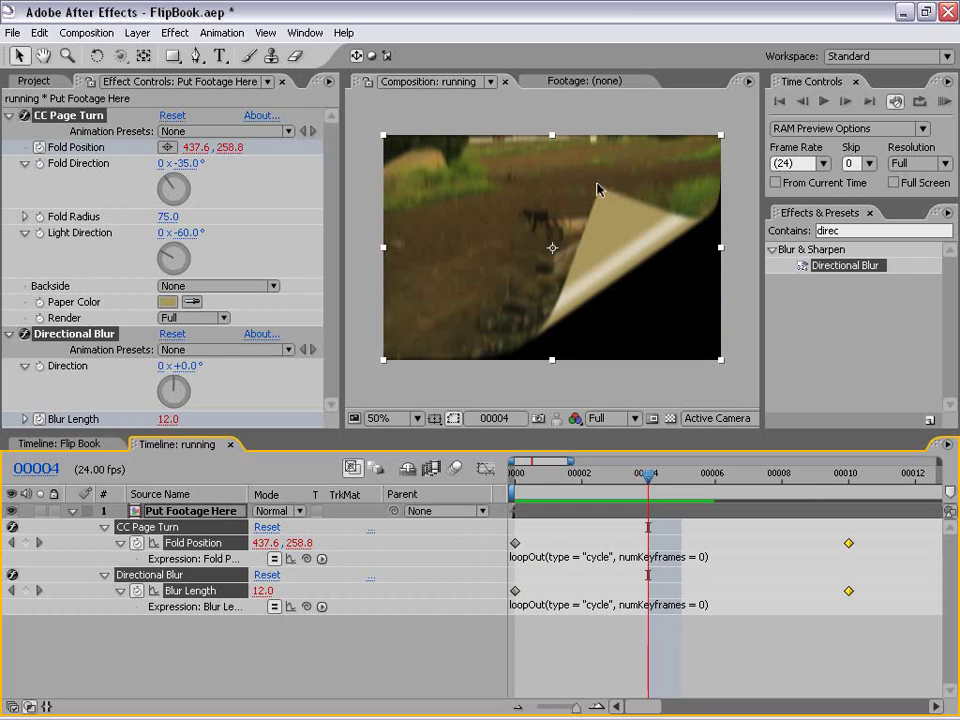
click(412, 630)
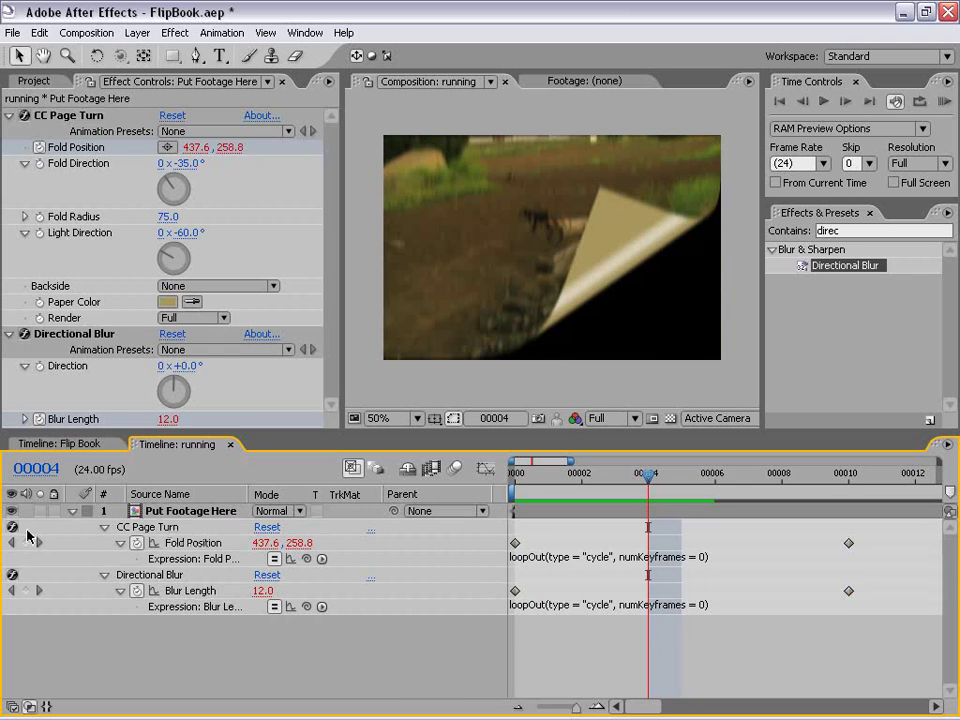
Duplicate the Put Footage Here layer and reveal the upper copy's effect expressions in a slightly taller timeline
click(170, 512)
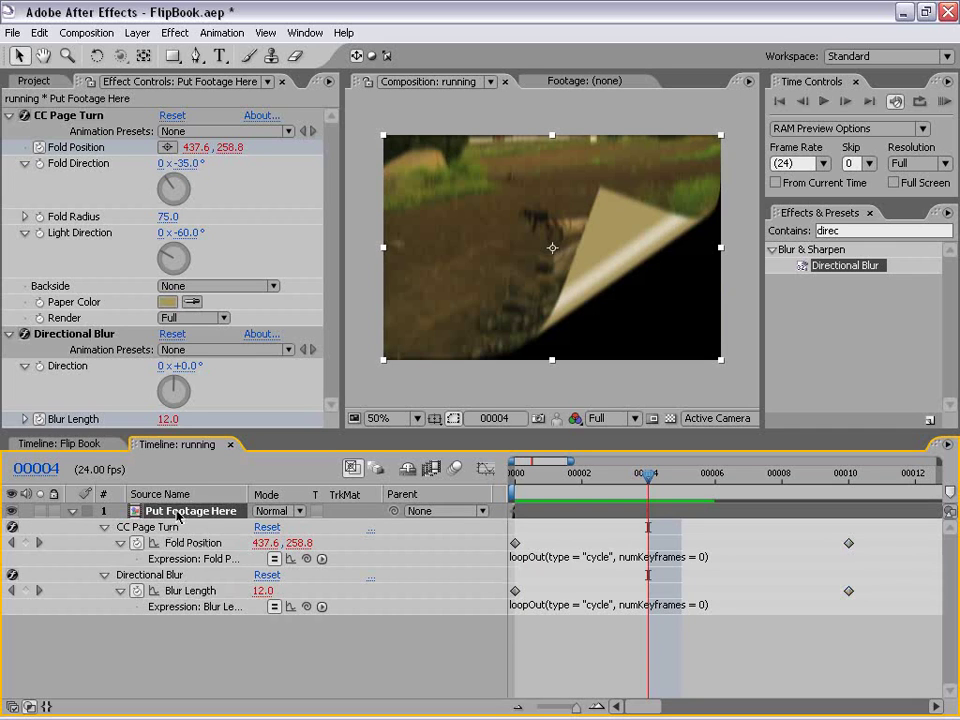
click(39, 33)
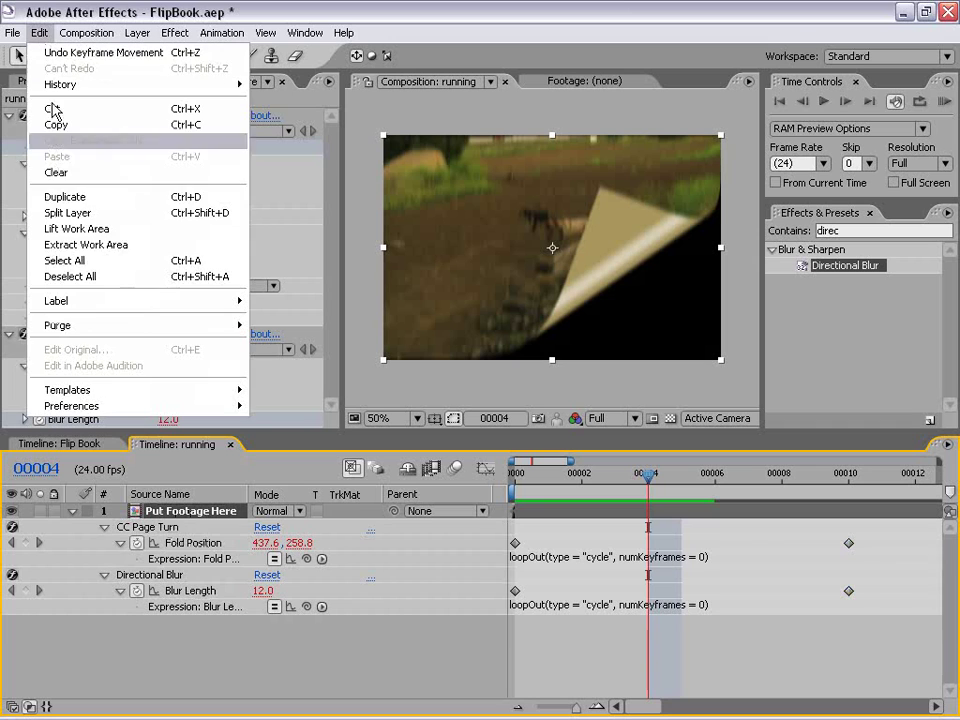
click(122, 198)
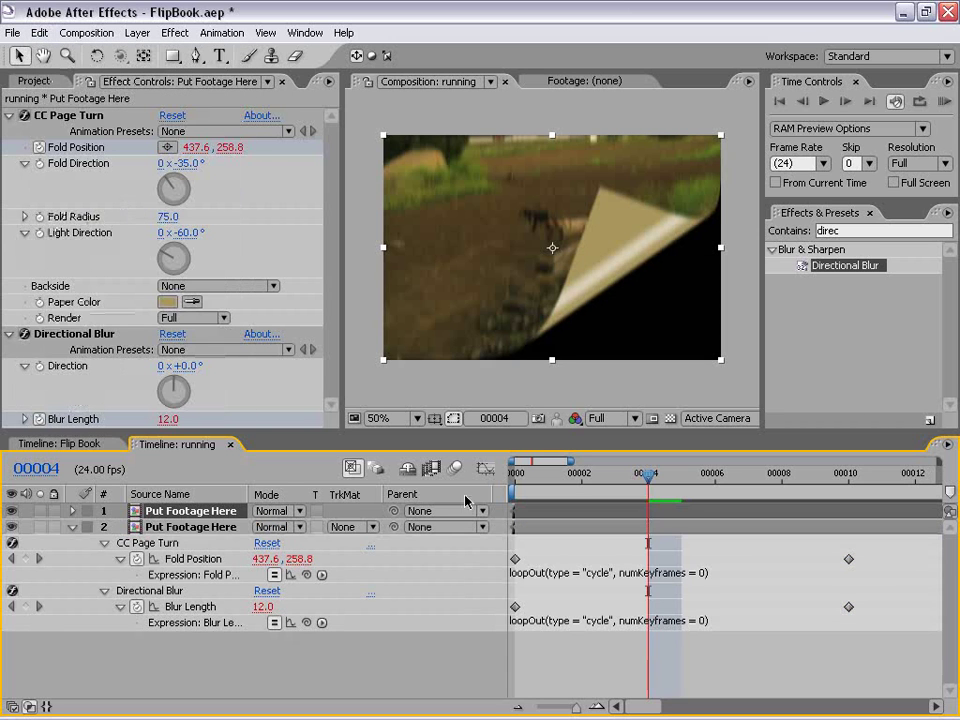
key(e)
key(e)
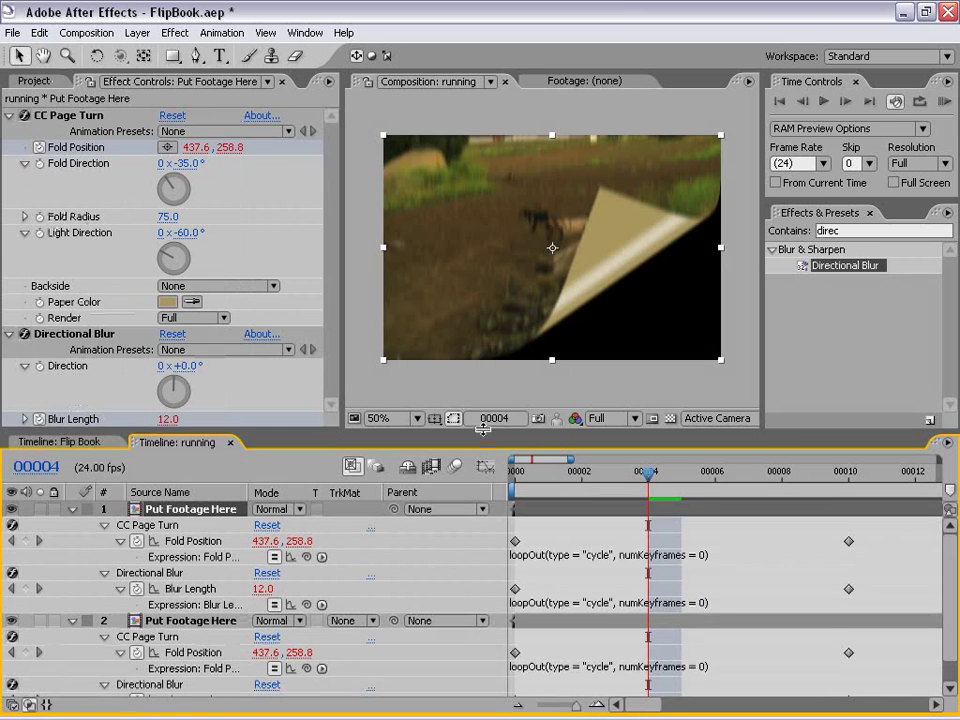
drag(481, 432, 481, 415)
Set the upper layer's CC Page Turn Render option to Backside, and check it with the lower layer temporarily hidden
click(634, 494)
drag(334, 306, 47, 138)
click(185, 318)
click(197, 338)
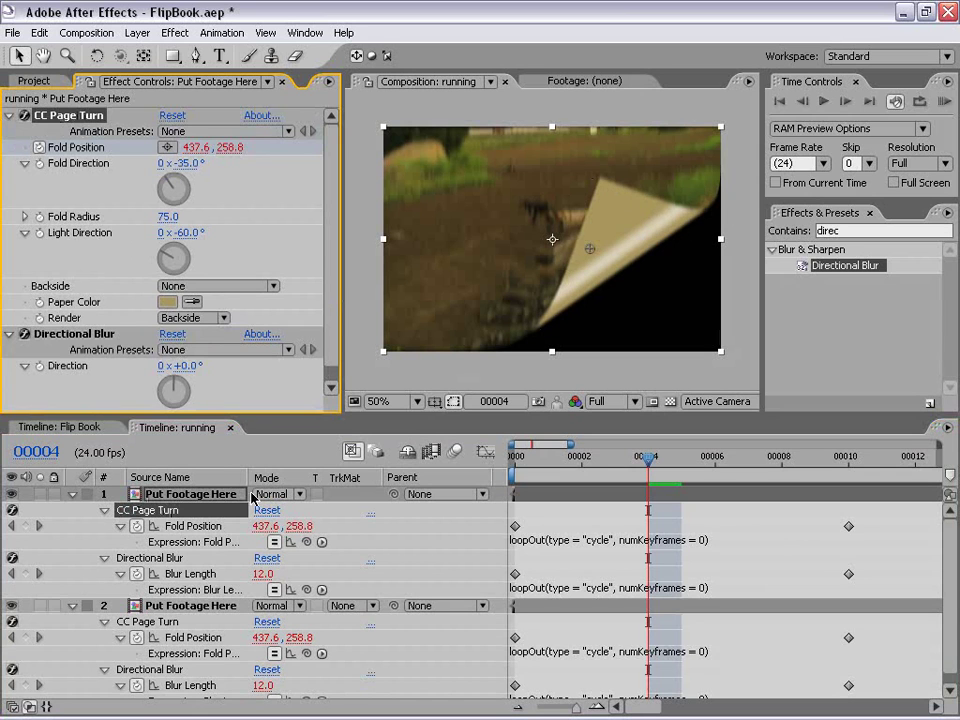
click(12, 606)
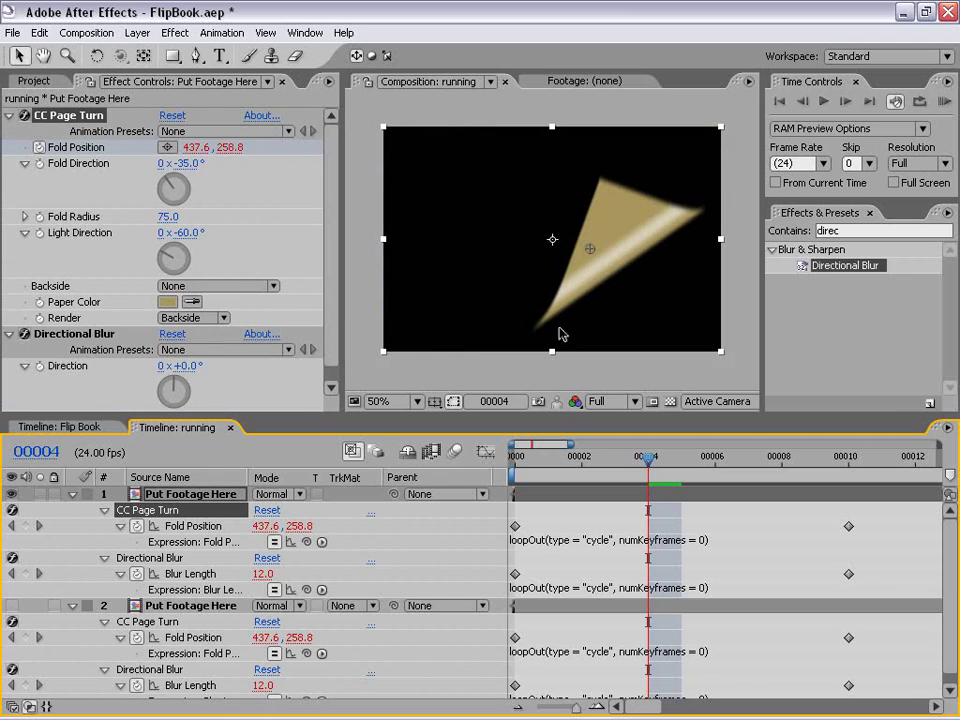
click(12, 606)
Set the lower layer's CC Page Turn Render option to Frontside, and check each layer by toggling its visibility
click(187, 607)
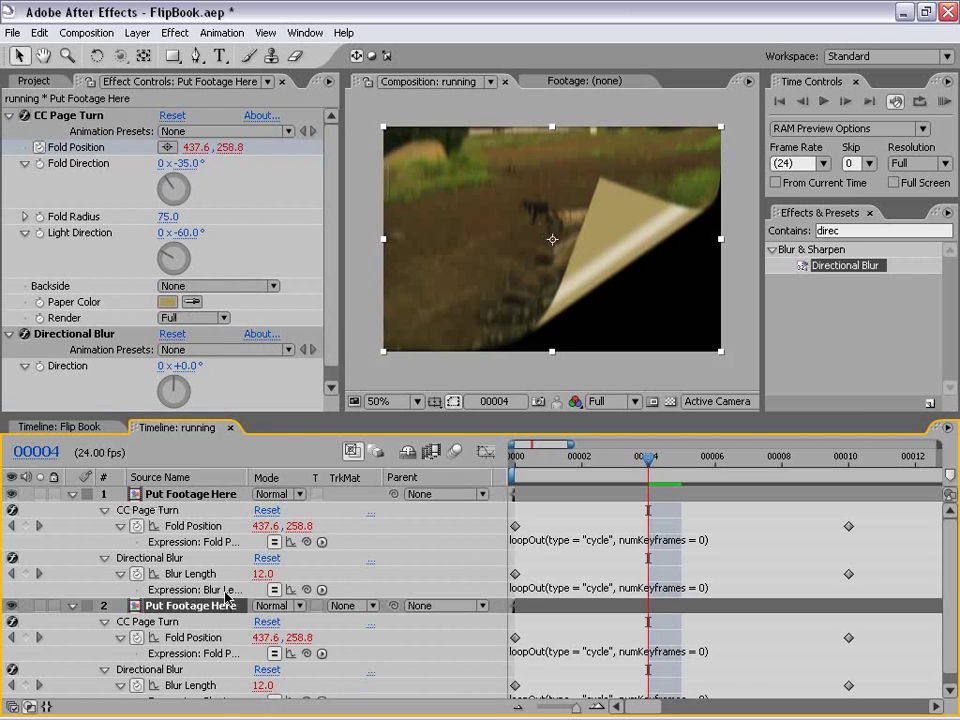
click(192, 318)
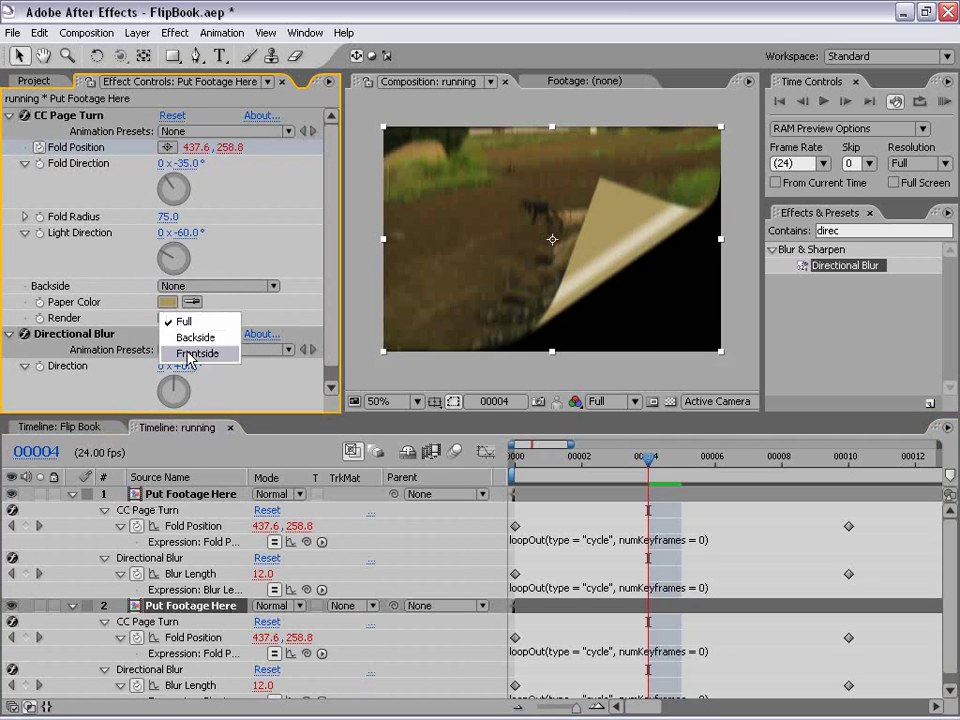
click(216, 356)
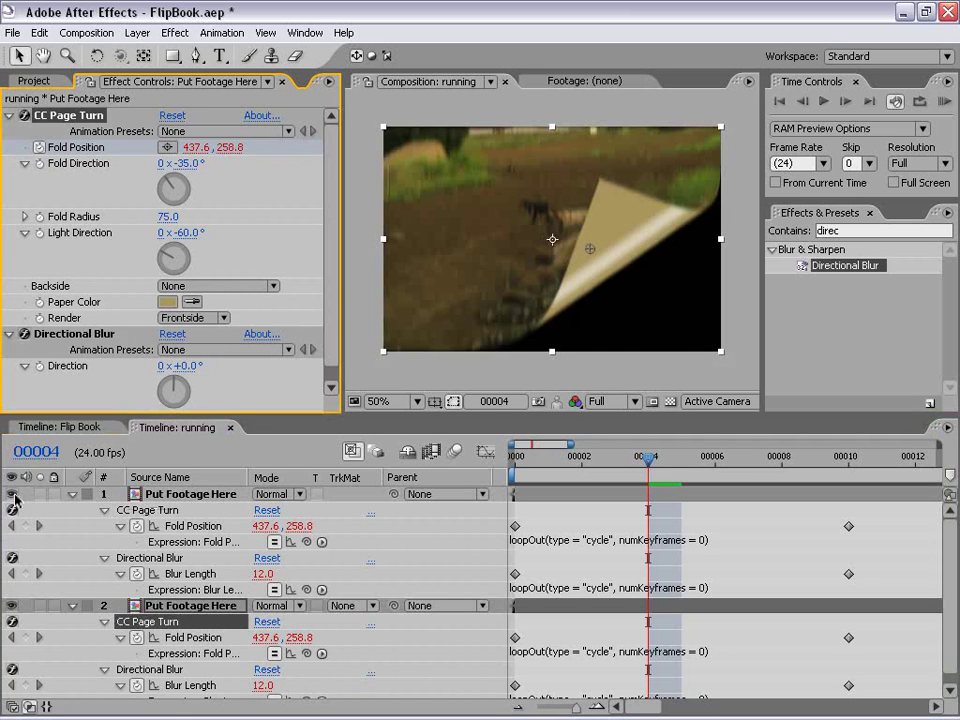
click(12, 494)
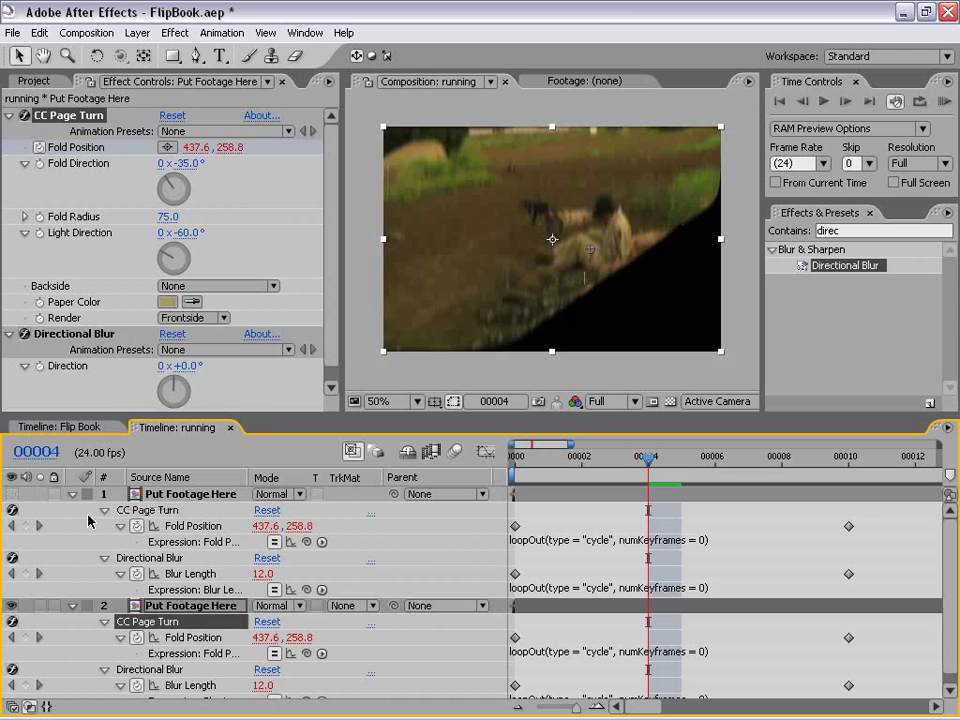
click(12, 494)
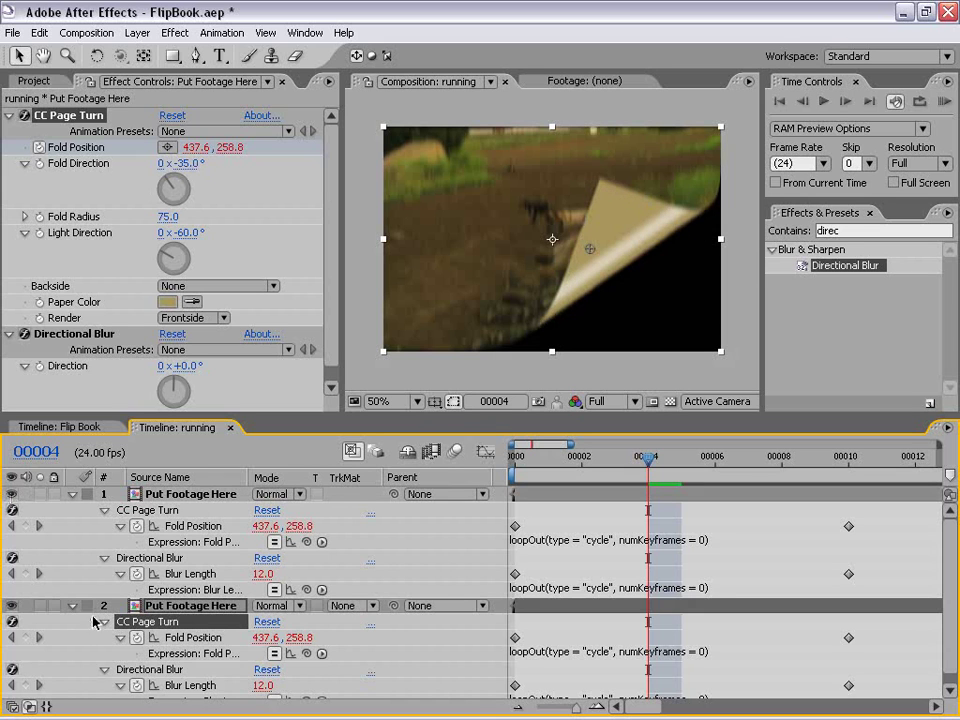
click(11, 606)
click(11, 606)
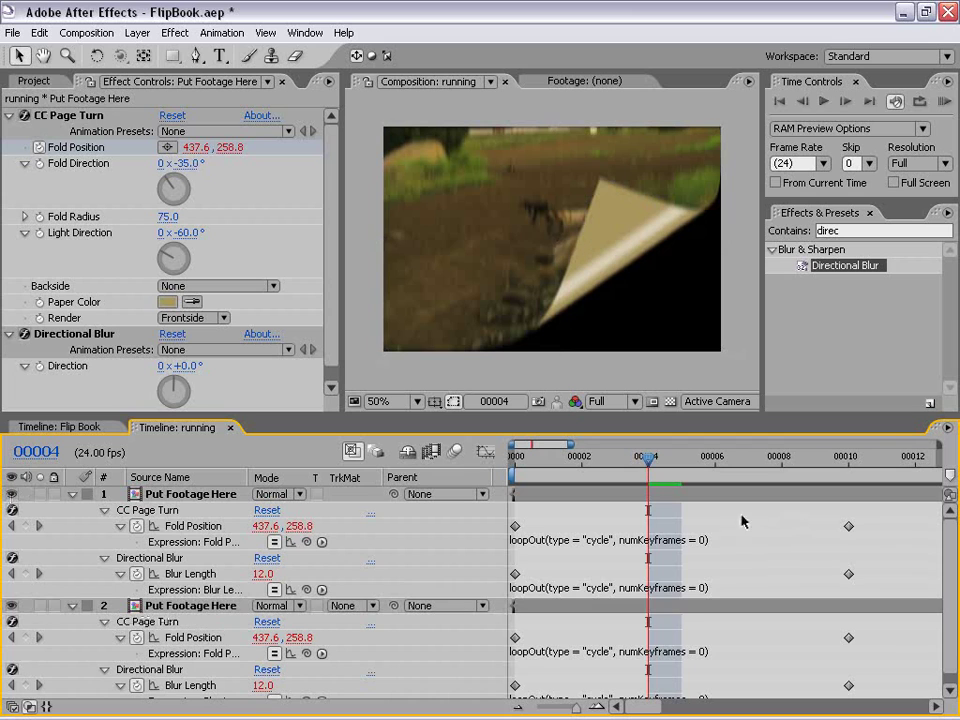
Find the Drop Shadow effect by searching for "drop" and apply it to the upper Put Footage Here layer
click(193, 494)
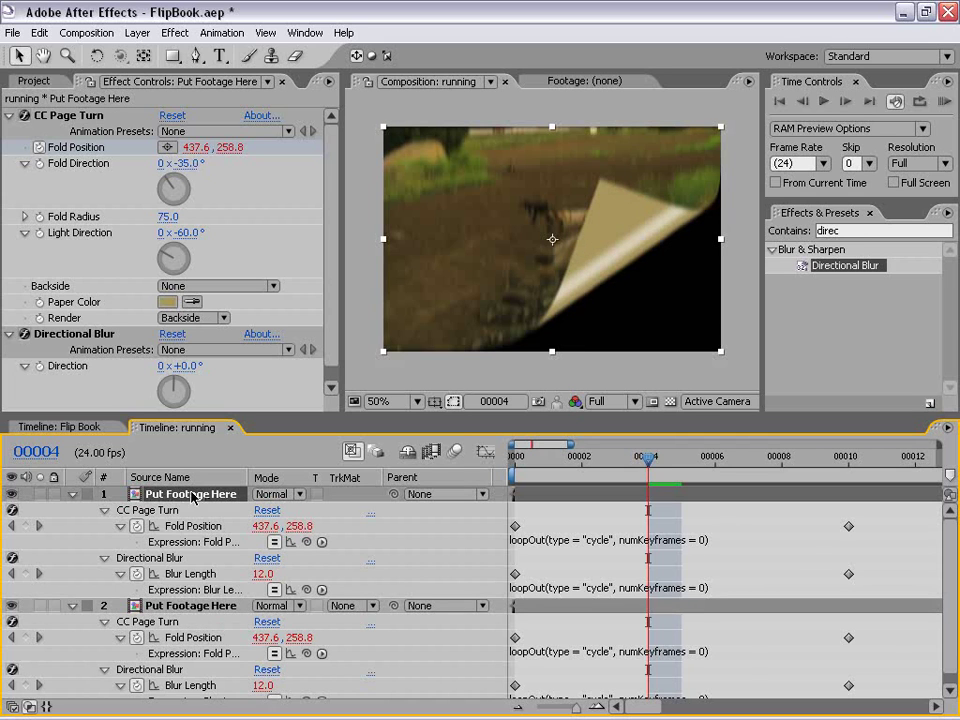
click(850, 231)
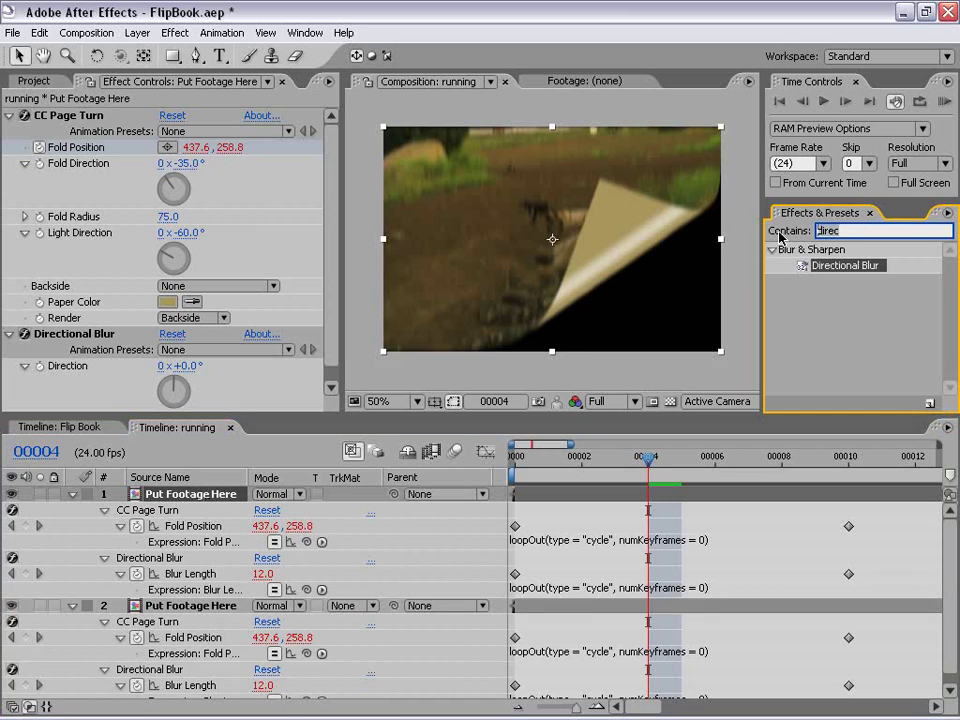
key(BackSpace)
text(drop)
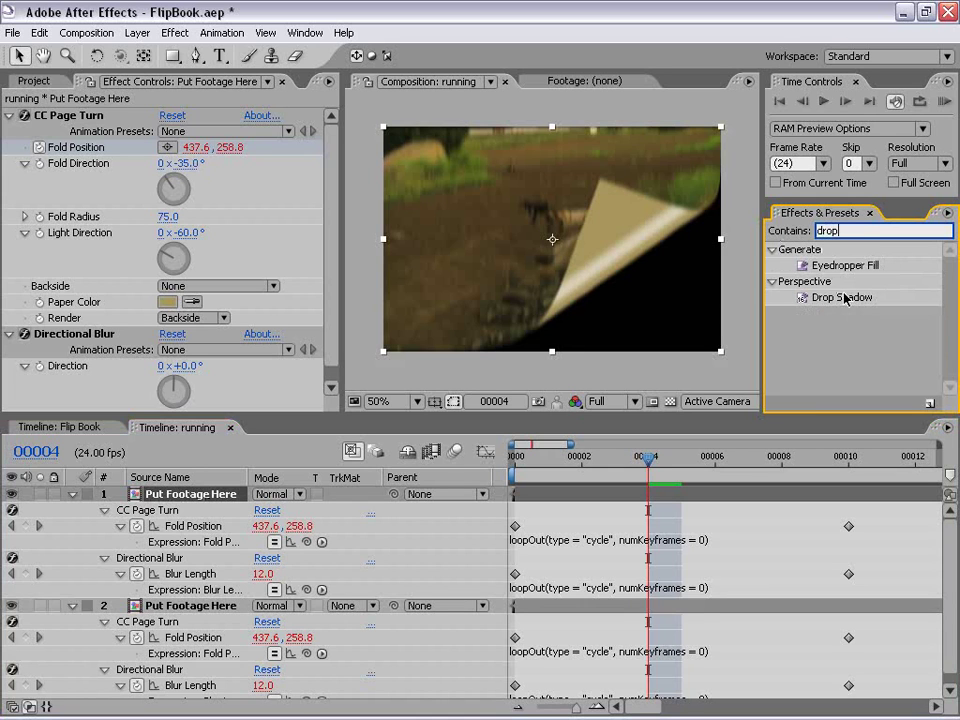
click(843, 299)
drag(843, 299, 662, 514)
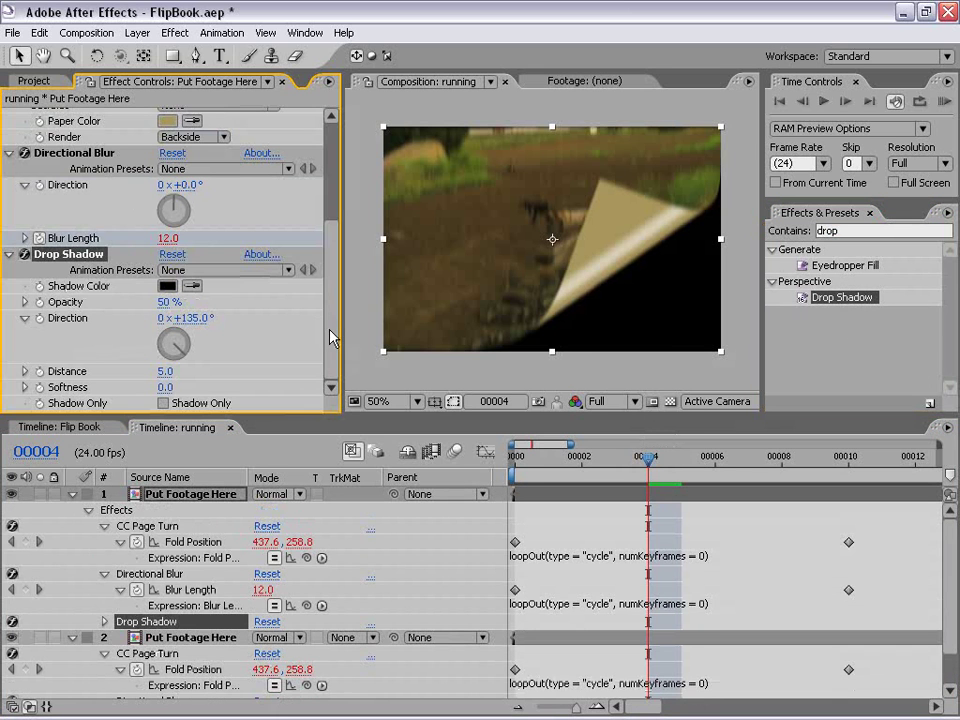
Set the upper layer's Drop Shadow direction to -35°, matching the page turn's fold direction
scroll(330, 300, up, 5)
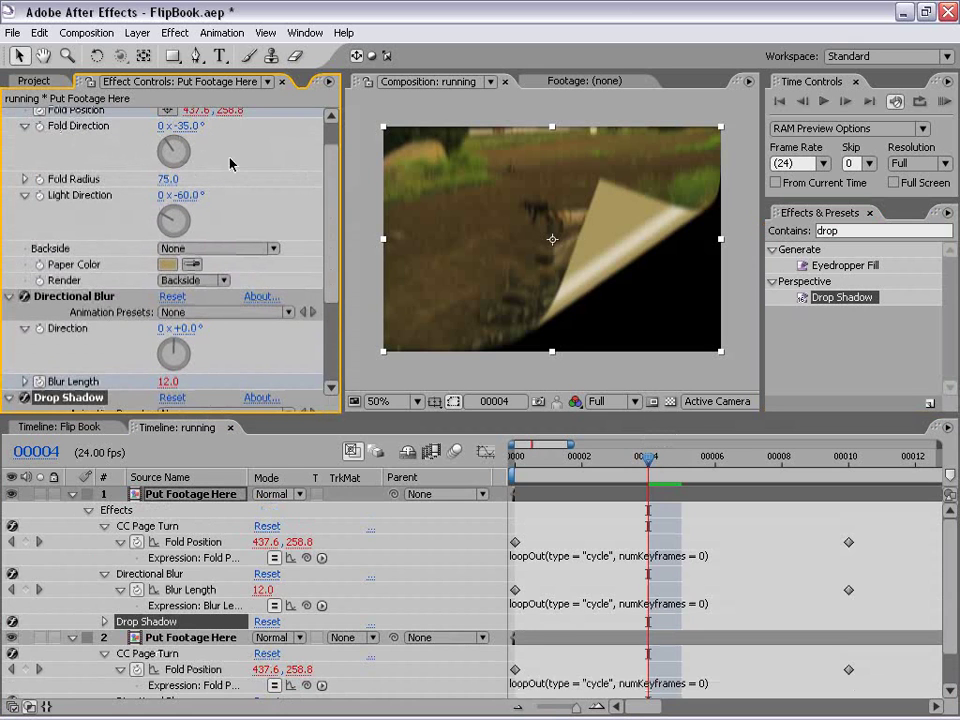
scroll(323, 215, down, 3)
scroll(323, 215, down, 1)
click(195, 318)
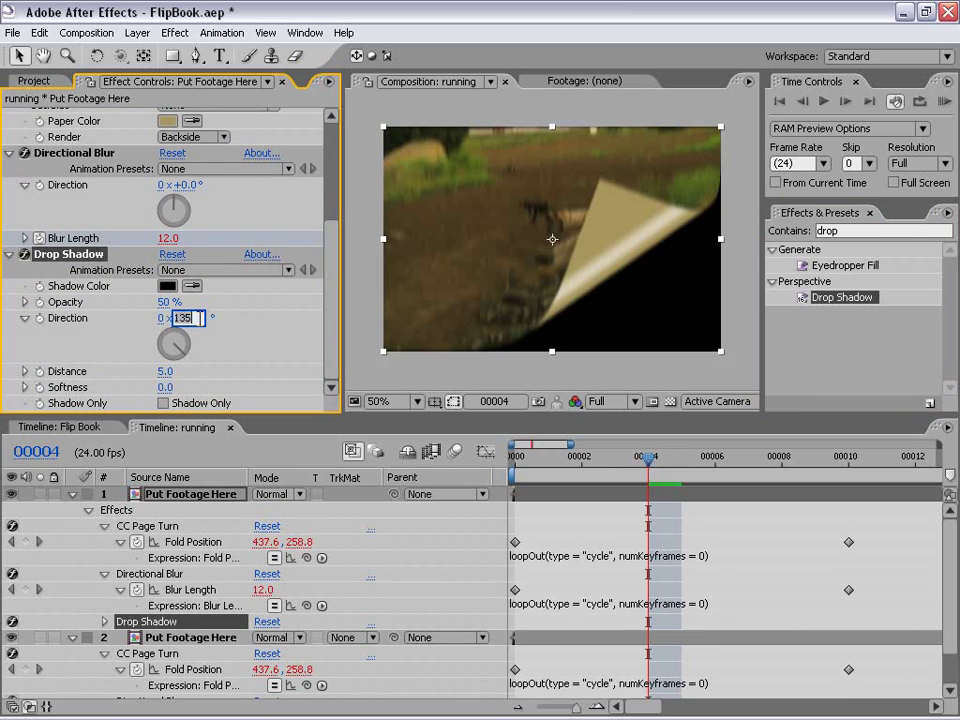
text(-35)
key(Return)
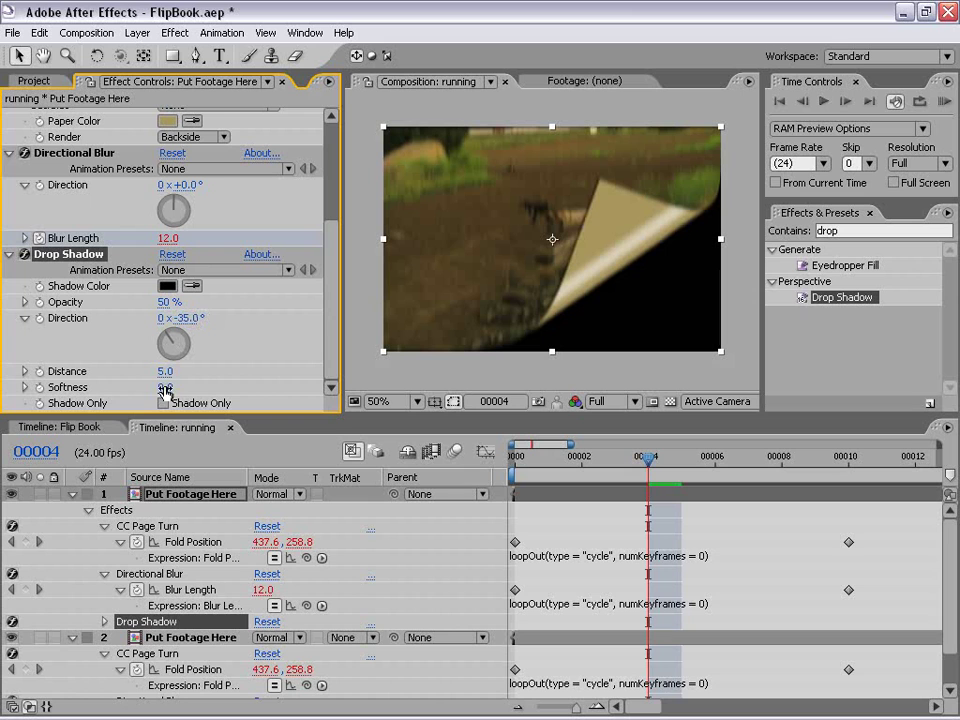
Set the upper layer's Drop Shadow softness to 88, distance to 25 and opacity to 70%, and collapse the layer
drag(166, 387, 183, 387)
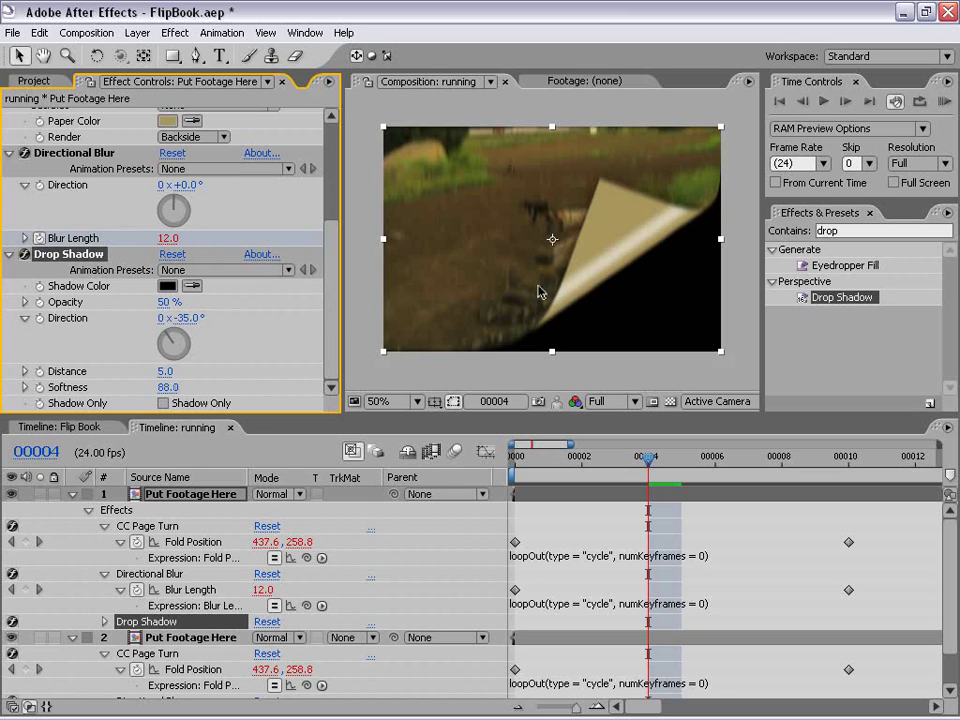
drag(165, 371, 186, 371)
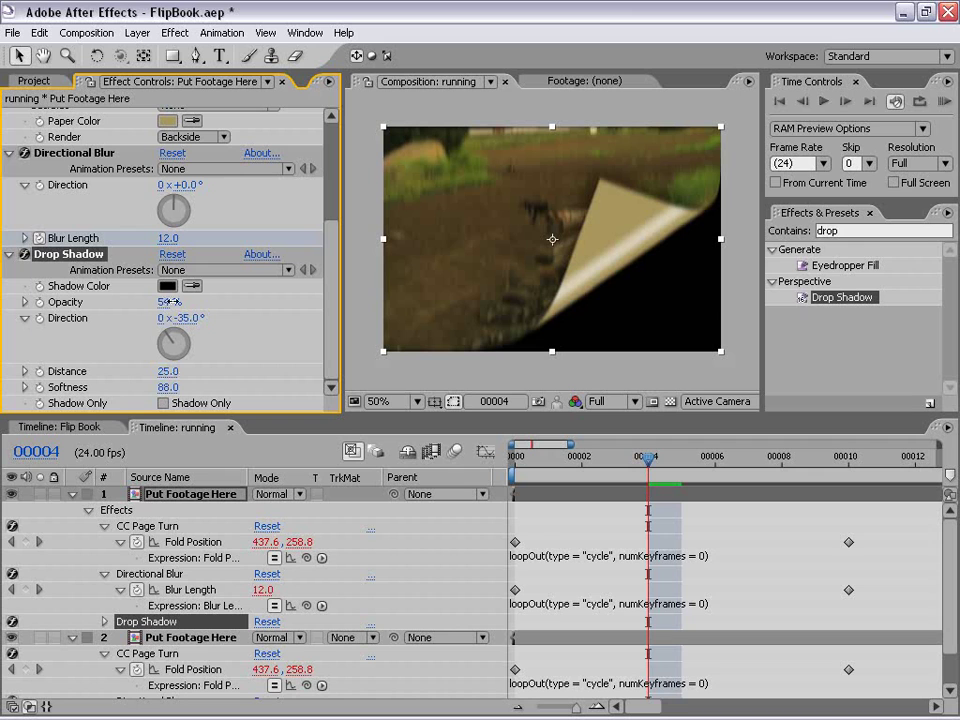
click(190, 301)
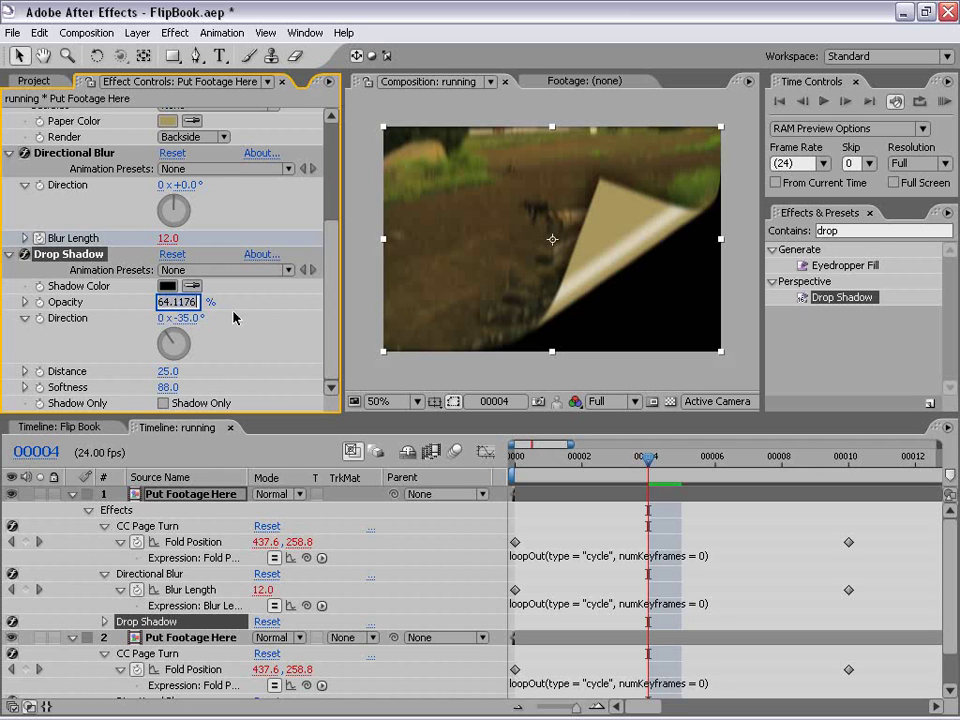
text(70)
key(Return)
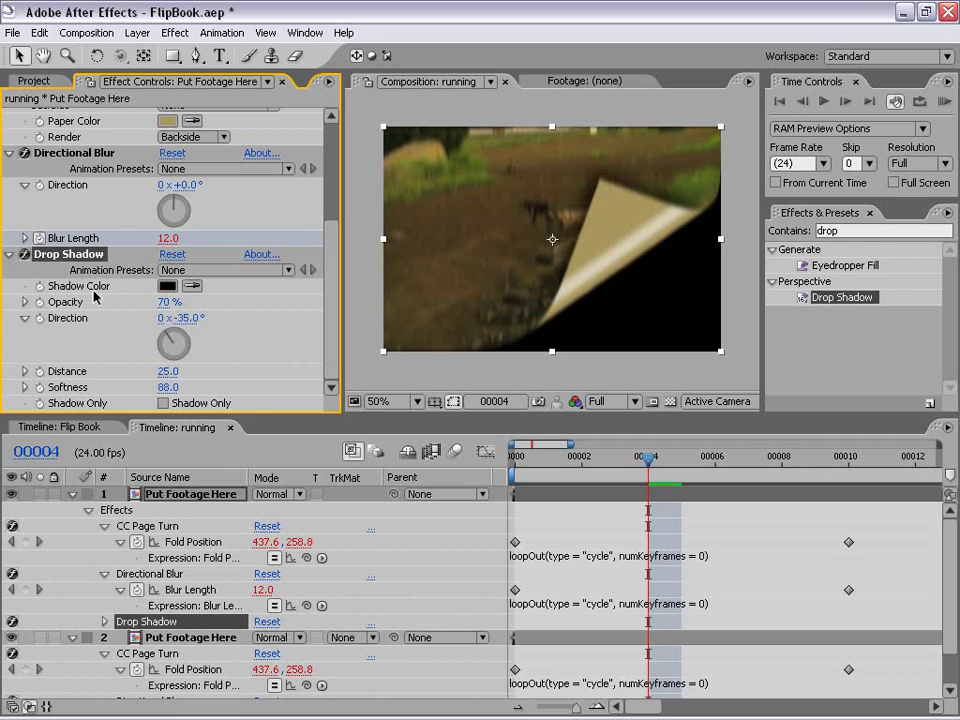
click(688, 573)
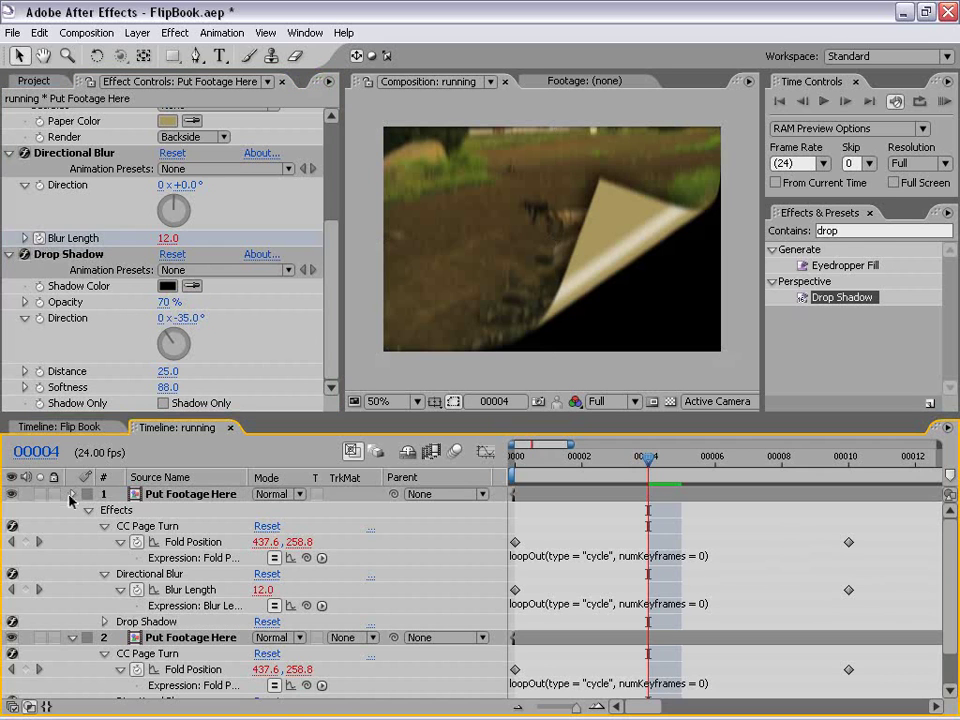
click(71, 496)
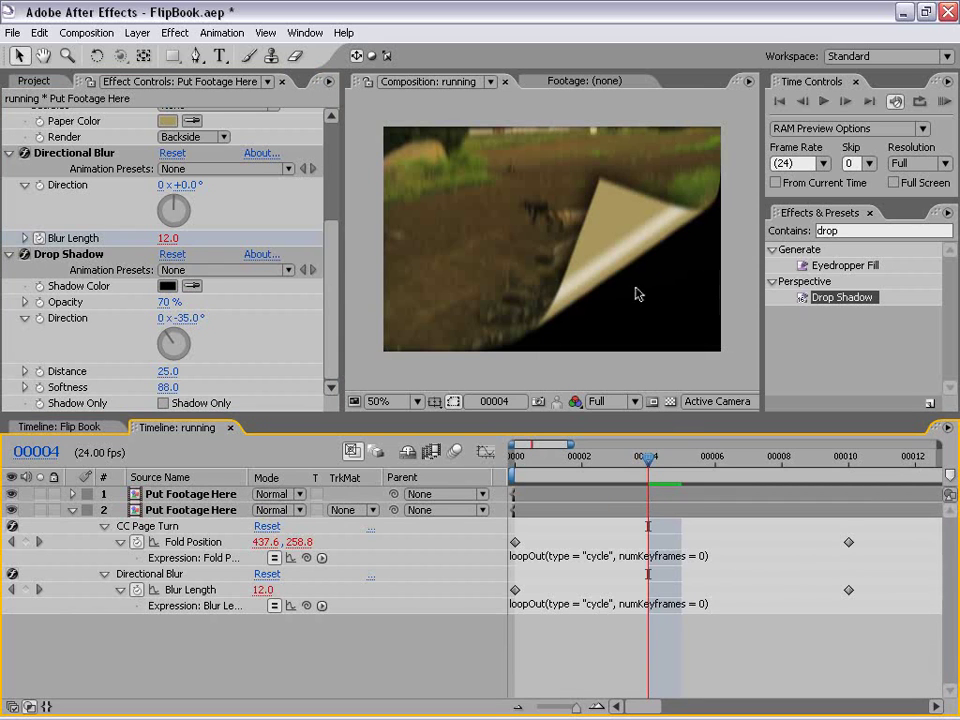
Show the transparency grid in the composition view and apply Drop Shadow to the lower Put Footage Here layer
click(670, 403)
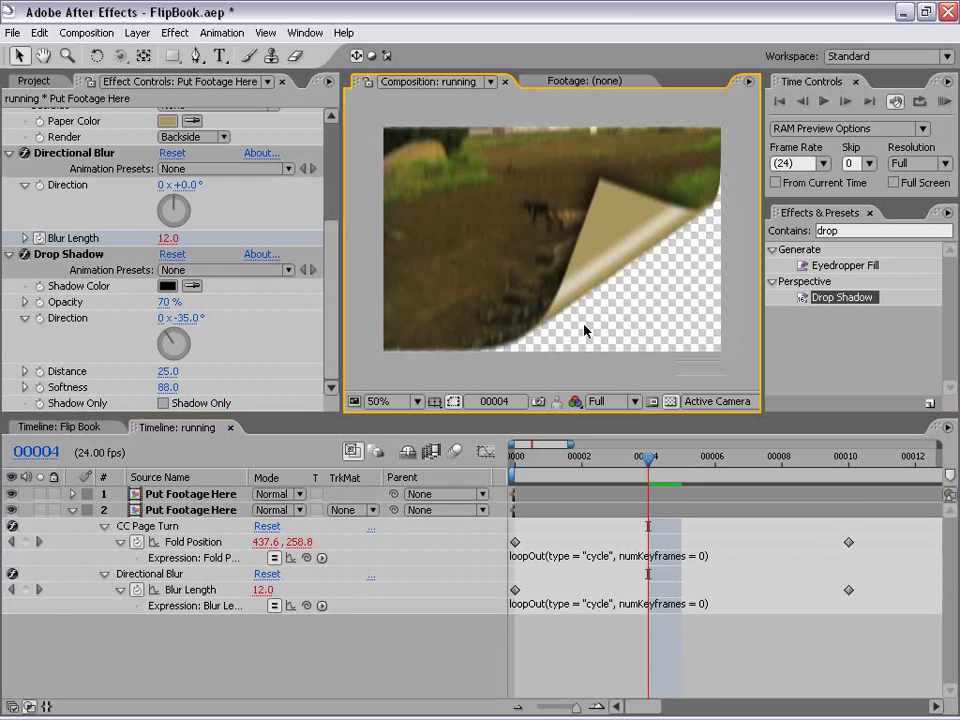
drag(789, 300, 657, 519)
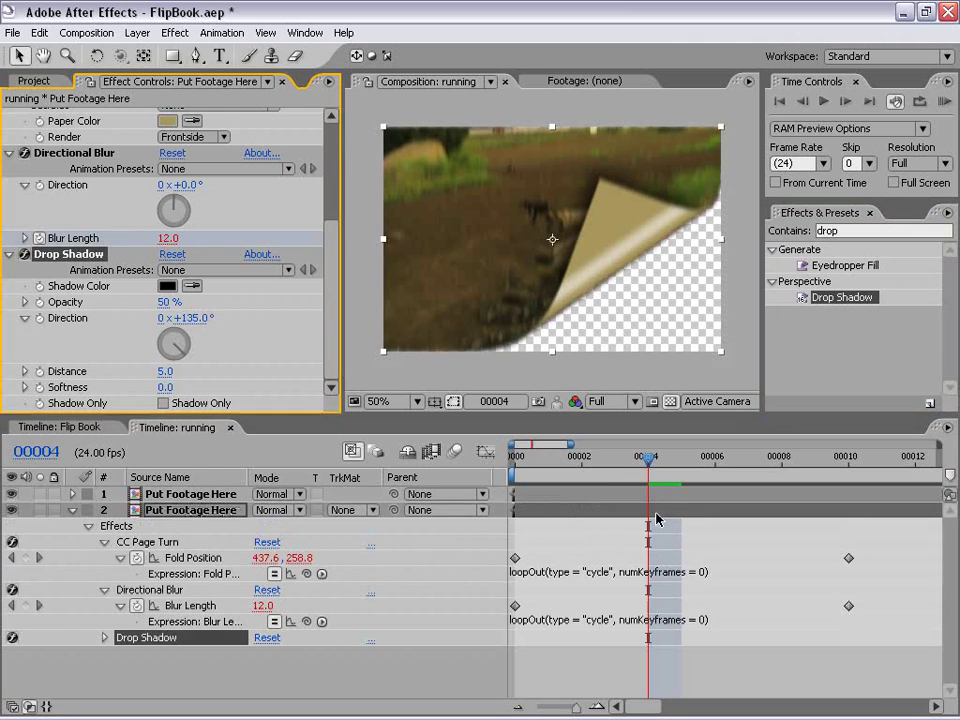
click(611, 516)
click(252, 346)
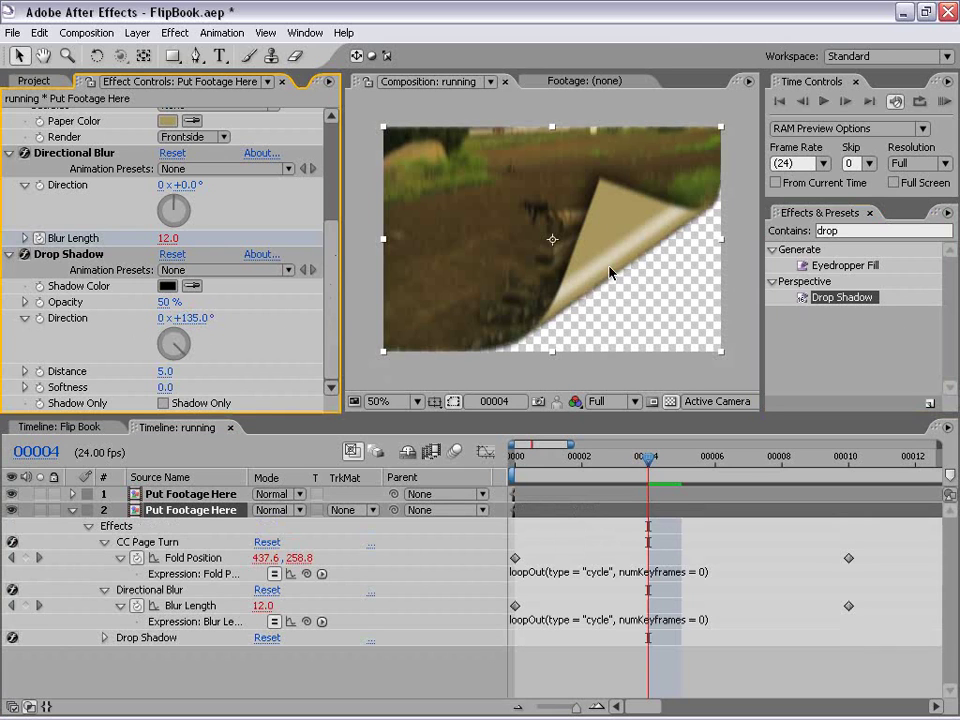
Set the lower layer's Drop Shadow opacity to 58%, distance to 11 and softness to 32, and collapse the layer
mouse_move(159, 369)
mouse_down()
mouse_move(174, 371)
mouse_move(163, 371)
mouse_up()
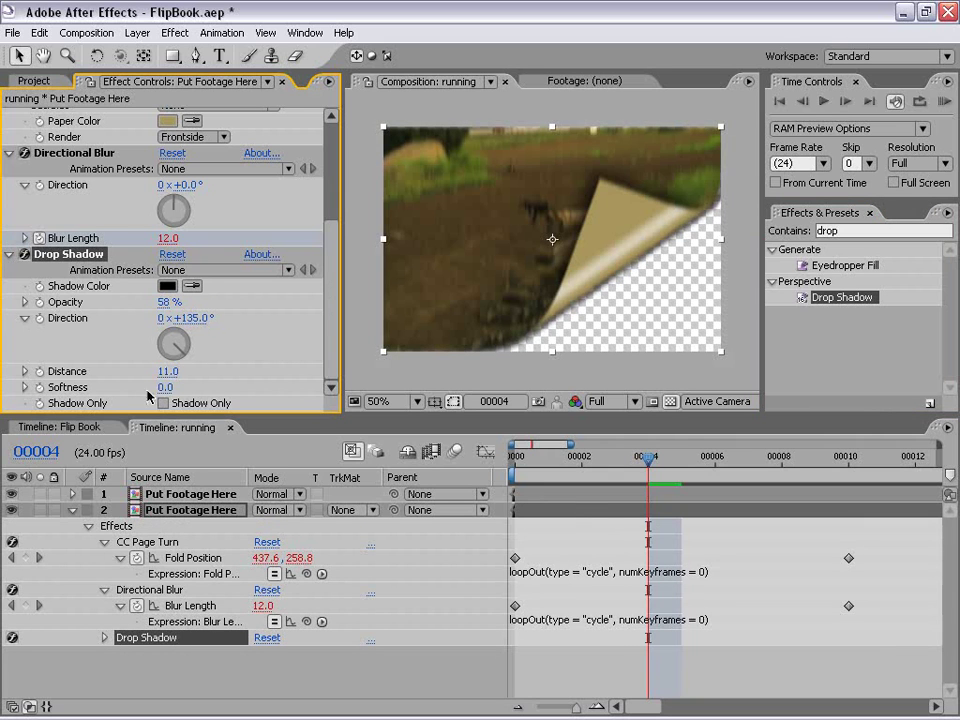
drag(164, 387, 198, 384)
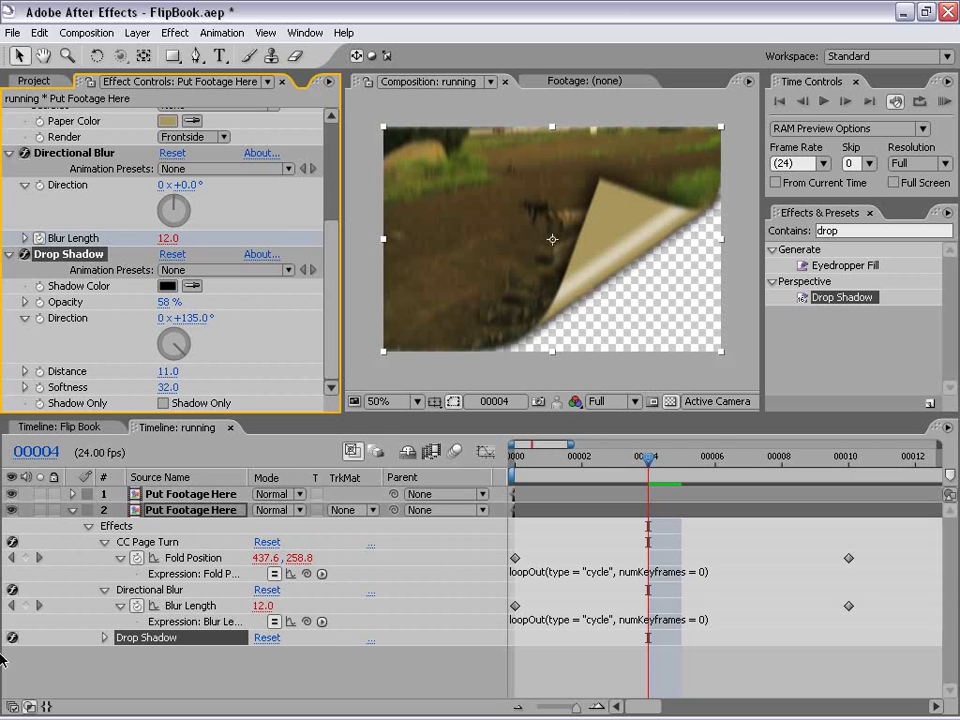
click(72, 513)
click(212, 581)
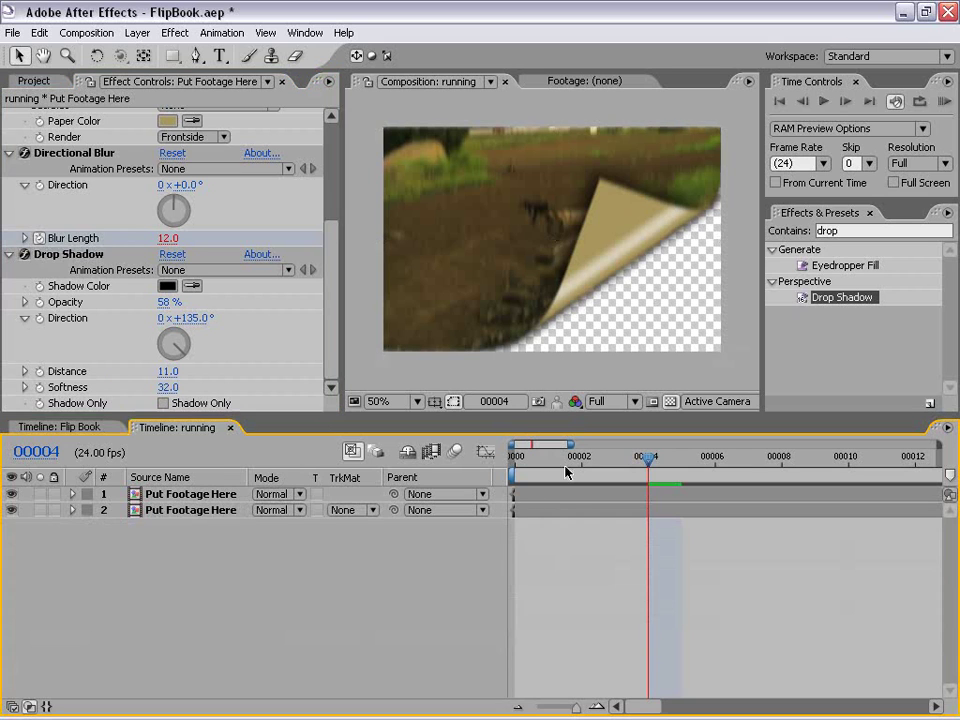
Reveal the effect expressions and keyframes of both Put Footage Here layers, and enlarge the timeline to fit them
click(611, 495)
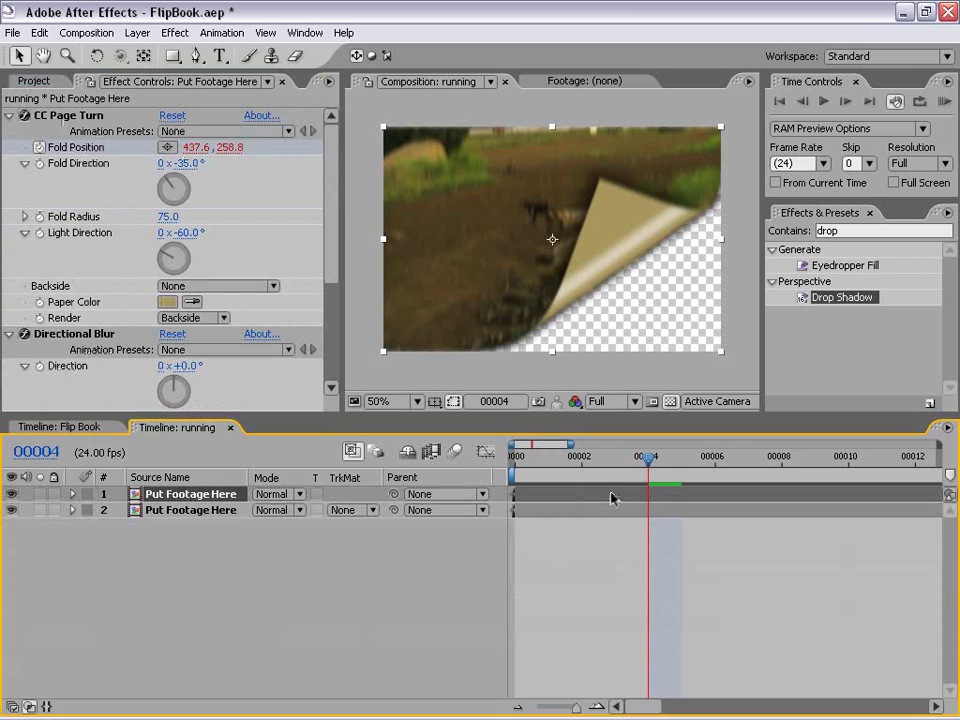
shift+click(593, 511)
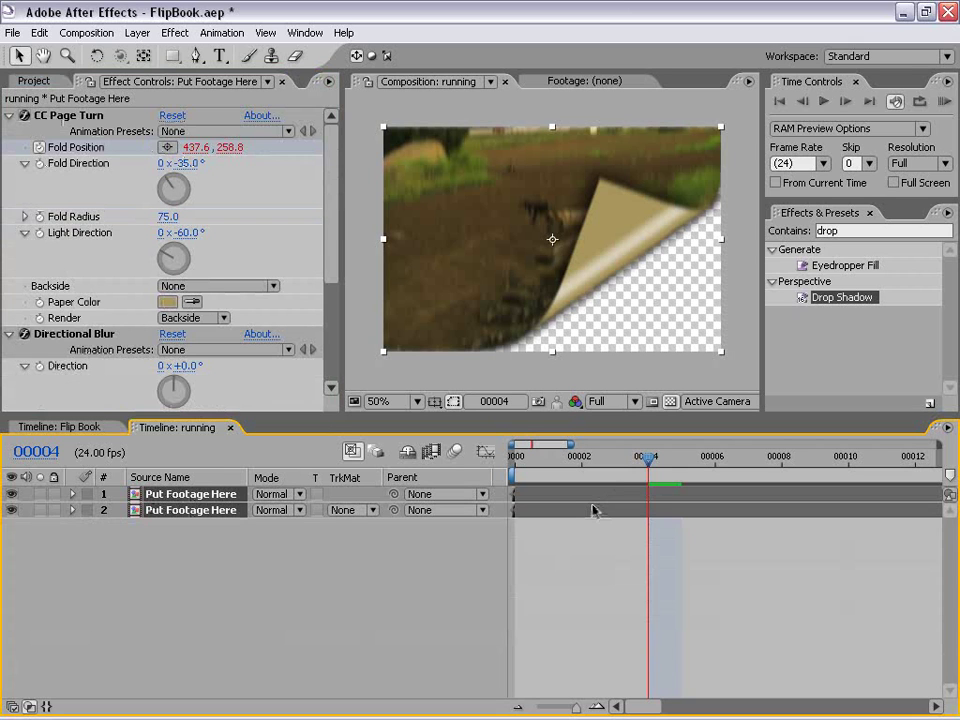
key(e)
key(e)
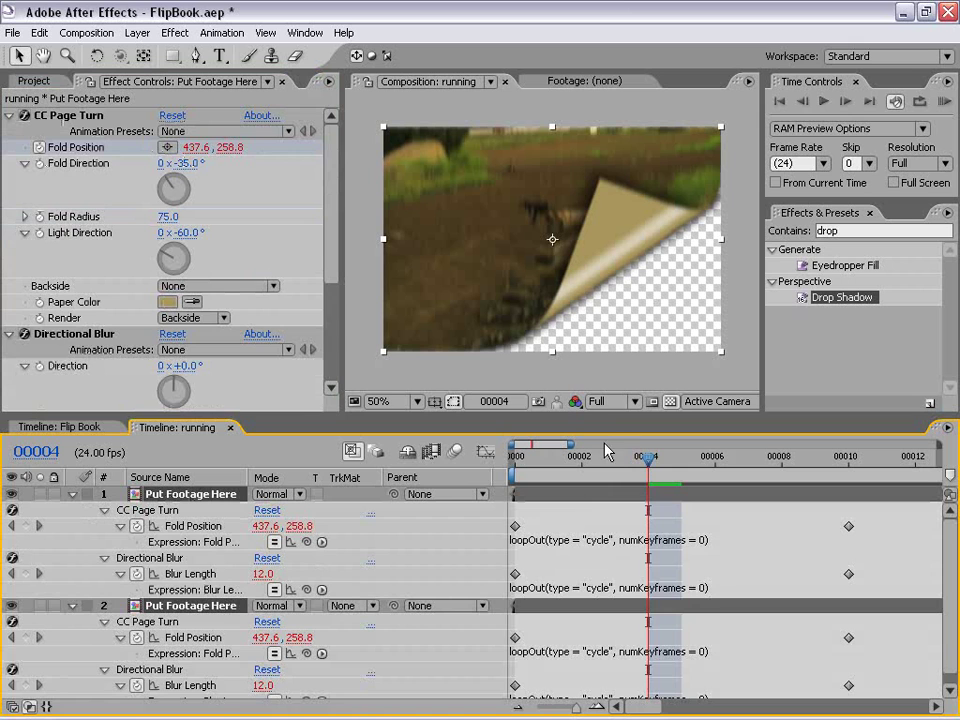
drag(607, 414, 608, 344)
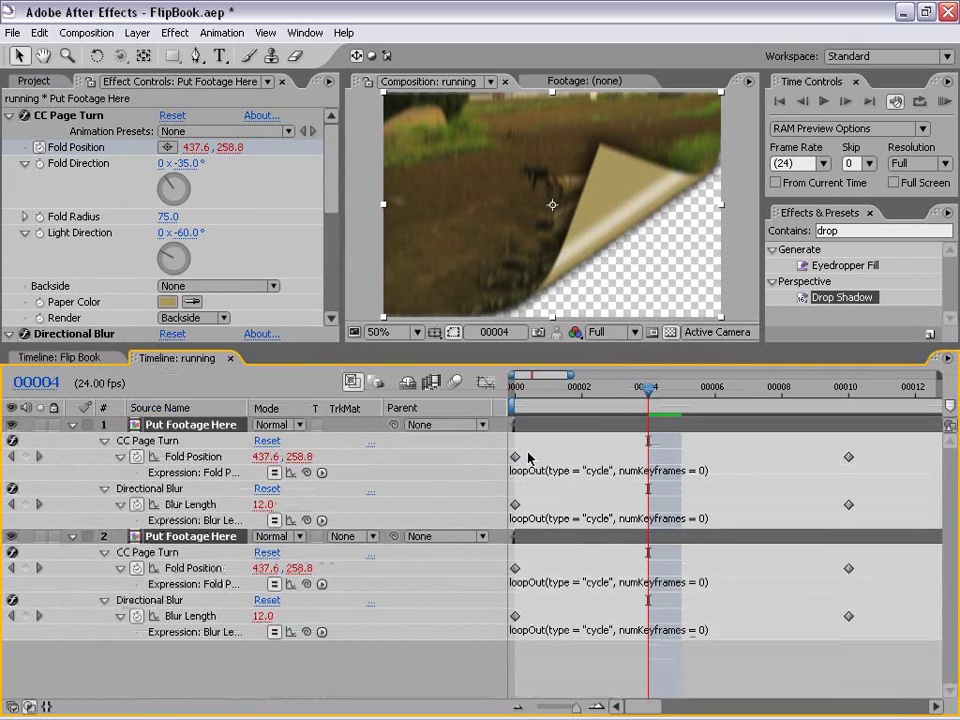
Move the ending Fold Position and Blur Length keyframes of both layers to frame 1, and check the loop through frame 2
drag(884, 452, 555, 603)
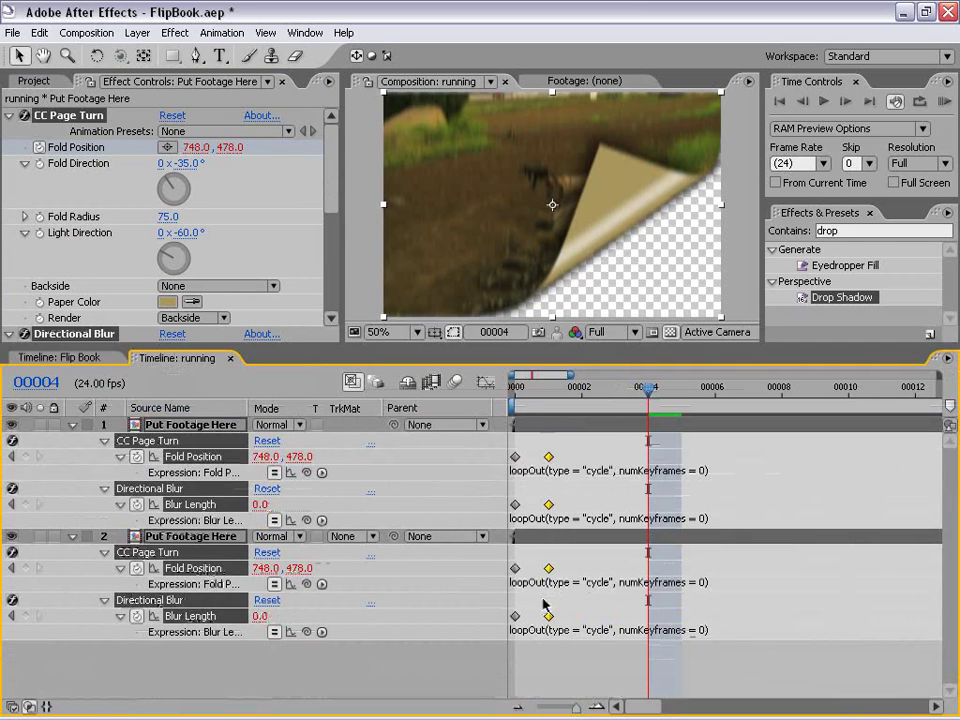
drag(514, 390, 552, 395)
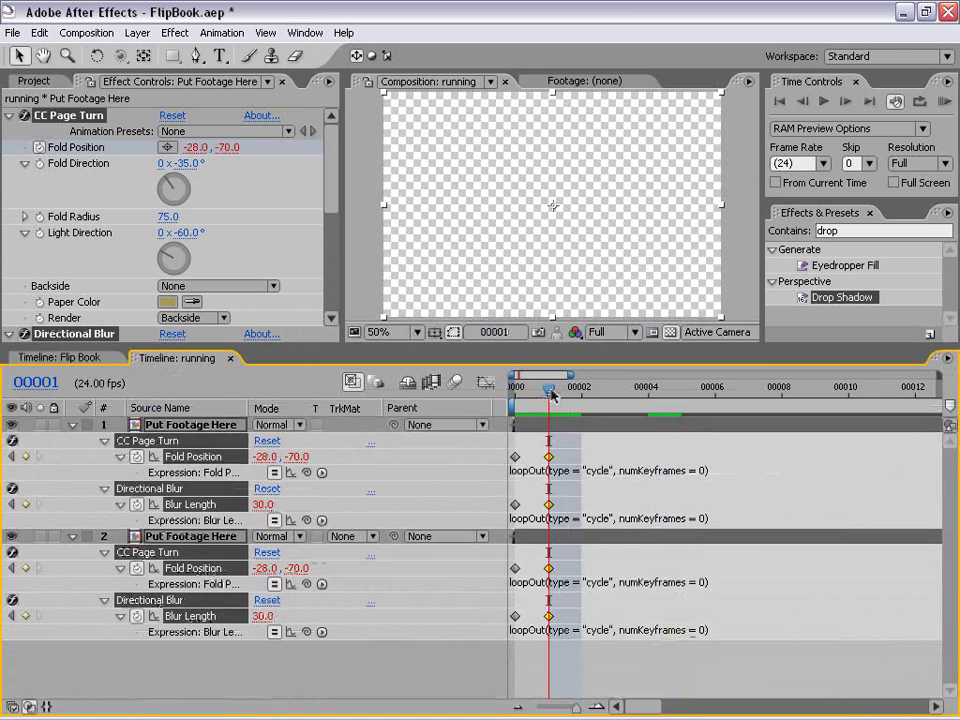
drag(552, 395, 581, 395)
click(593, 410)
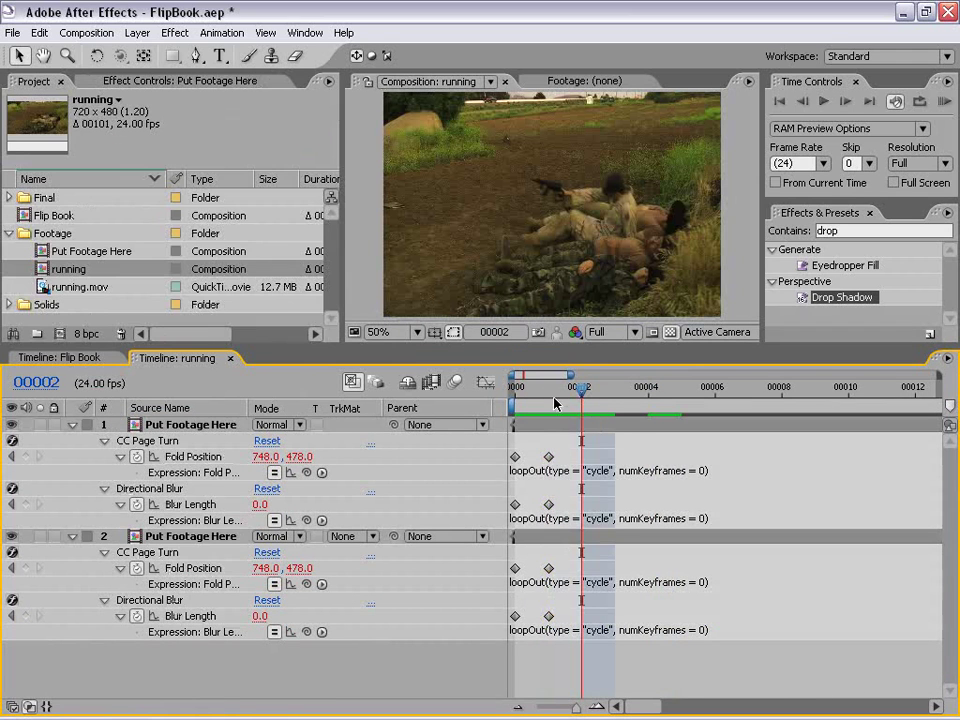
Set the project's display style to Frames in the project settings
click(14, 32)
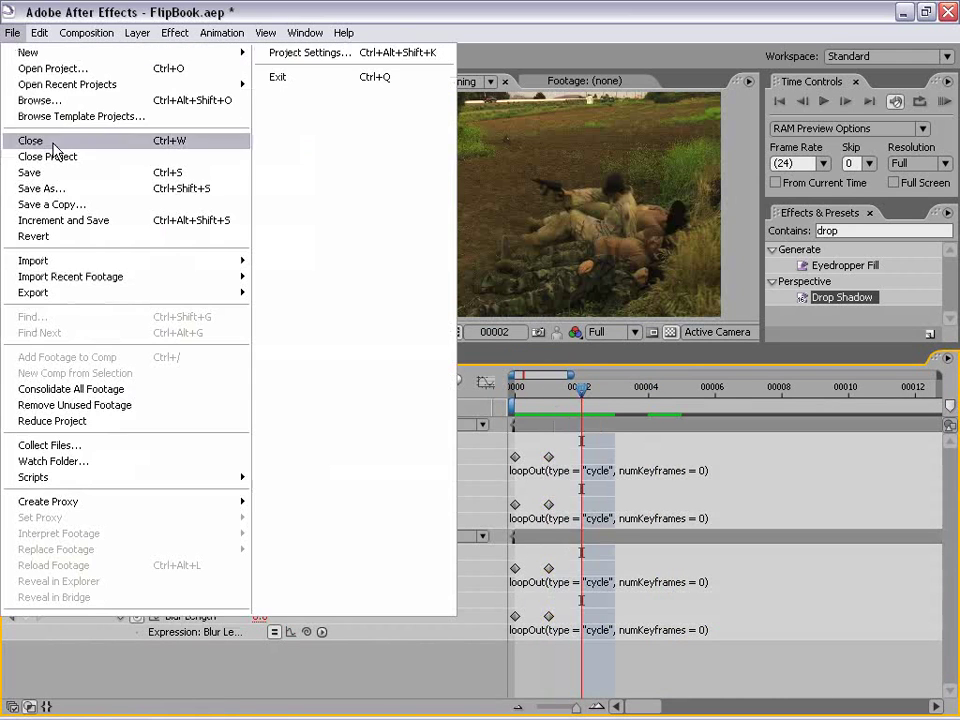
click(317, 58)
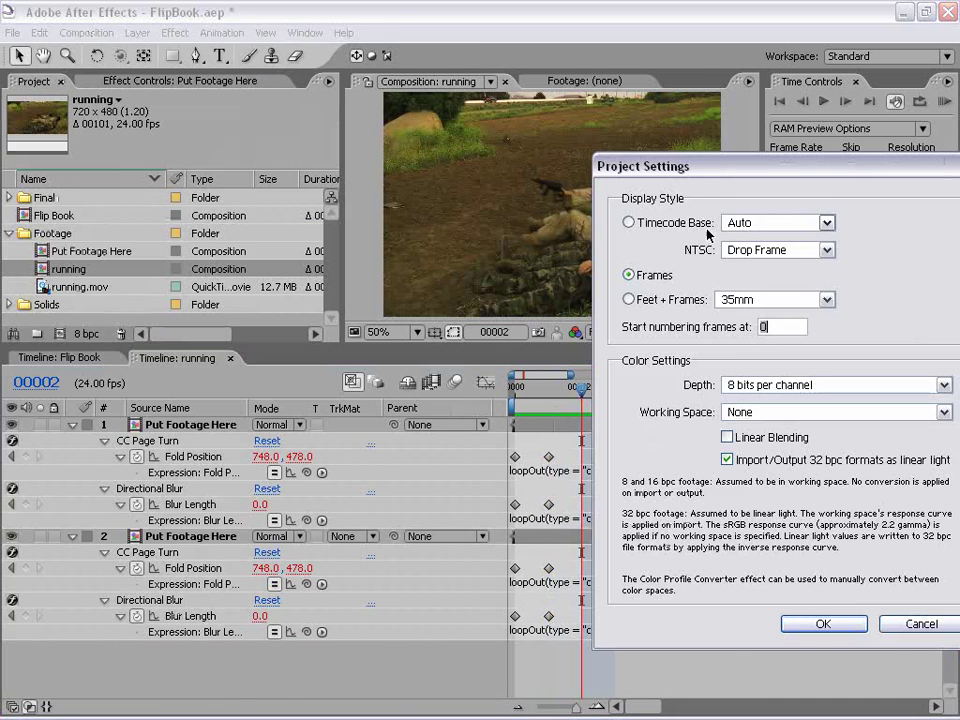
drag(700, 178, 456, 178)
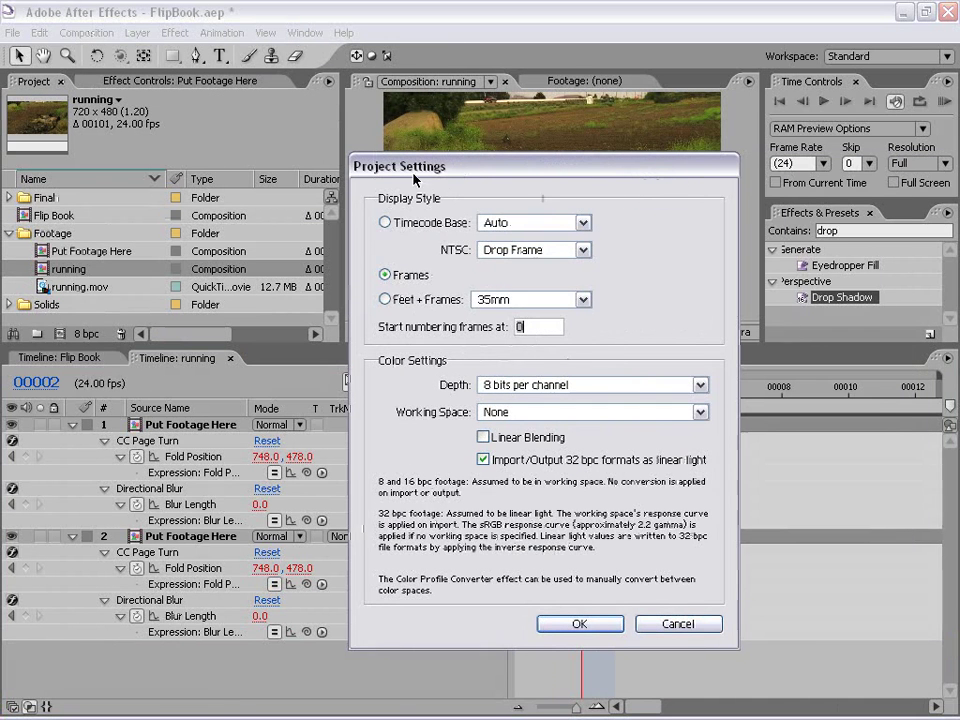
click(385, 276)
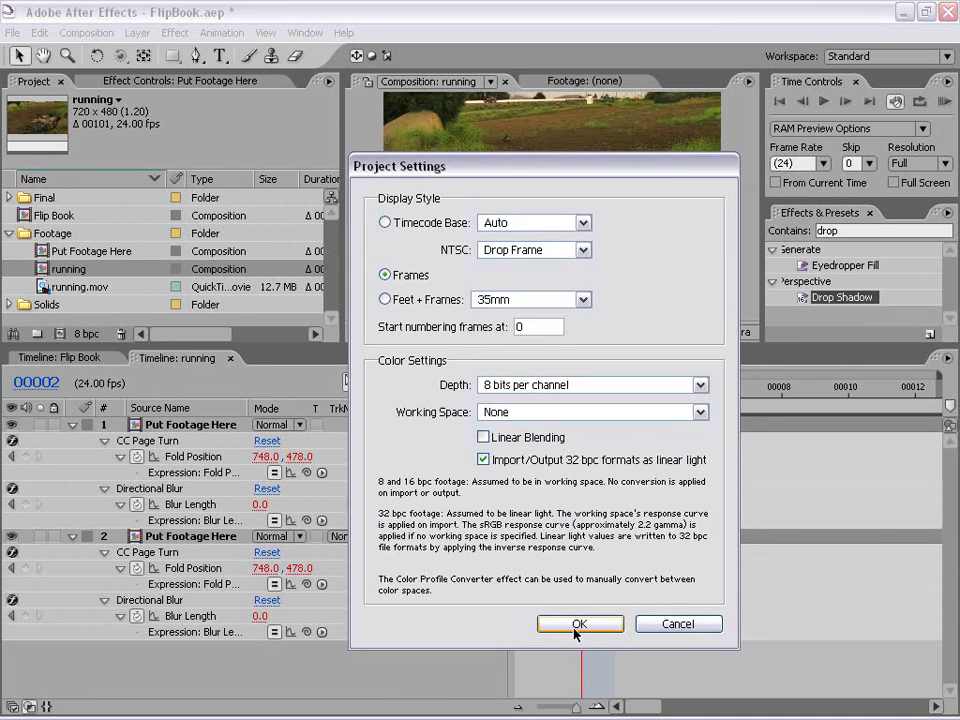
click(578, 625)
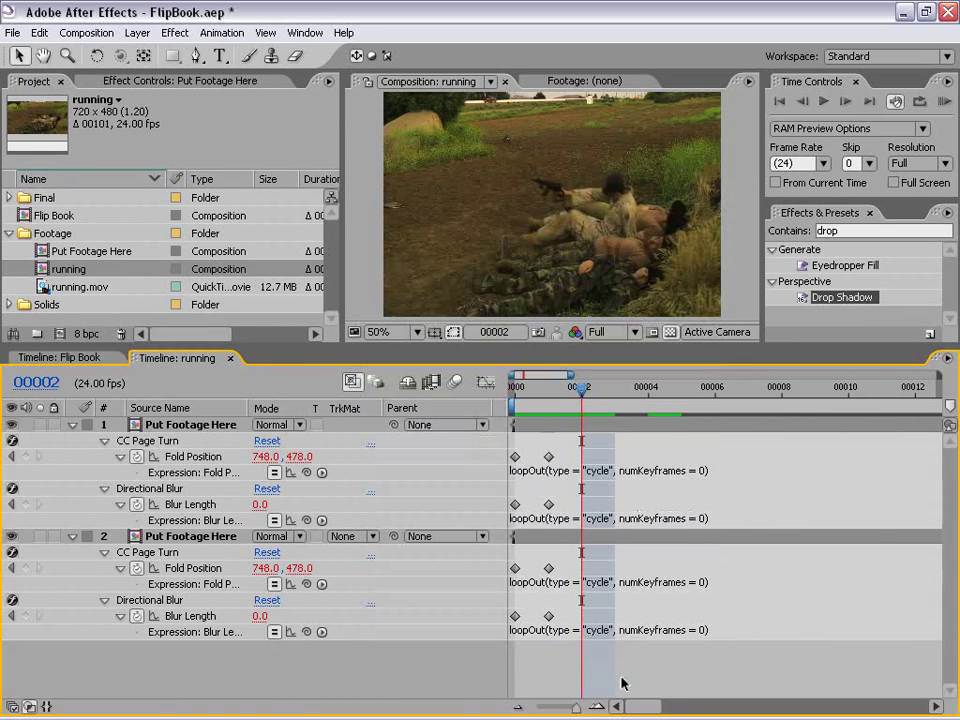
Collapse both Put Footage Here layers and reduce the height of the timeline
click(72, 425)
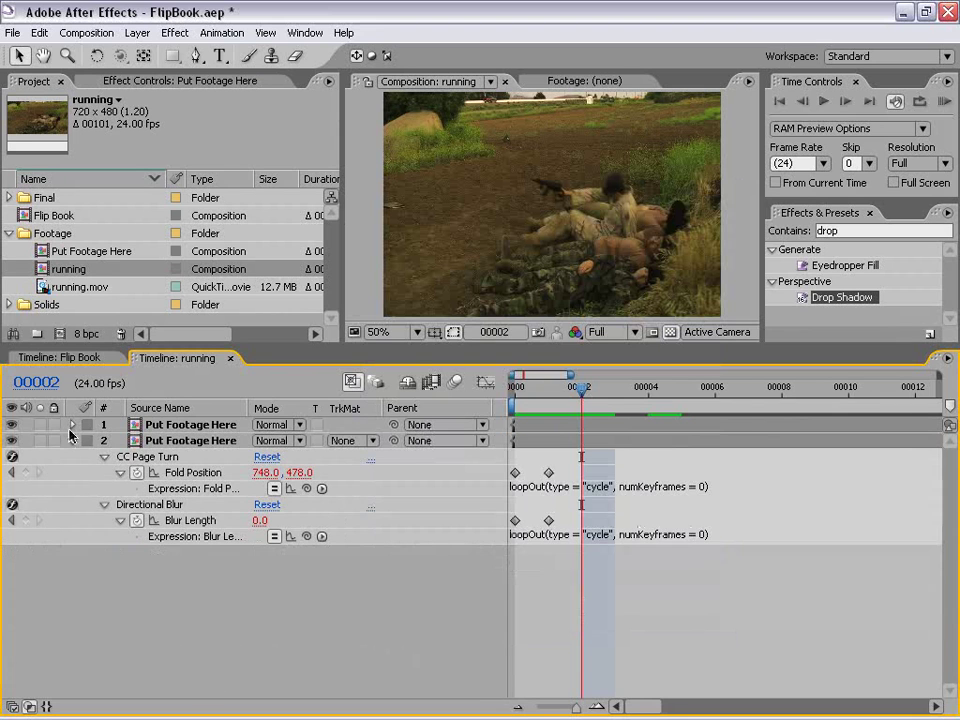
click(72, 440)
drag(146, 345, 146, 430)
click(205, 443)
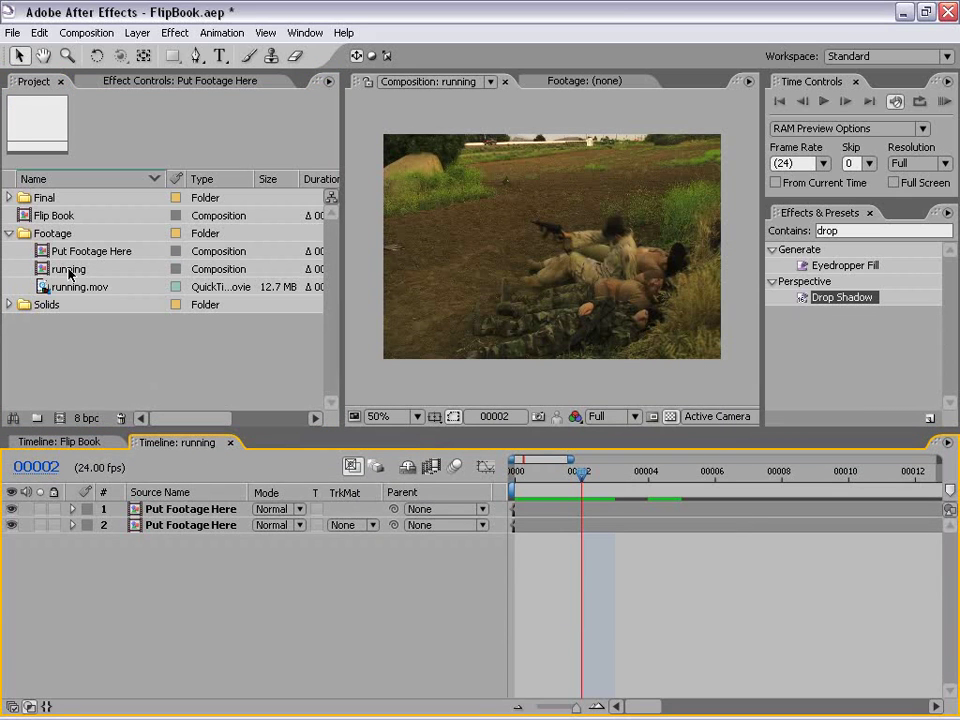
Rename the running composition in the Footage folder as First
click(69, 270)
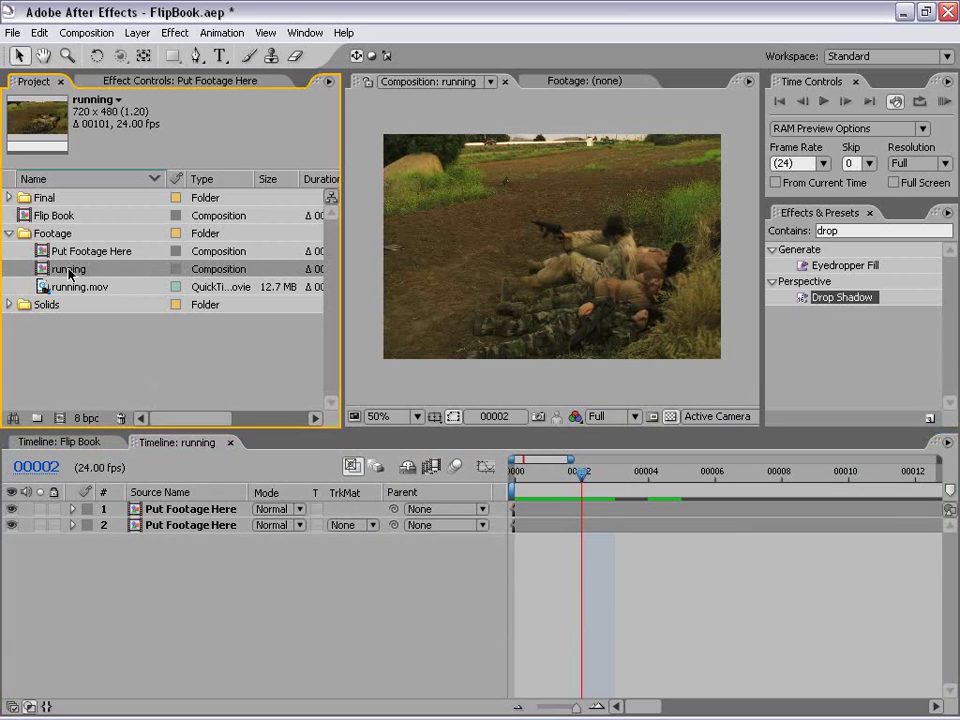
key(Return)
text(Fi)
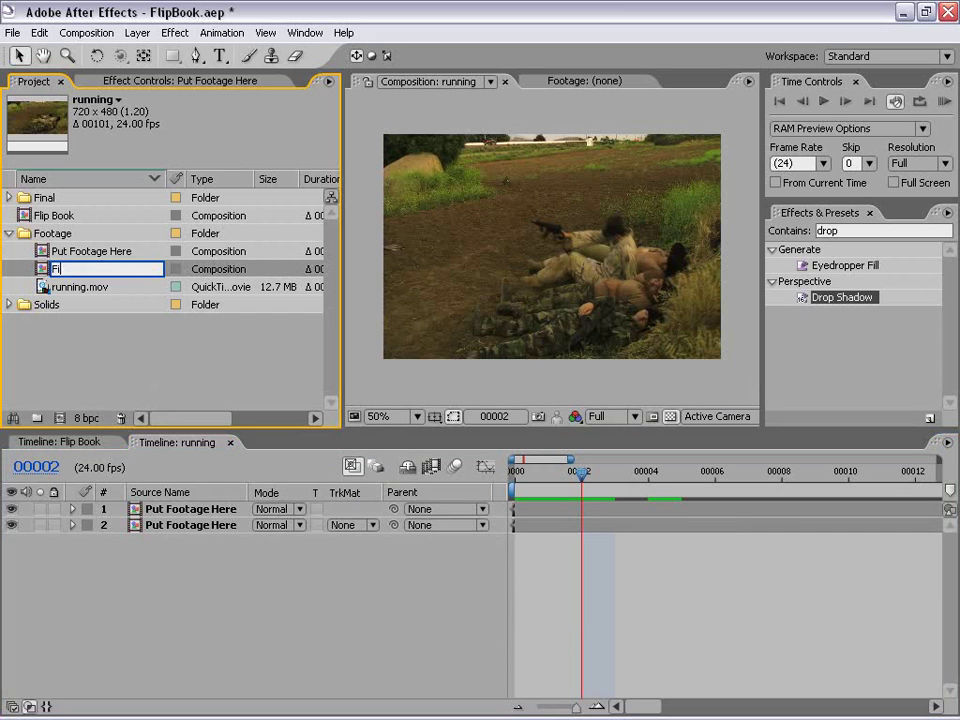
text(rst)
click(193, 369)
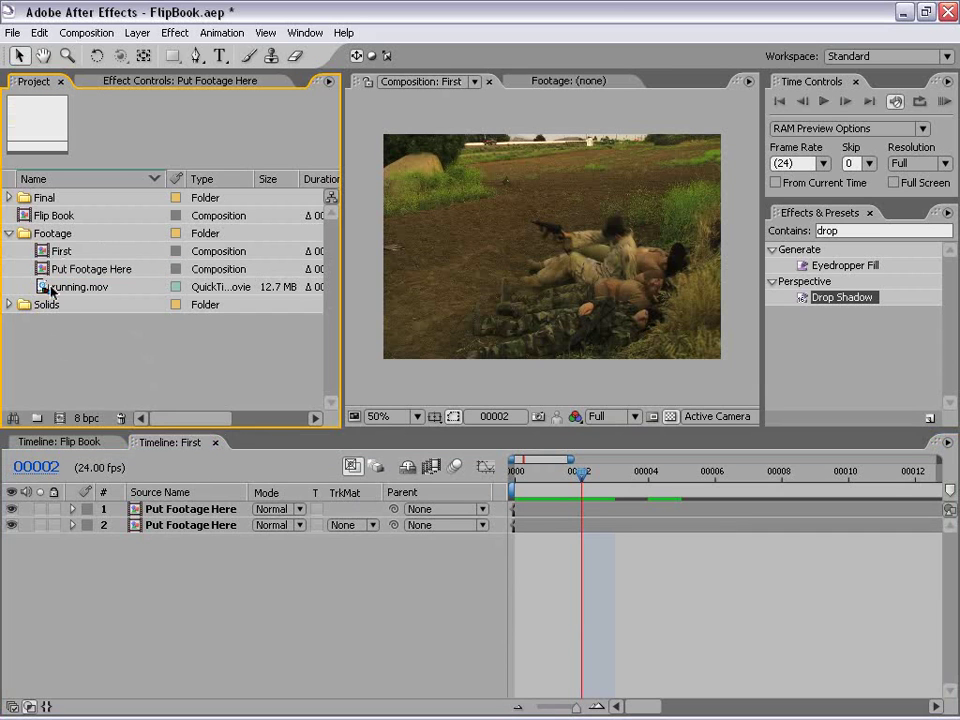
Create a new composition from the First composition
click(96, 349)
click(43, 258)
drag(43, 251, 62, 423)
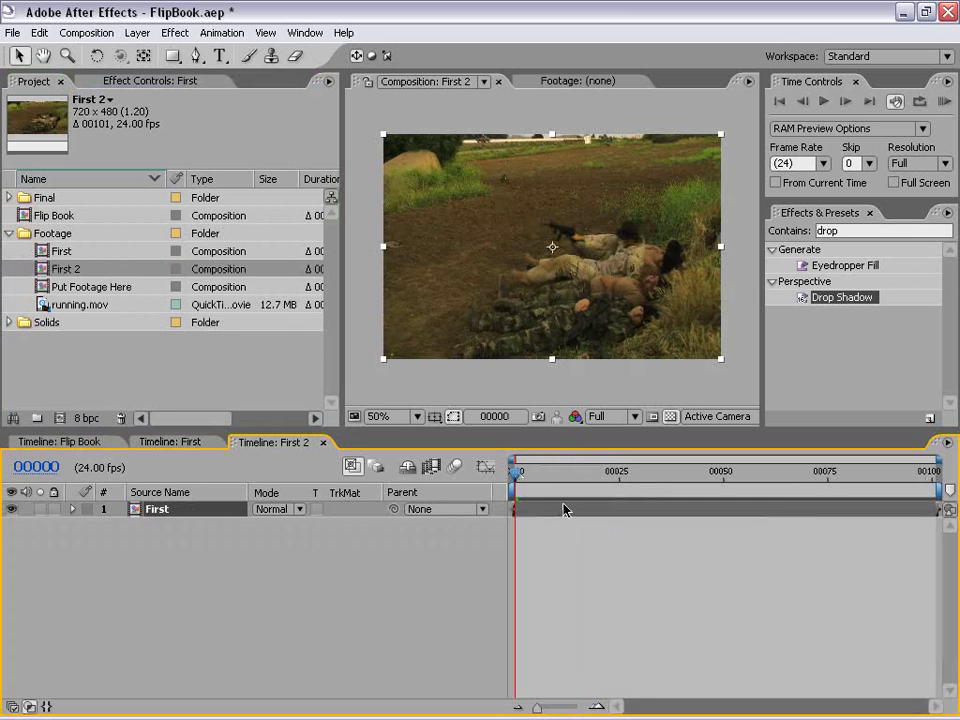
click(578, 563)
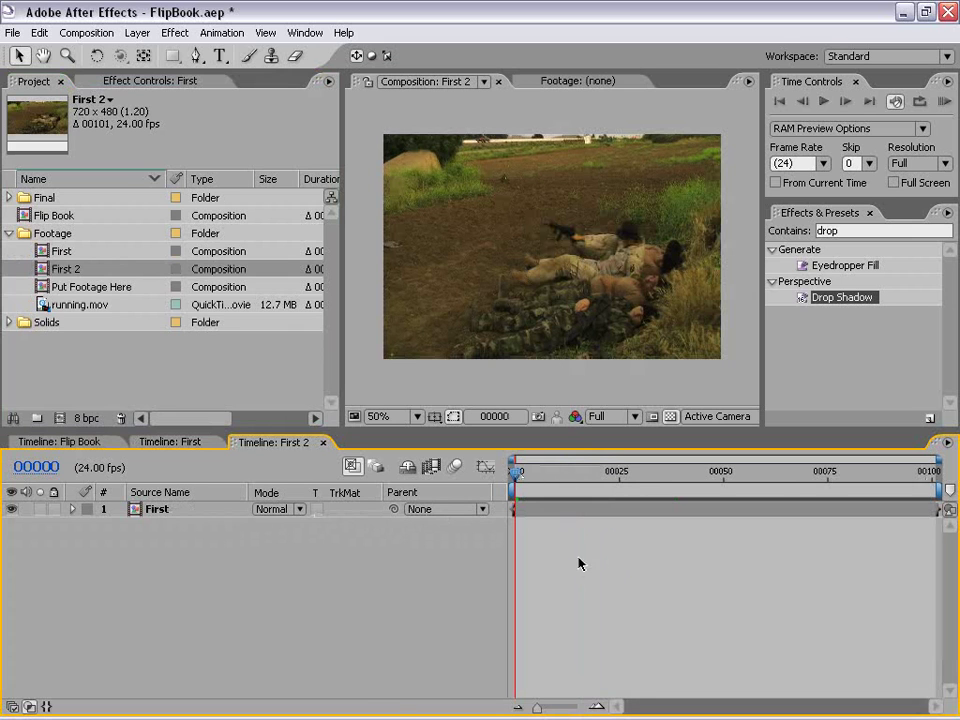
Copy the lower Put Footage Here layer from the First composition into First 2 and give it a Gold label
click(193, 445)
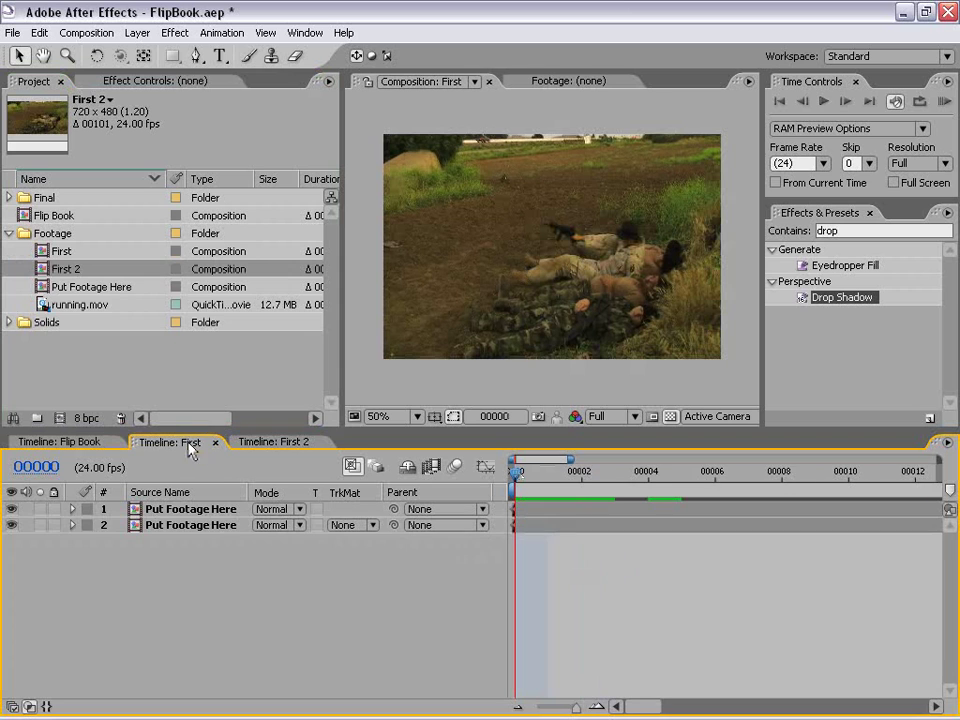
click(160, 525)
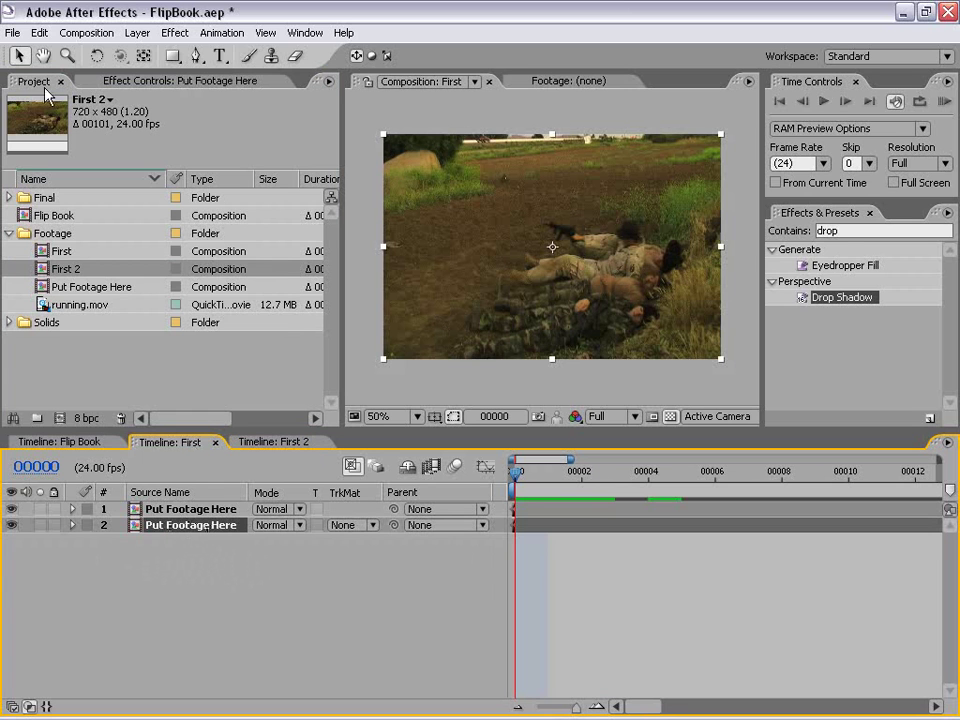
click(38, 32)
click(60, 133)
click(262, 441)
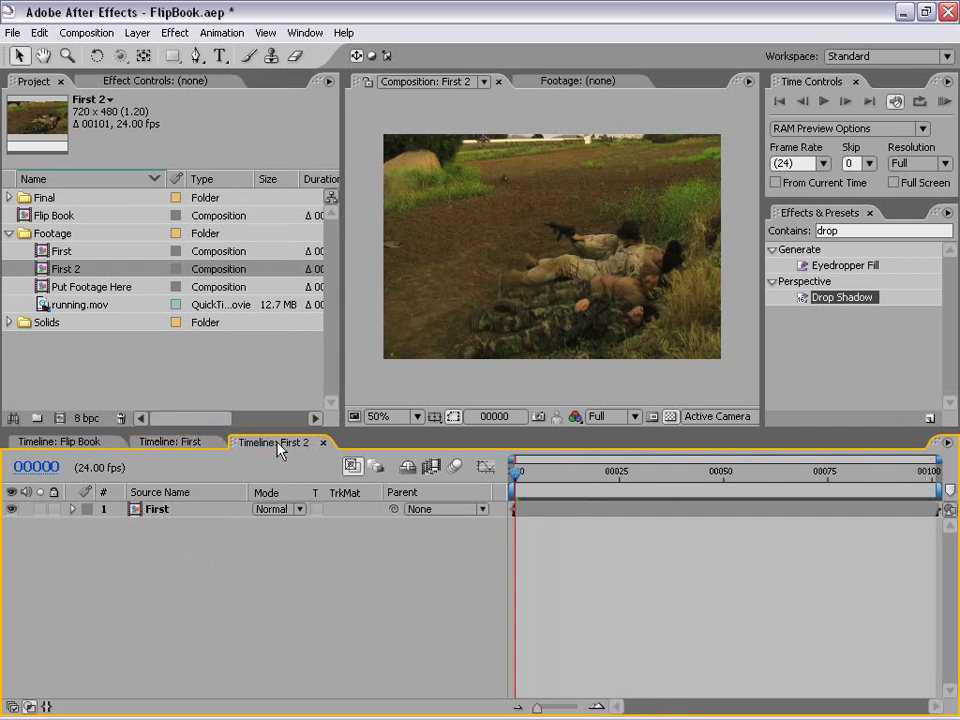
click(40, 34)
click(57, 158)
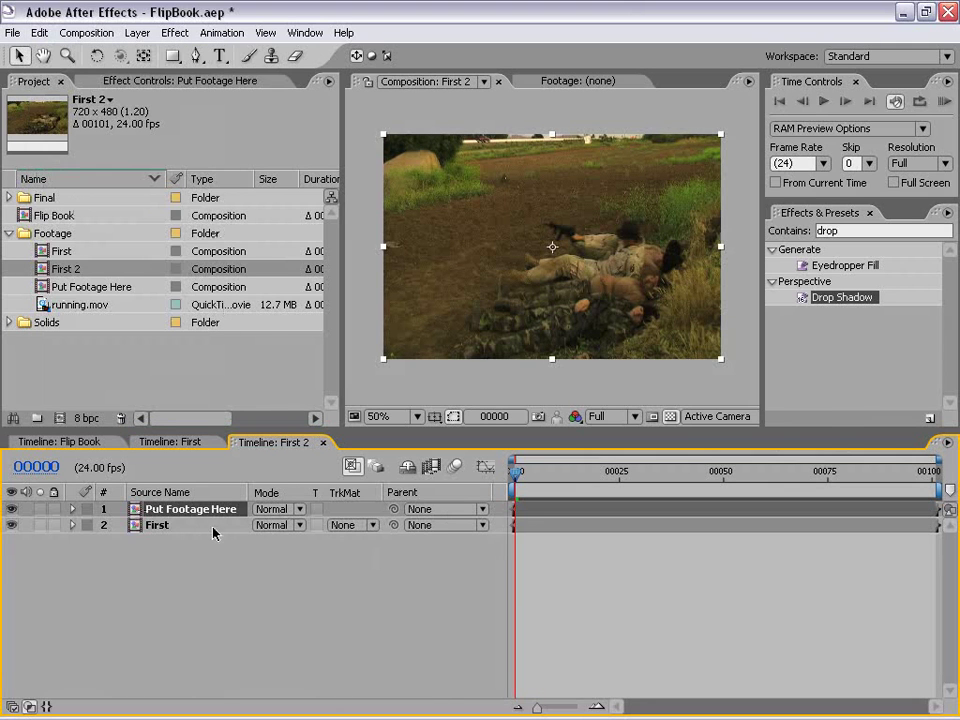
click(88, 510)
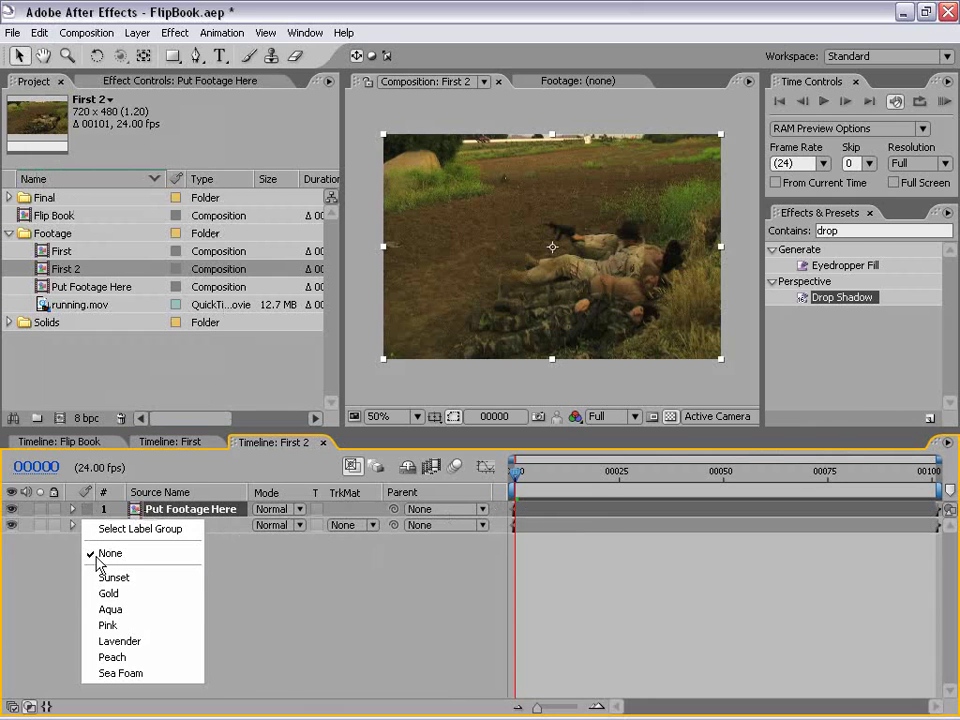
click(110, 593)
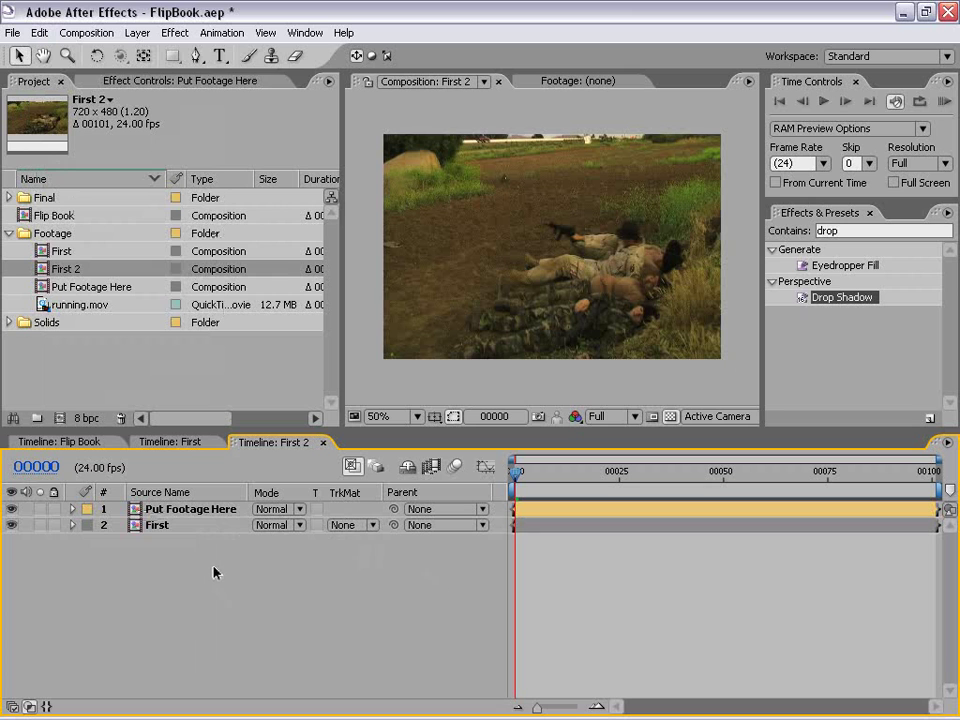
Shift the First layer in the First 2 composition one frame later so it starts at frame 1
click(178, 528)
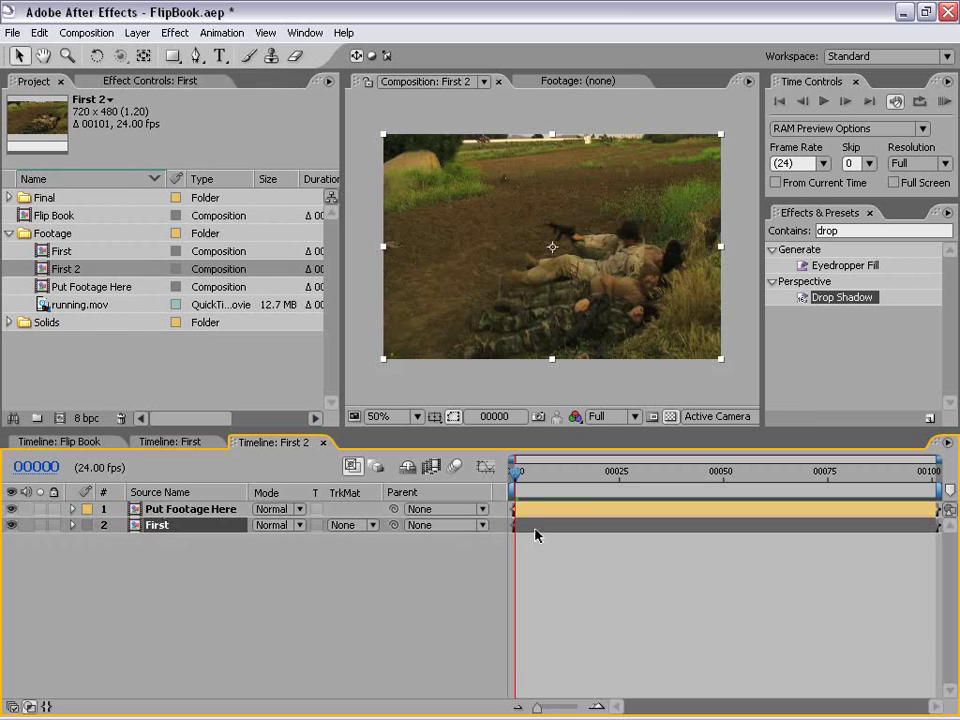
key(=)
key(=)
key(=)
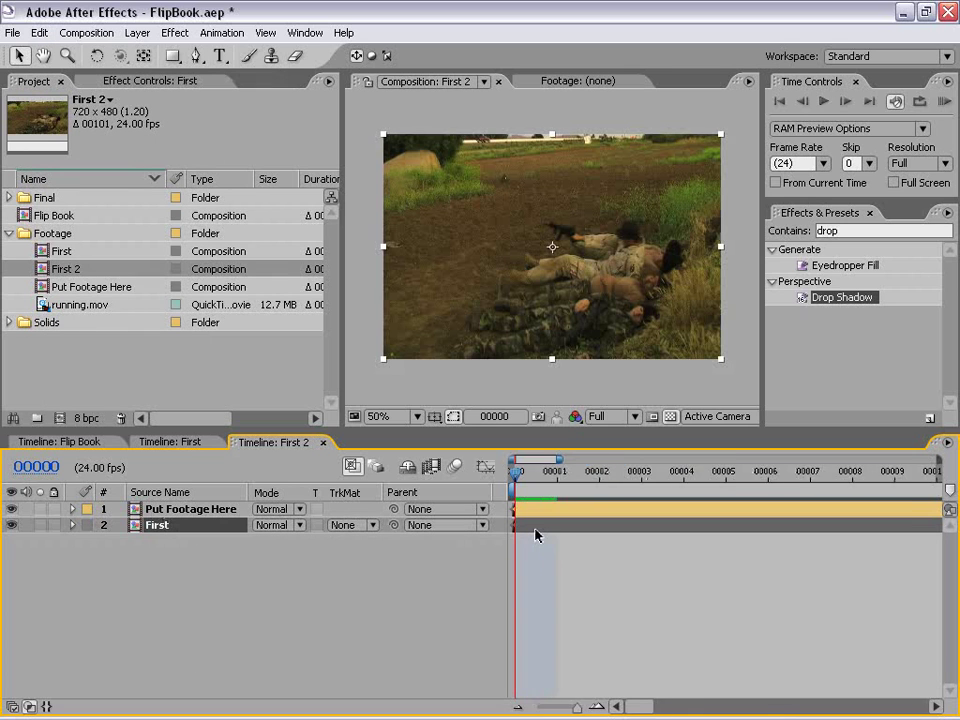
drag(535, 535, 565, 532)
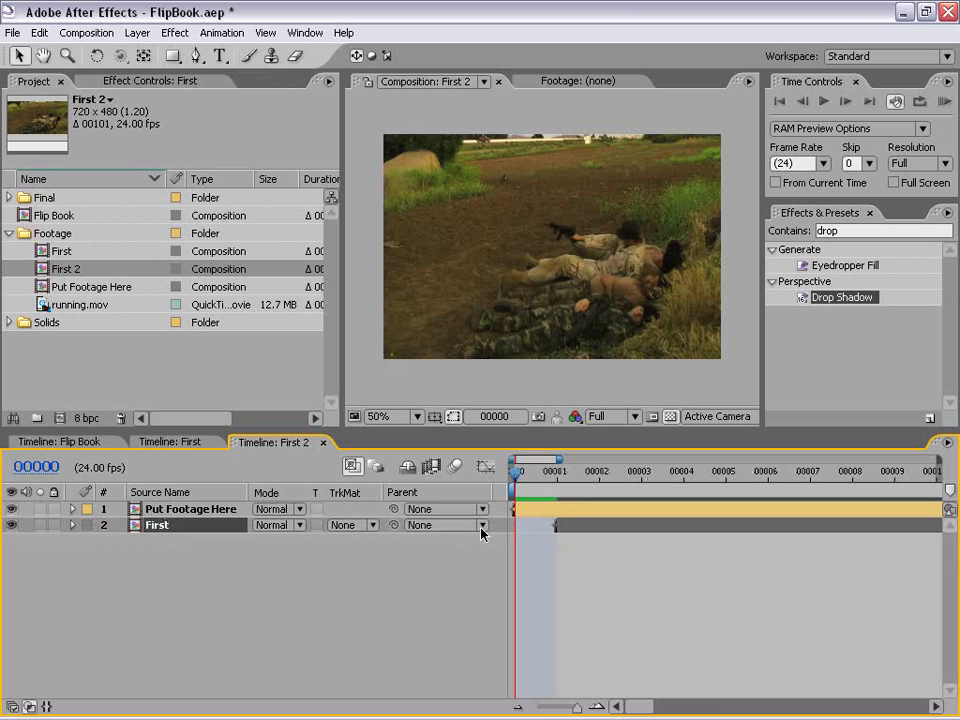
Place the Put Footage Here layer beneath the First layer in First 2
click(141, 511)
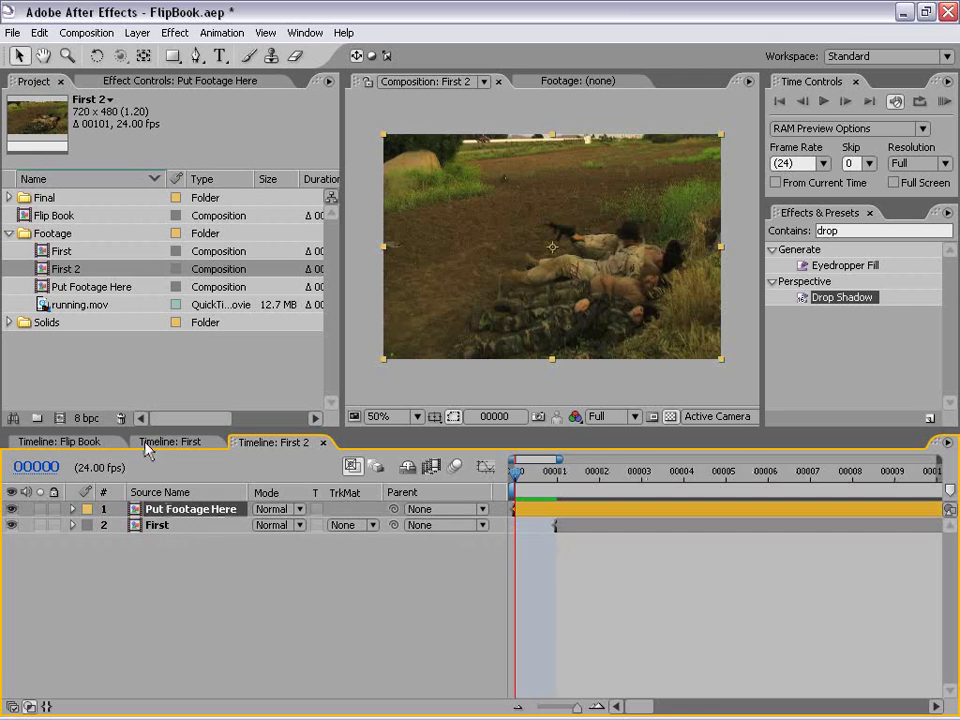
click(148, 443)
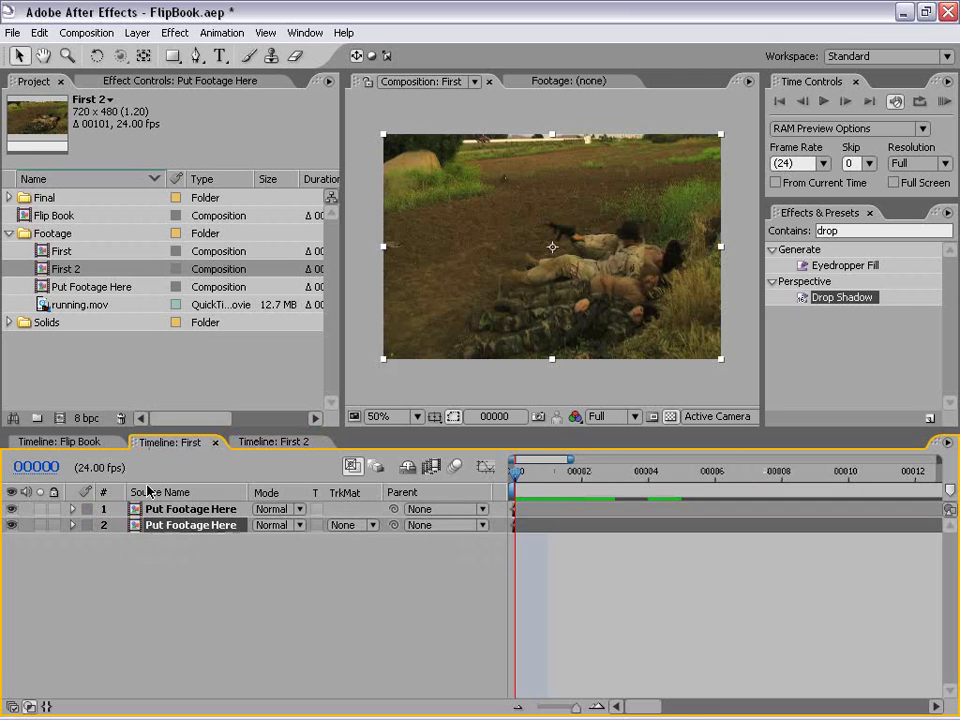
click(262, 442)
drag(157, 513, 157, 532)
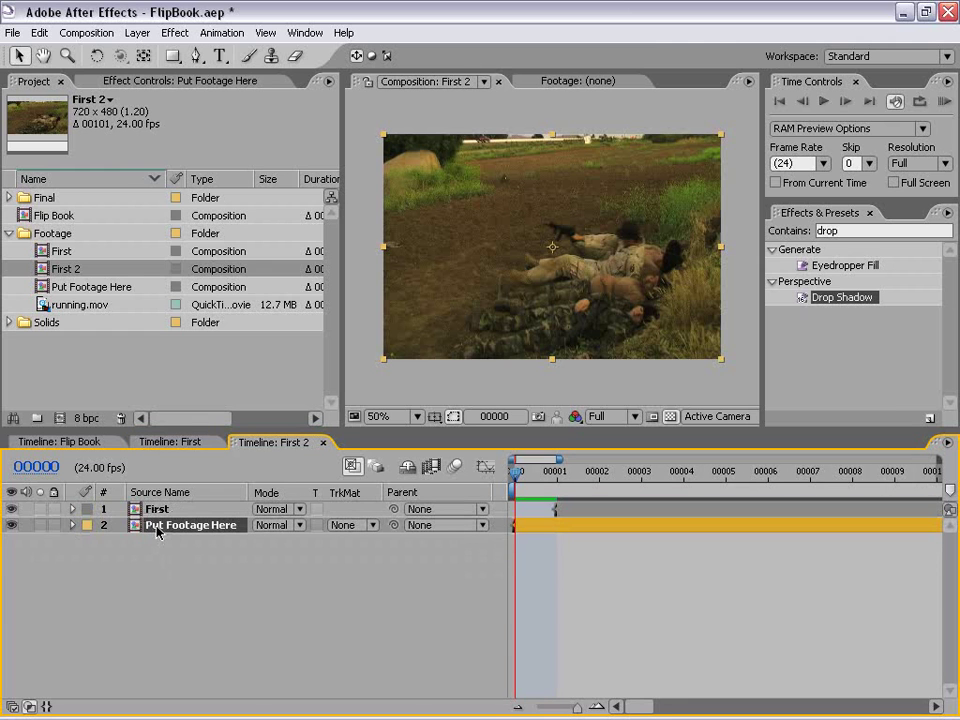
Collapse and disable CC Page Turn, Directional Blur and Drop Shadow on the Put Footage Here layer in First 2
click(112, 80)
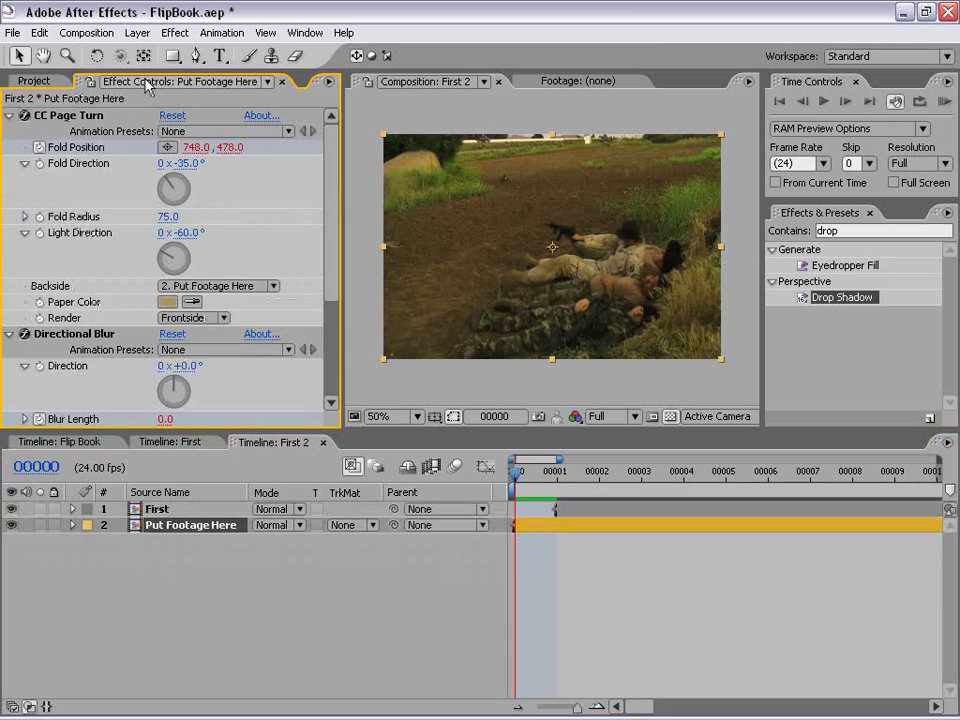
click(9, 115)
click(9, 131)
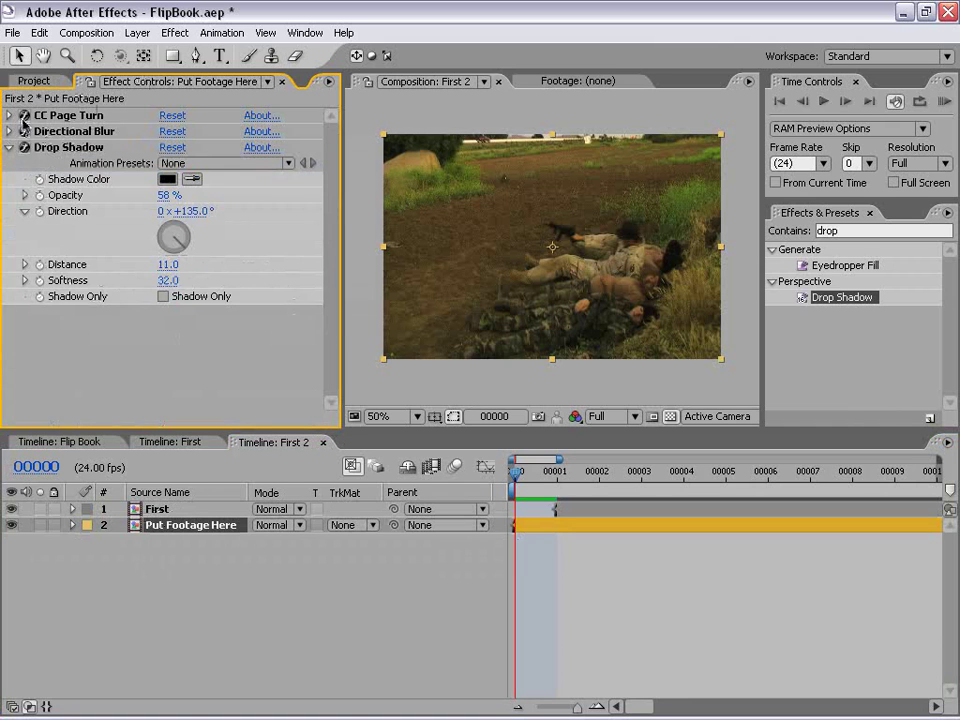
click(9, 147)
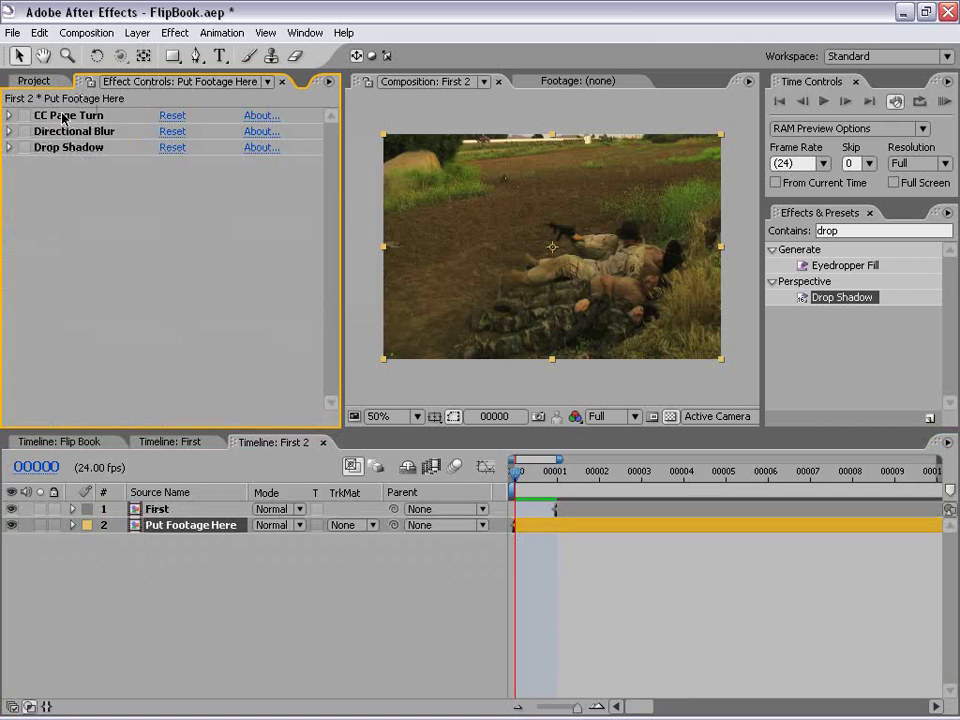
click(649, 628)
Compare the First layer with the footage beneath it by toggling its visibility at several early frames, and return to frame 1
click(556, 476)
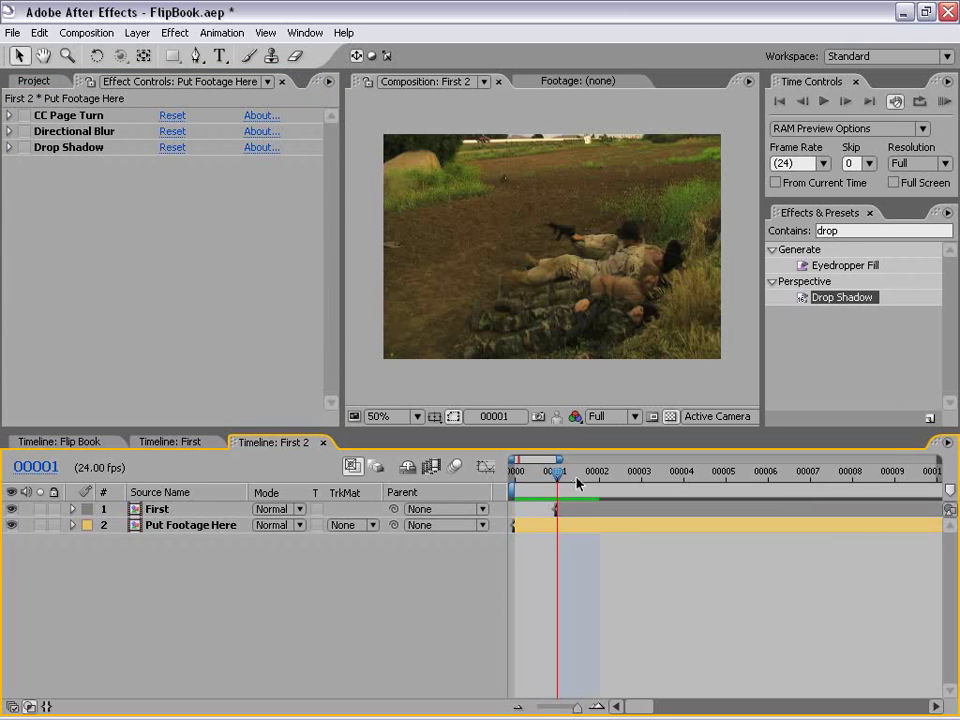
click(560, 509)
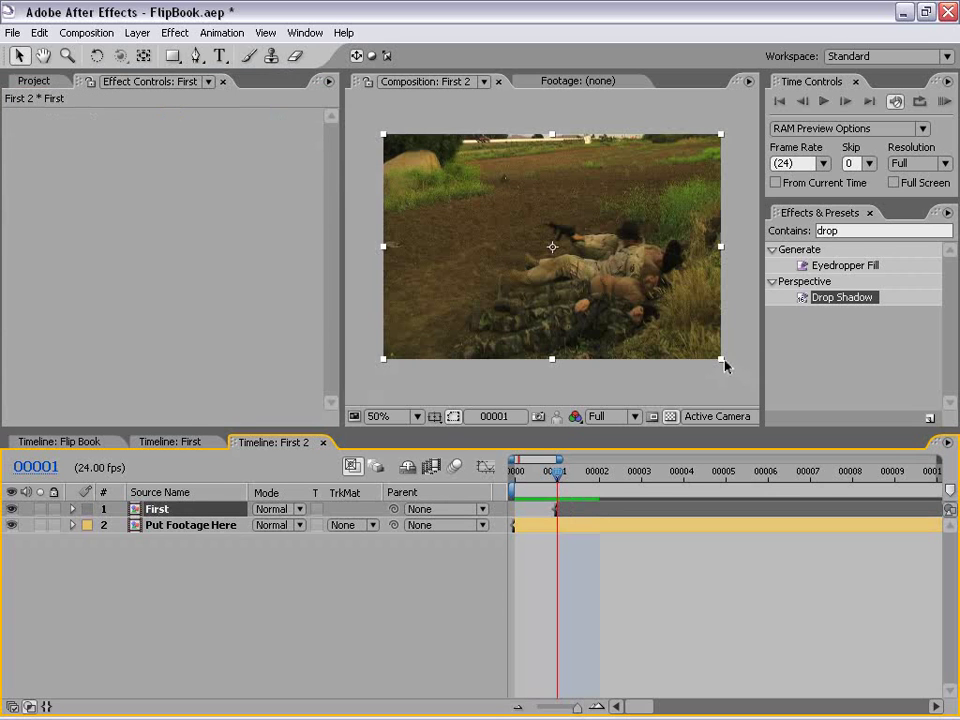
click(11, 509)
click(11, 510)
click(13, 511)
click(13, 512)
key(space)
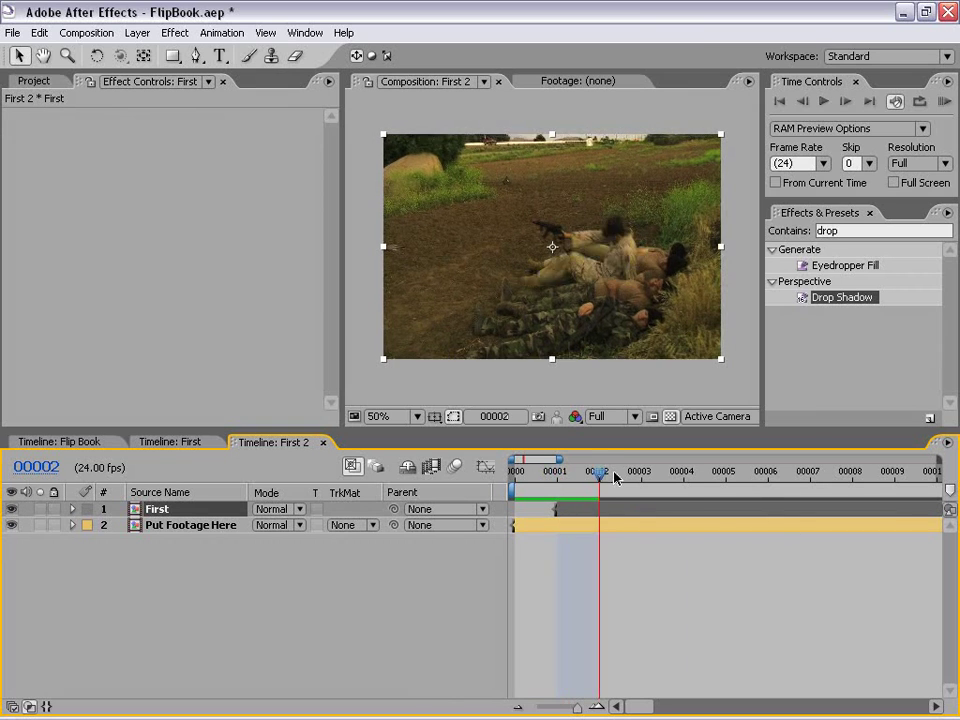
click(12, 511)
click(12, 512)
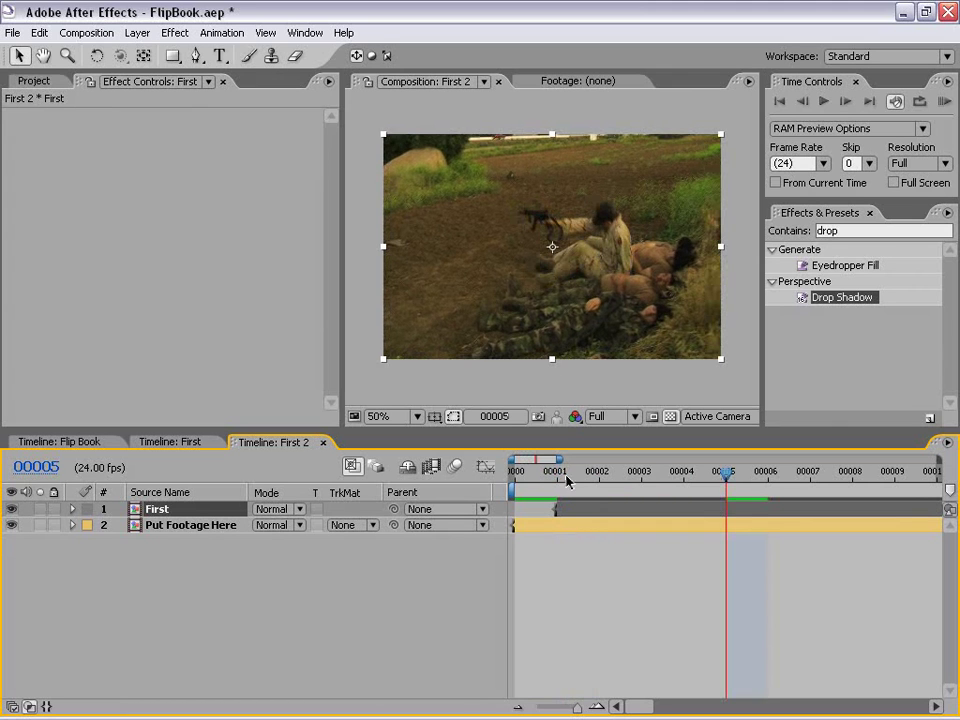
click(560, 477)
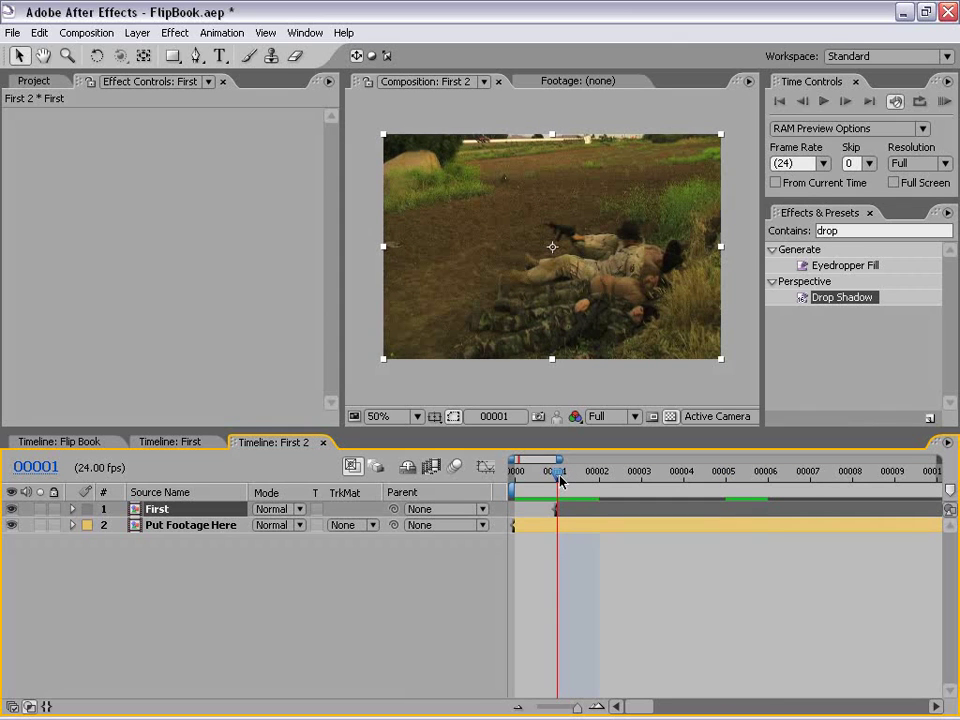
Apply the Posterize Time effect to the Put Footage Here layer in First 2
click(648, 573)
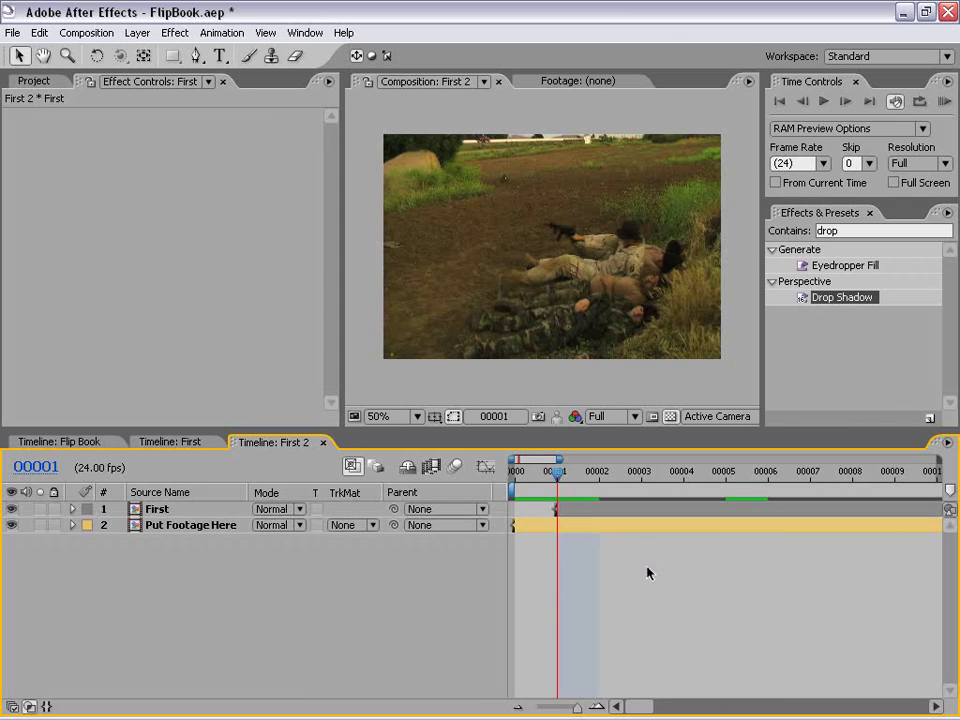
click(200, 526)
click(782, 243)
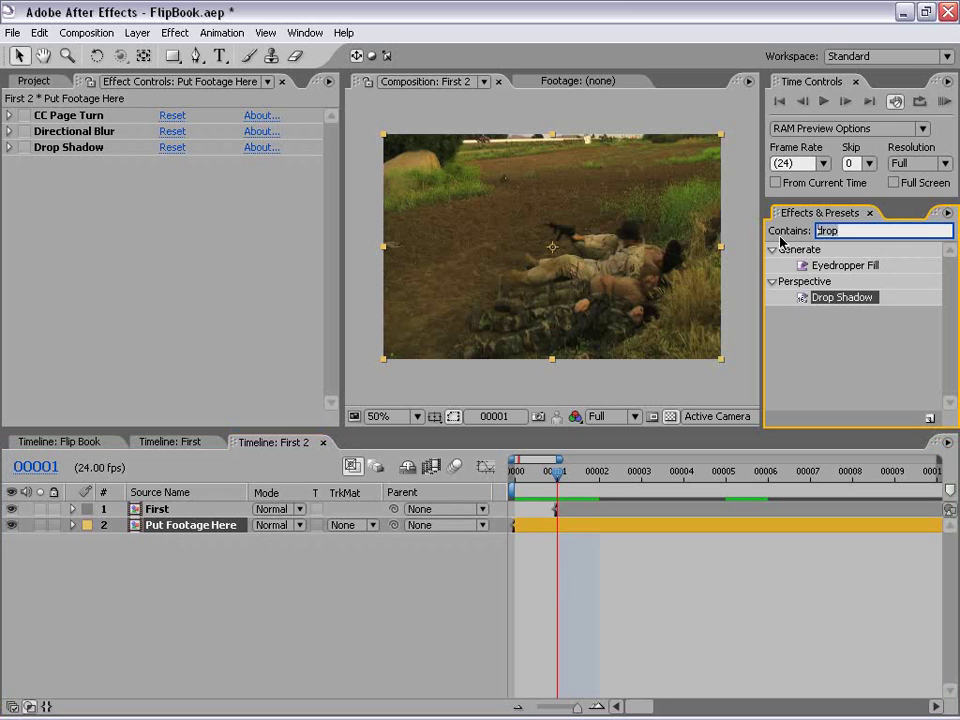
click(808, 235)
text(poste)
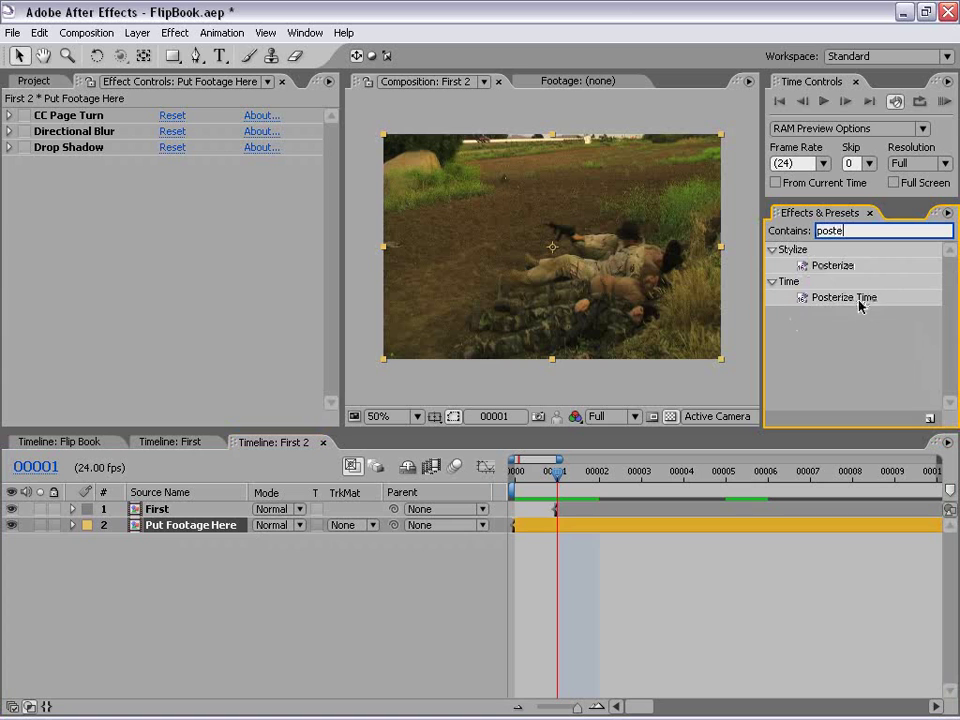
drag(861, 300, 565, 528)
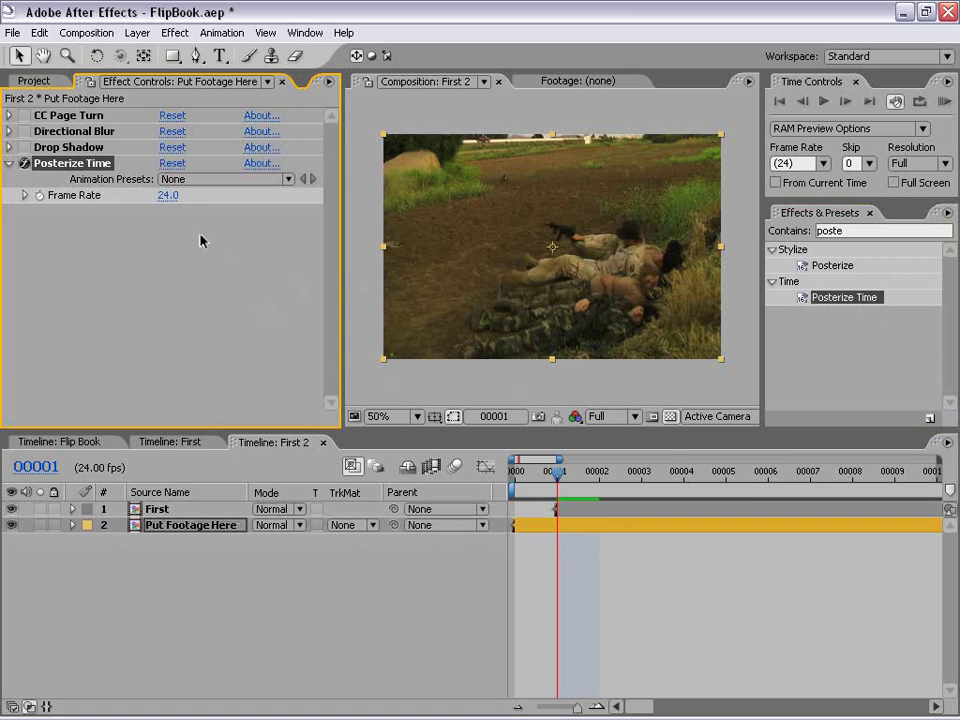
click(675, 621)
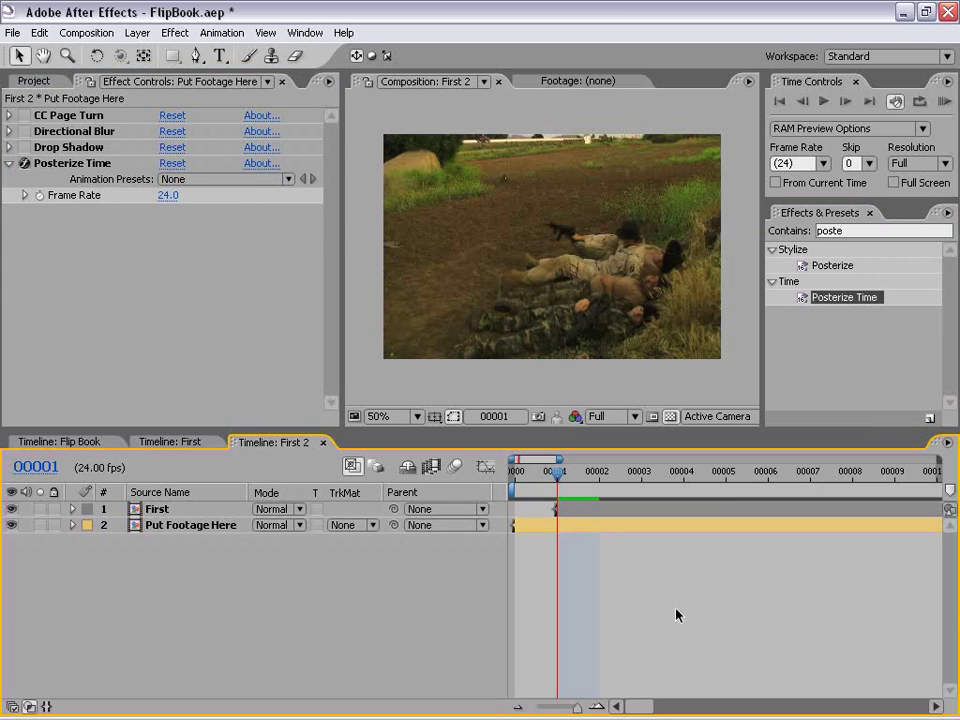
click(131, 209)
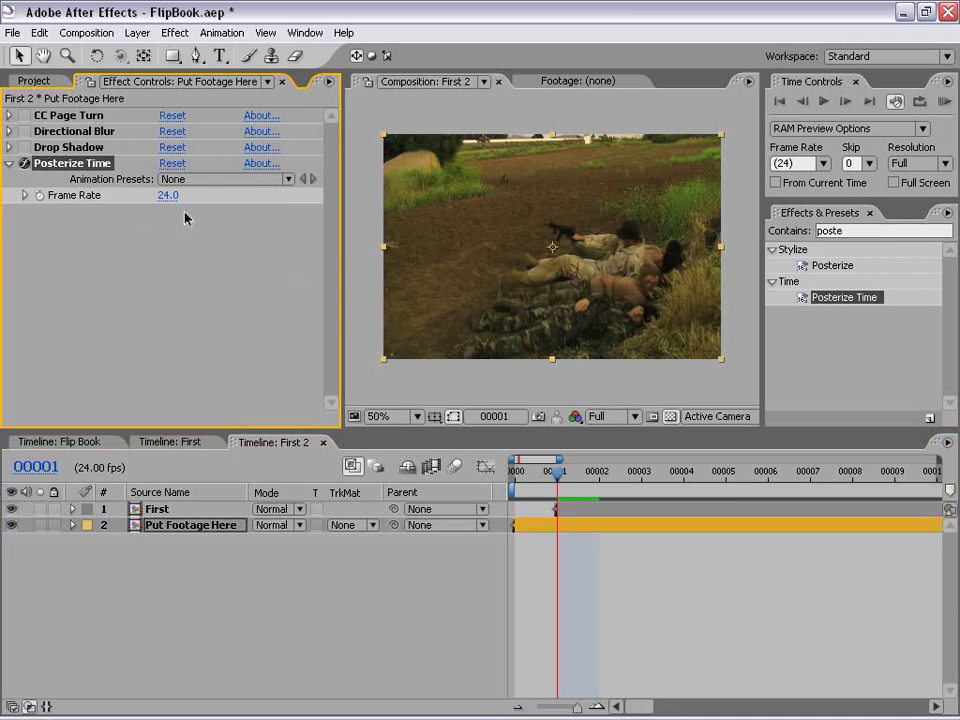
click(592, 598)
Rename the First 2 composition in the project as Second
click(34, 81)
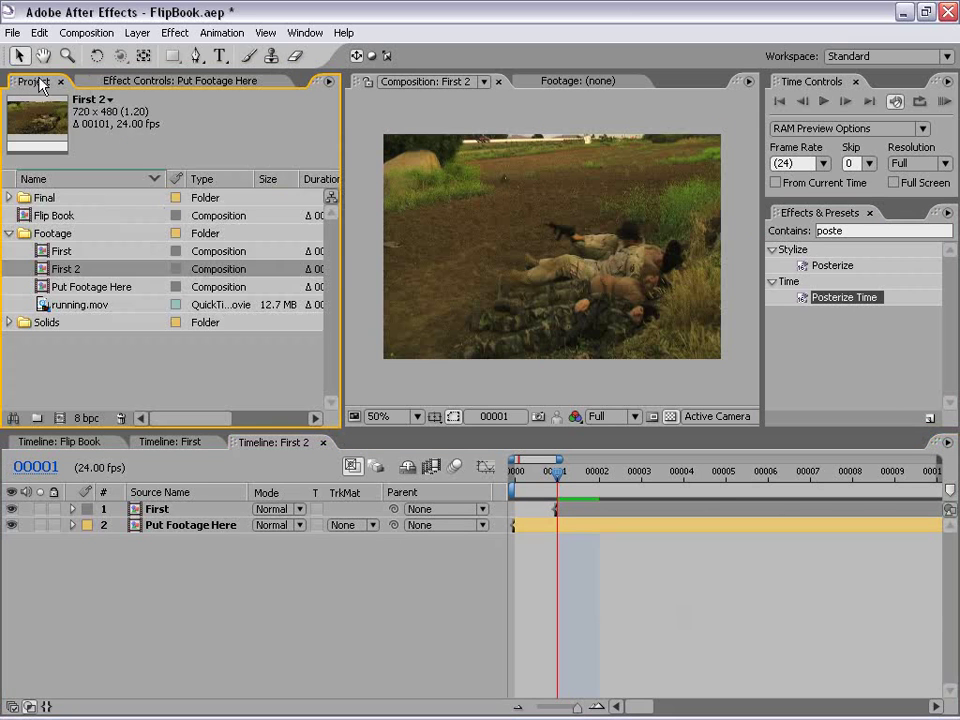
click(87, 333)
click(61, 268)
key(Return)
text(Secon)
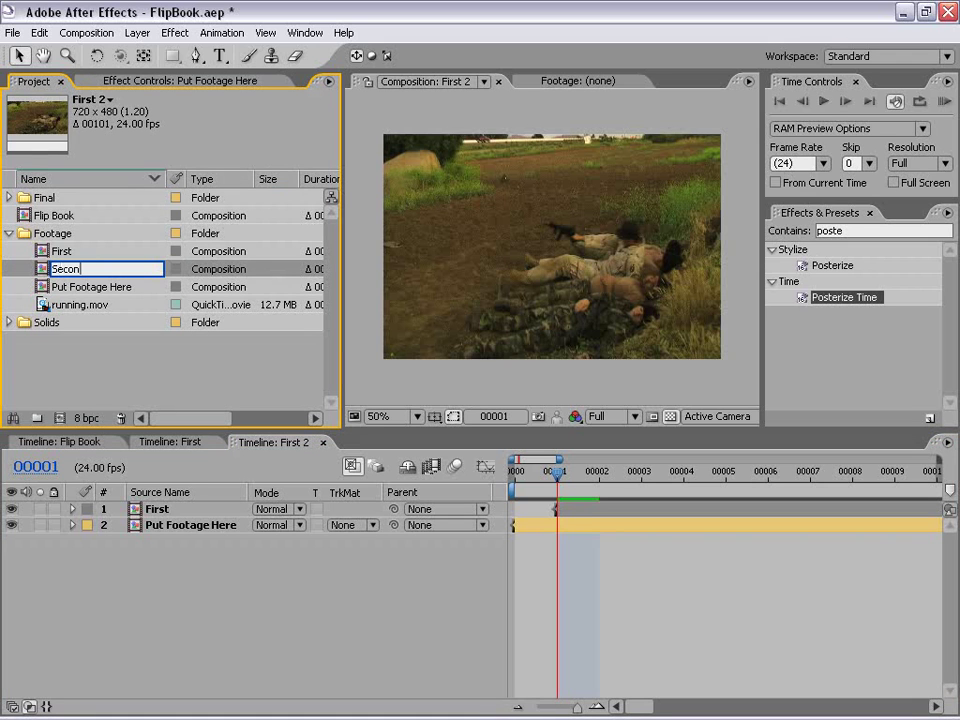
text(d)
key(Return)
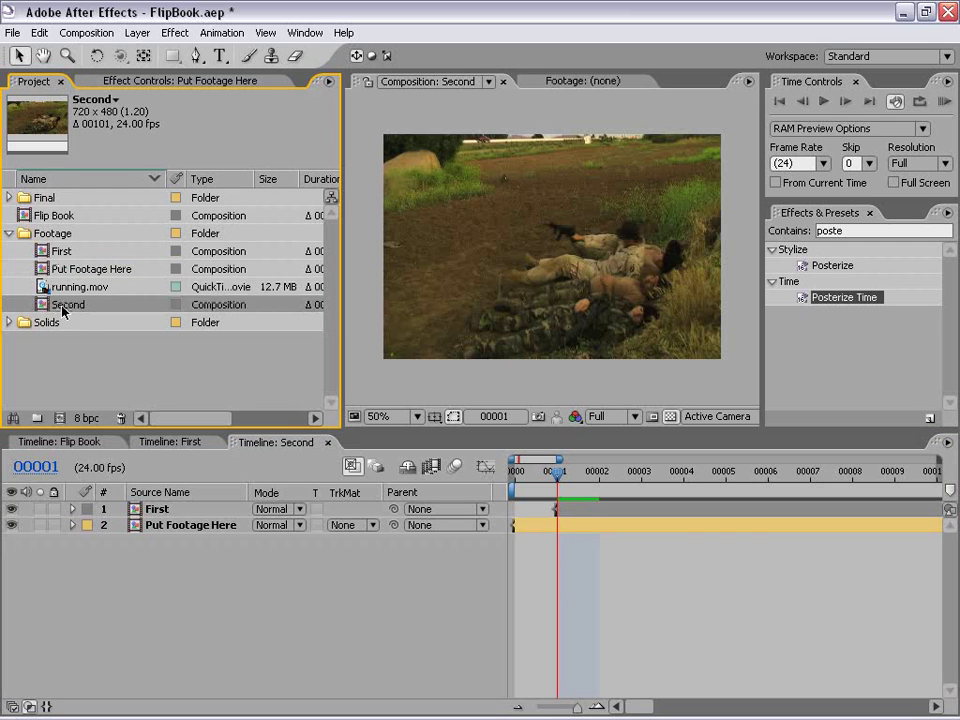
click(666, 616)
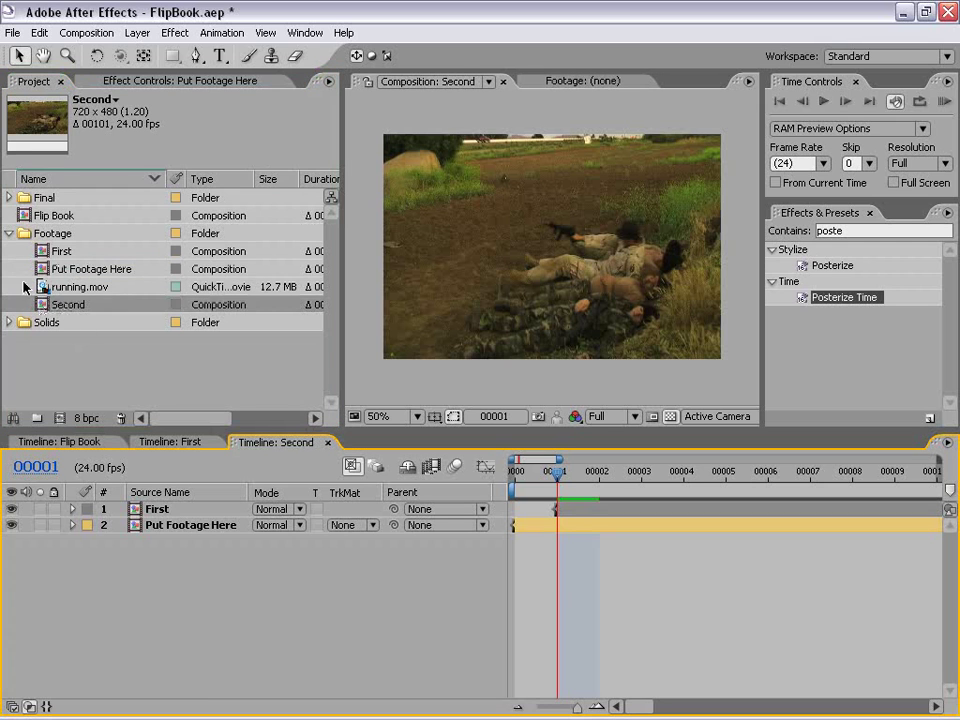
Create a new composition from Second and enable time remapping on its Second layer
drag(45, 305, 62, 420)
click(596, 557)
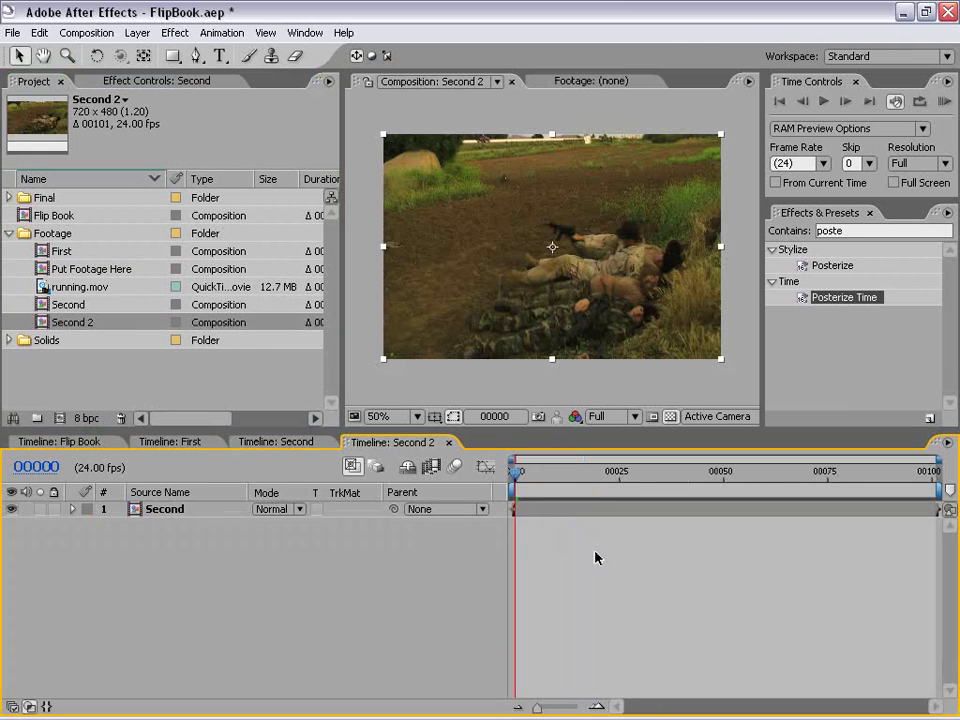
click(549, 512)
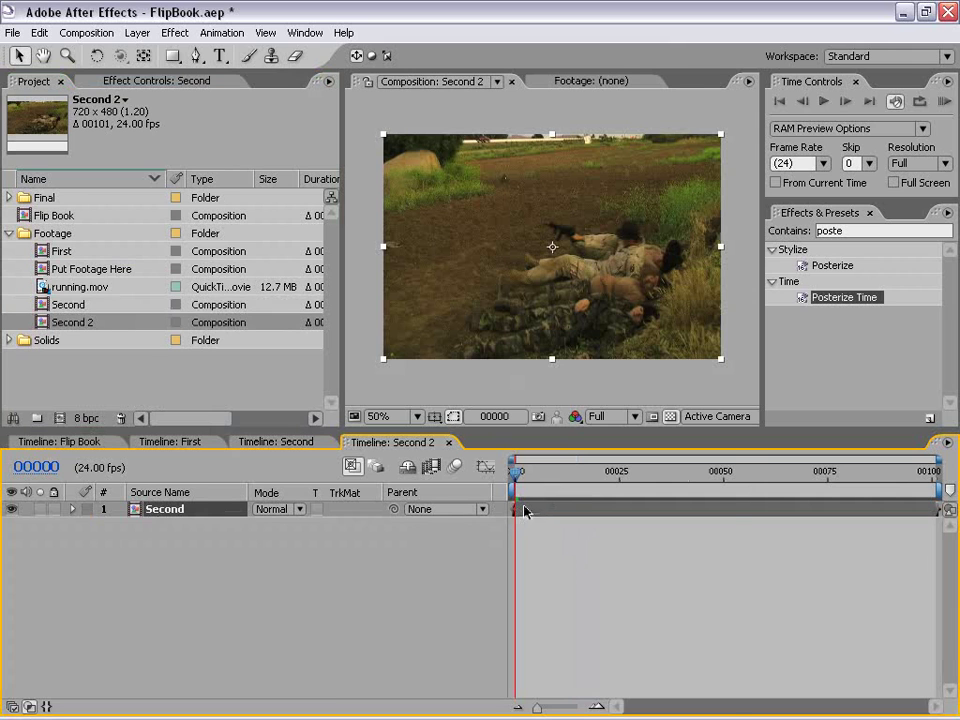
right_click(522, 510)
mouse_move(552, 412)
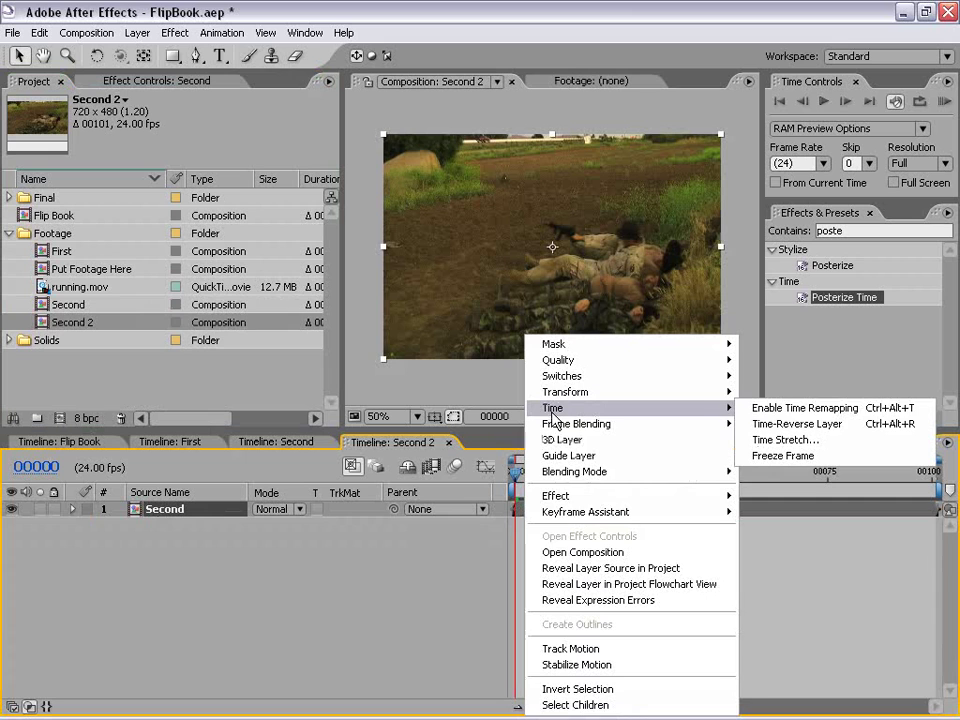
click(808, 408)
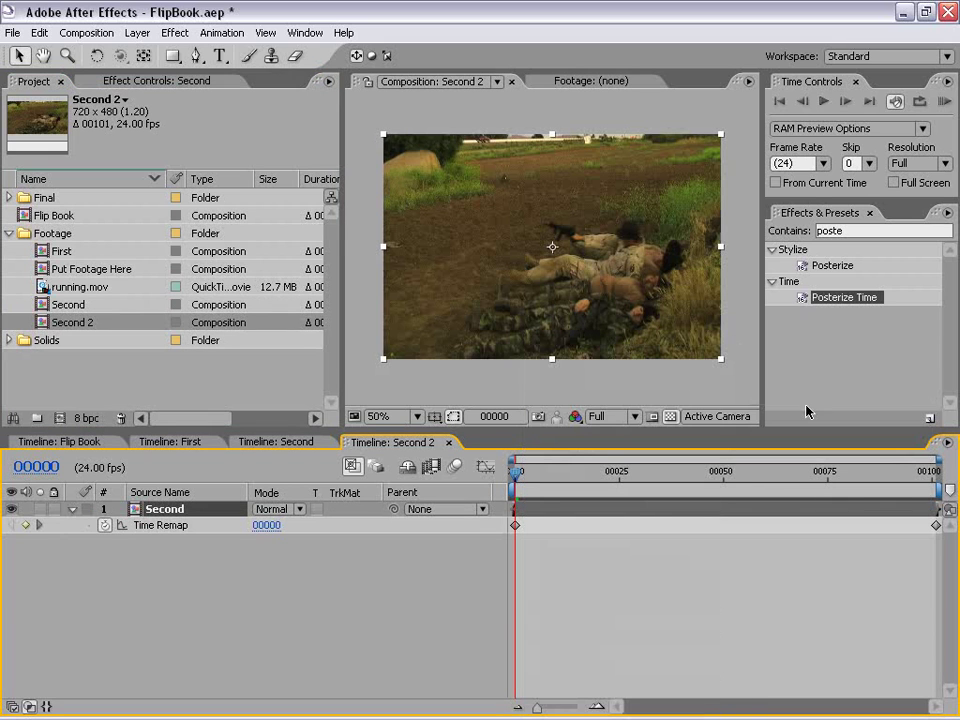
Add a Time Remap keyframe on the Second layer at frame 16 and step back to frame 14
drag(517, 480, 581, 480)
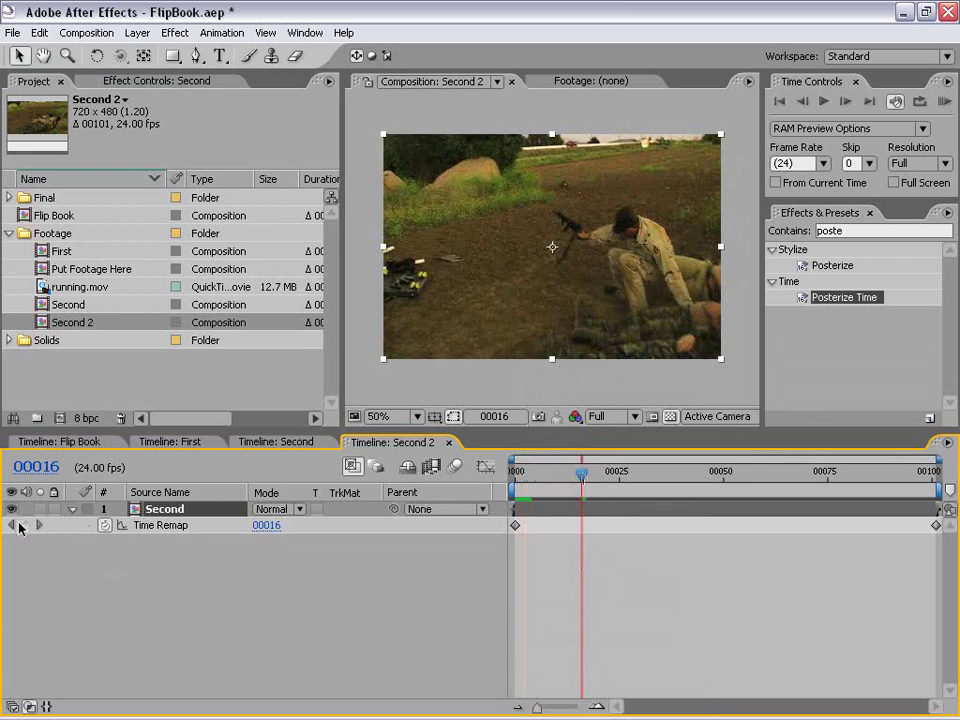
click(25, 525)
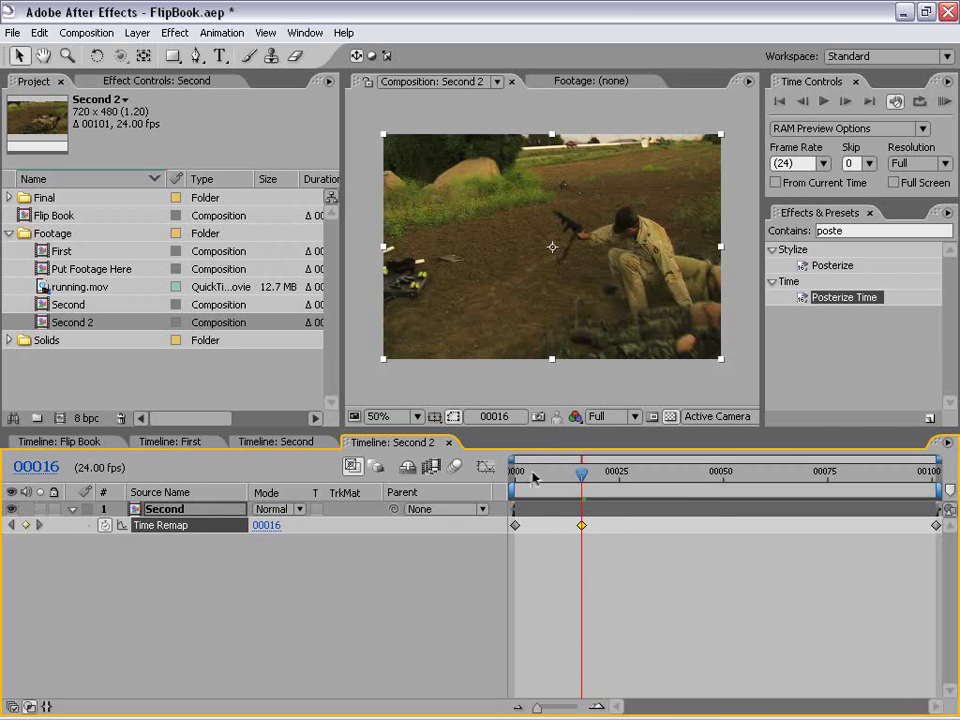
click(588, 549)
key(Page_Up)
key(Page_Up)
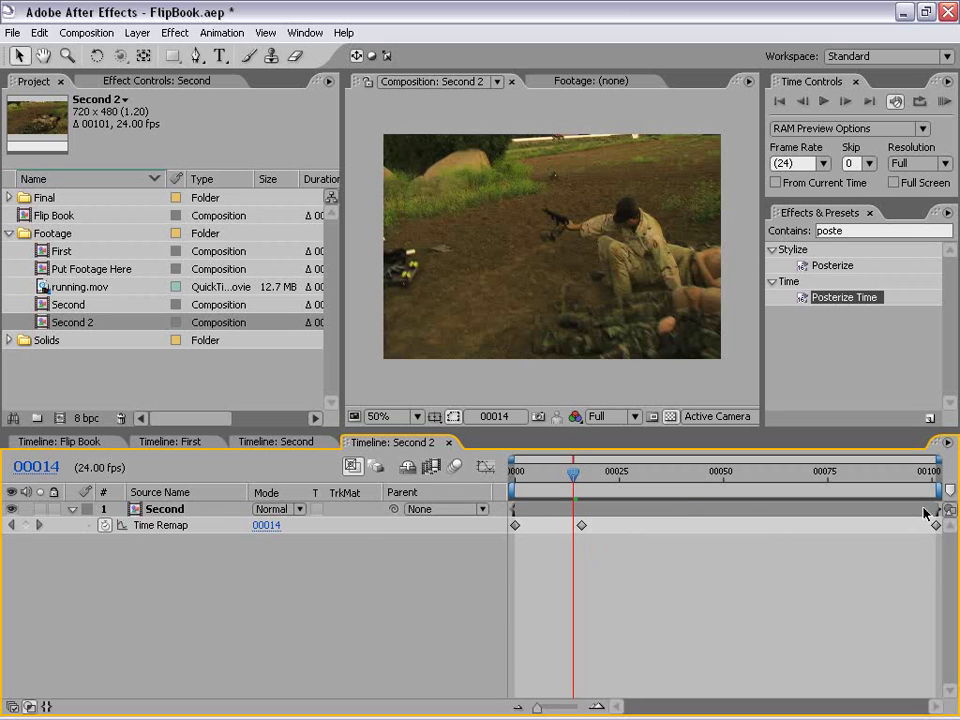
Set the Second 2 composition's duration to 202 frames and extend the Second layer to its end
click(112, 33)
click(116, 77)
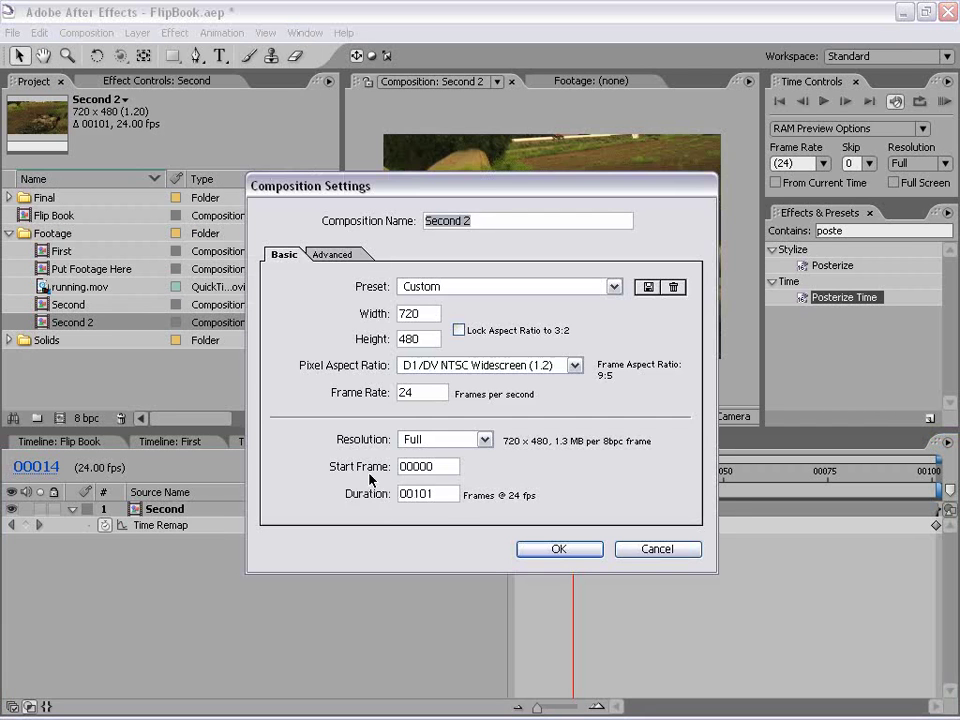
drag(448, 494, 421, 494)
text(202)
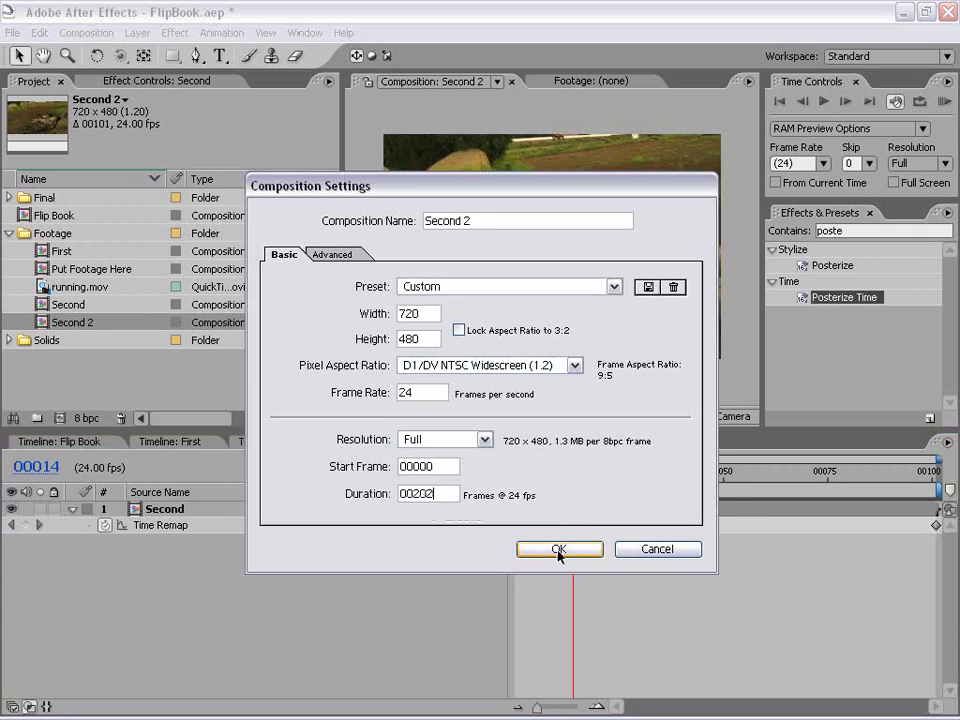
click(557, 549)
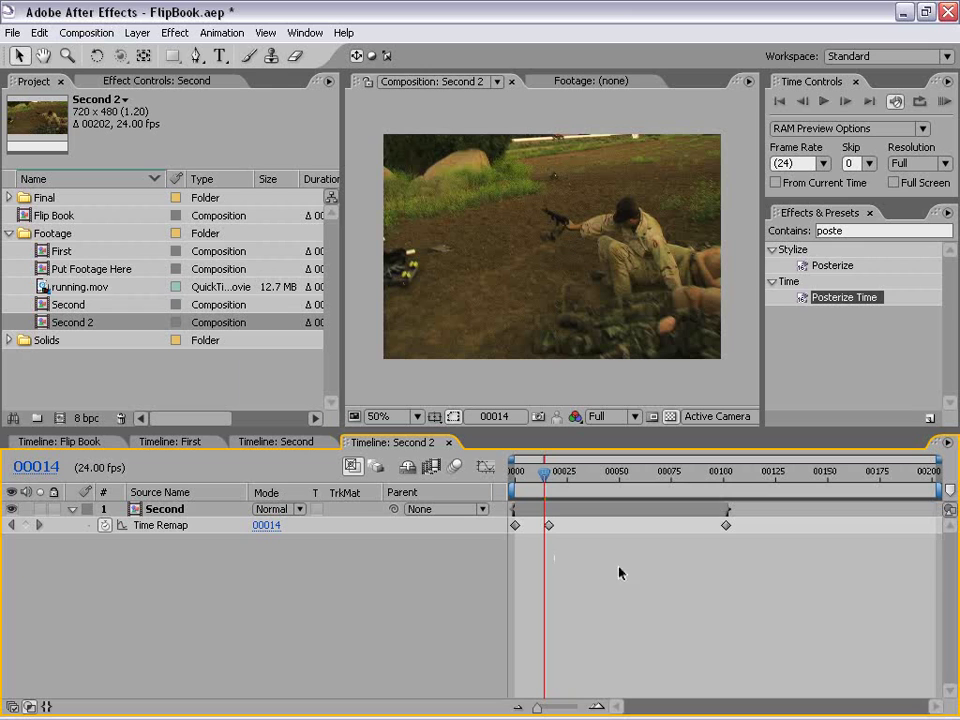
drag(727, 509, 933, 512)
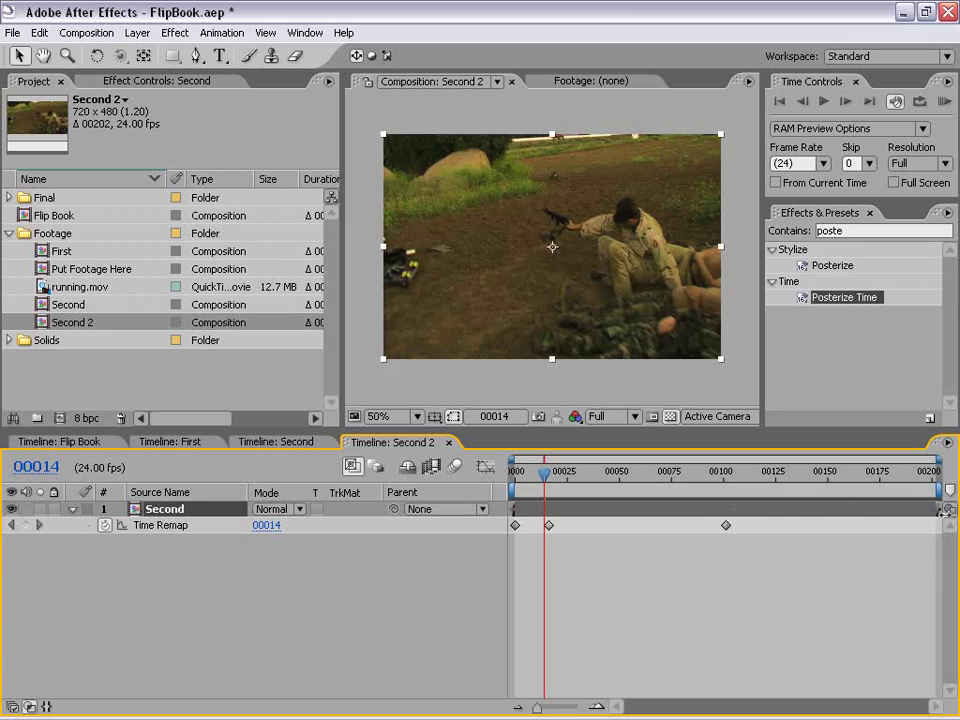
click(655, 571)
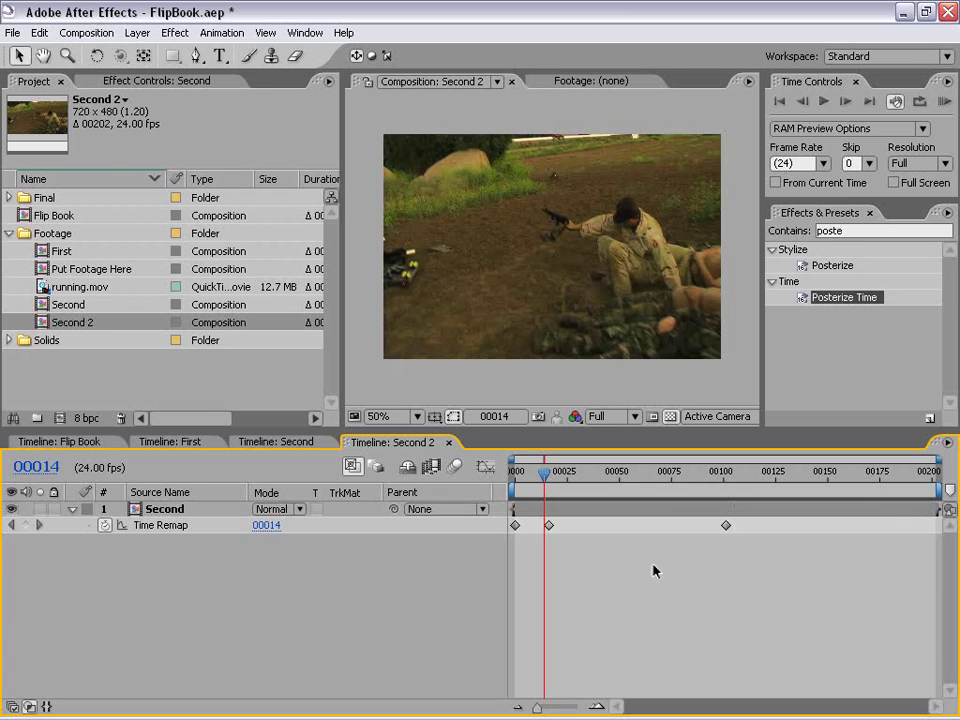
Try moving only the middle Time Remap keyframe to about frame 62, and undo that move
drag(521, 476, 527, 477)
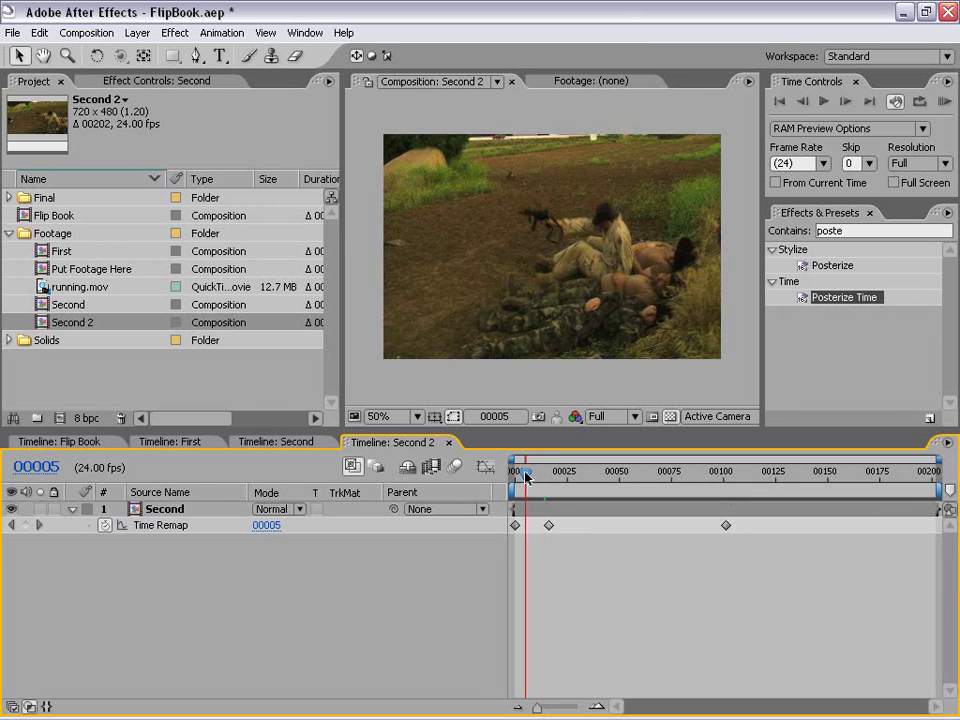
drag(548, 526, 645, 527)
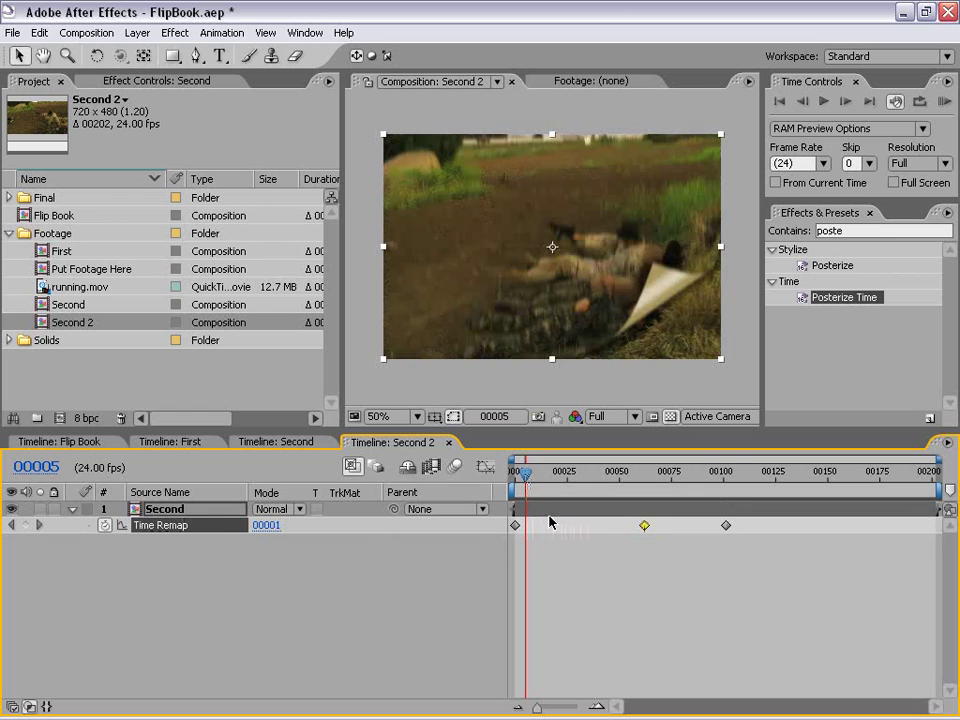
drag(525, 478, 559, 478)
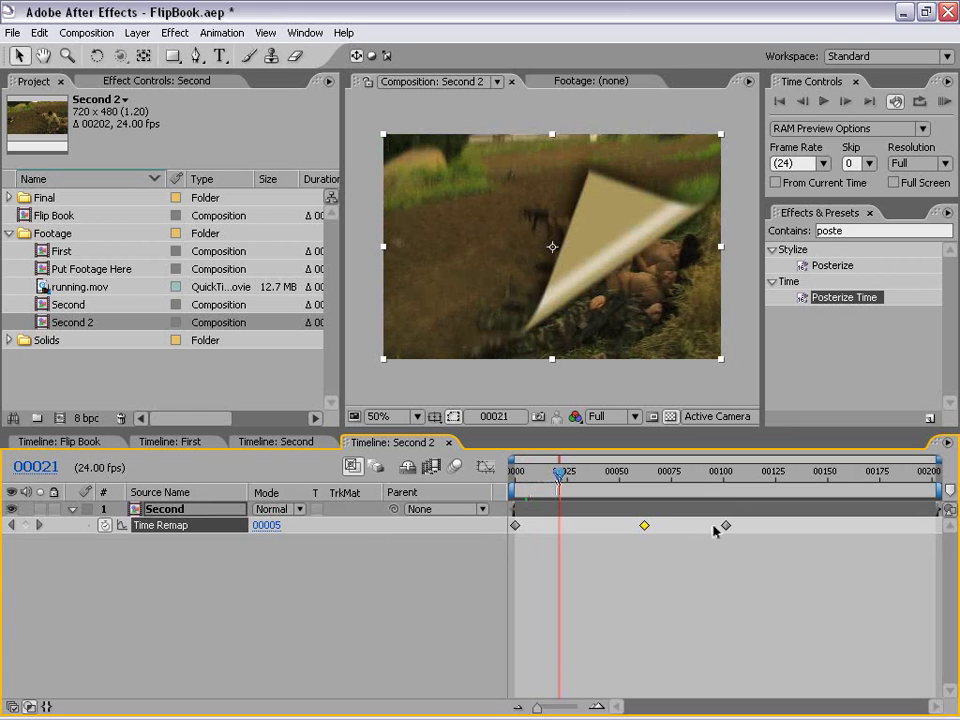
click(39, 33)
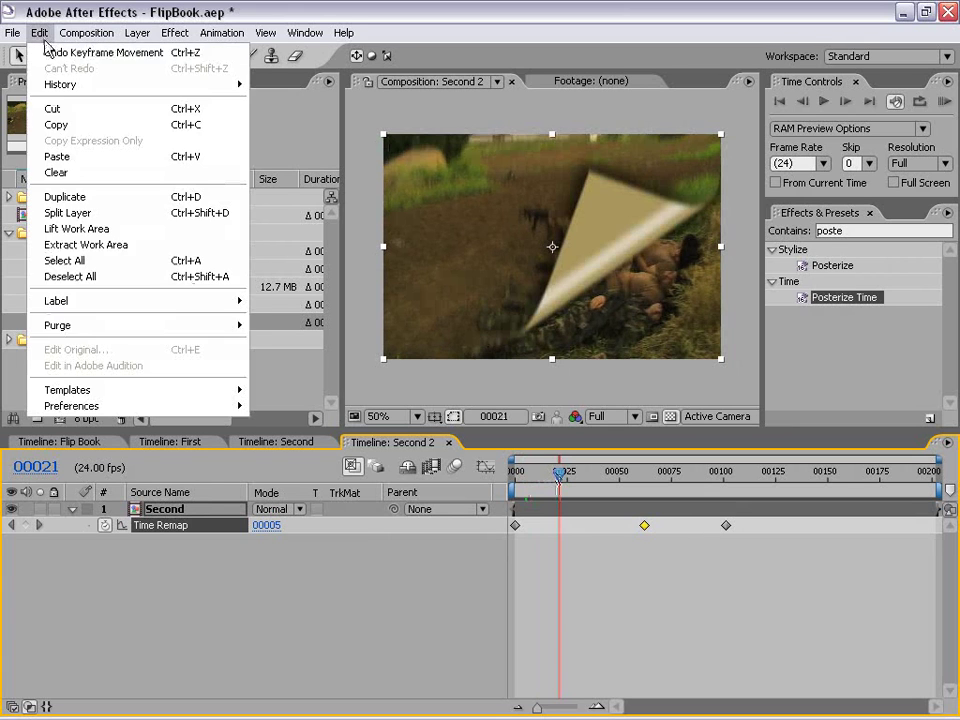
click(48, 56)
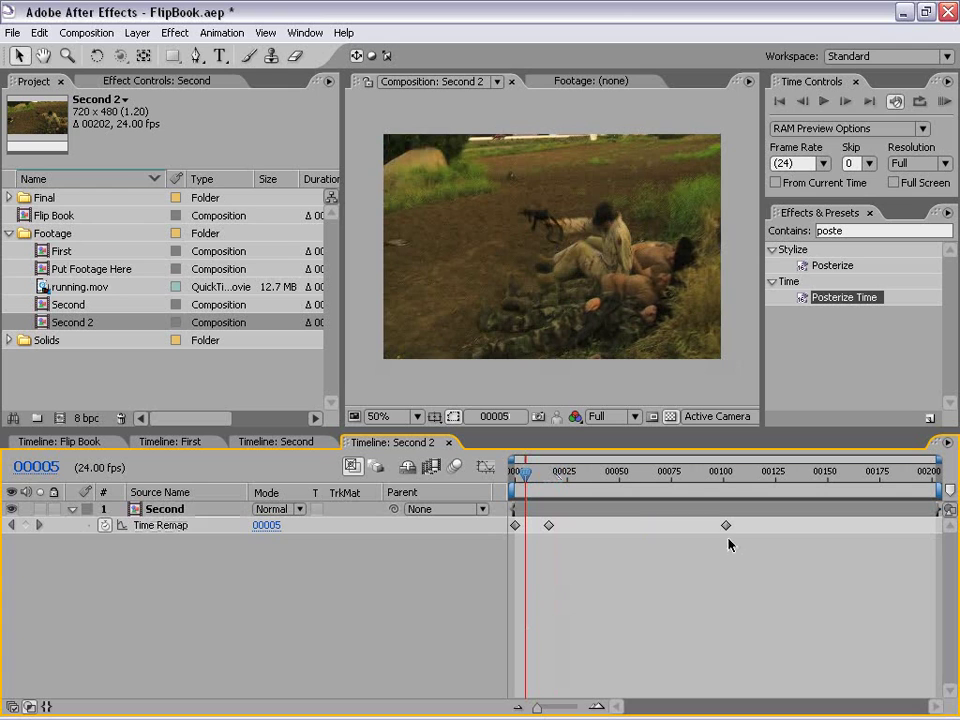
Shift the last two Time Remap keyframes later together, placing the middle one at about frame 62, and preview up to frame 15
drag(760, 545, 647, 525)
click(647, 553)
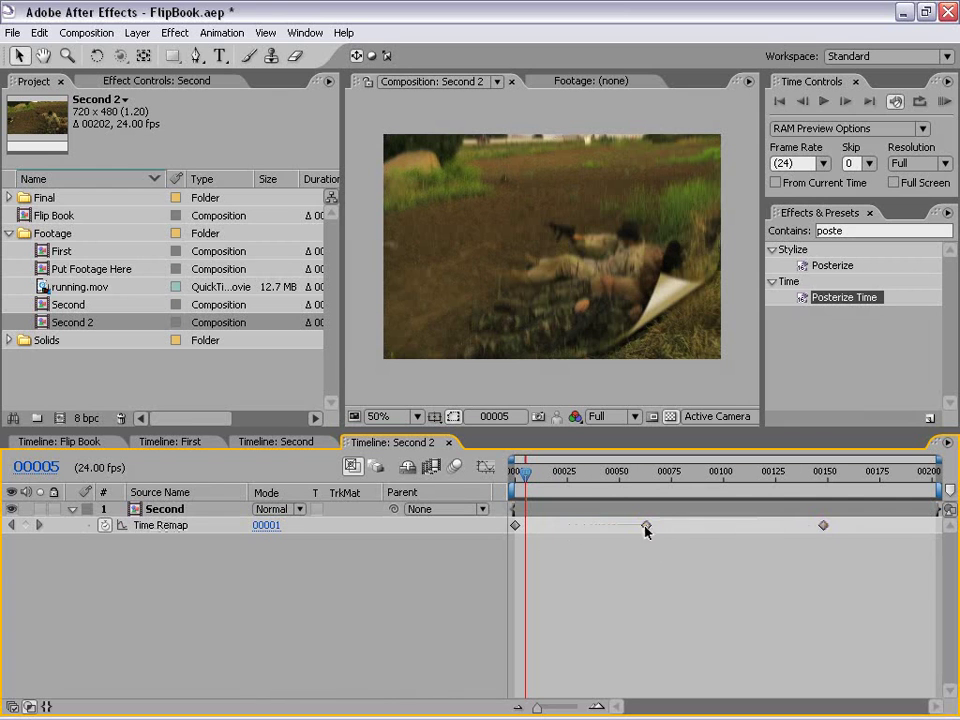
drag(526, 473, 548, 480)
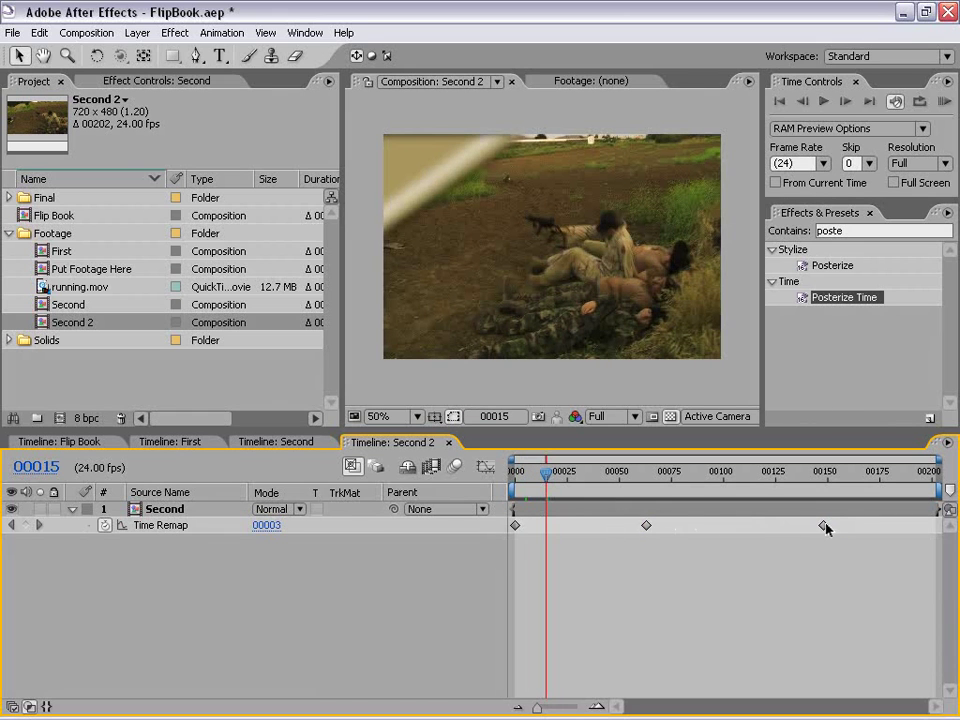
Apply Easy Ease In to the middle Time Remap keyframe on the Second layer
click(646, 525)
right_click(646, 525)
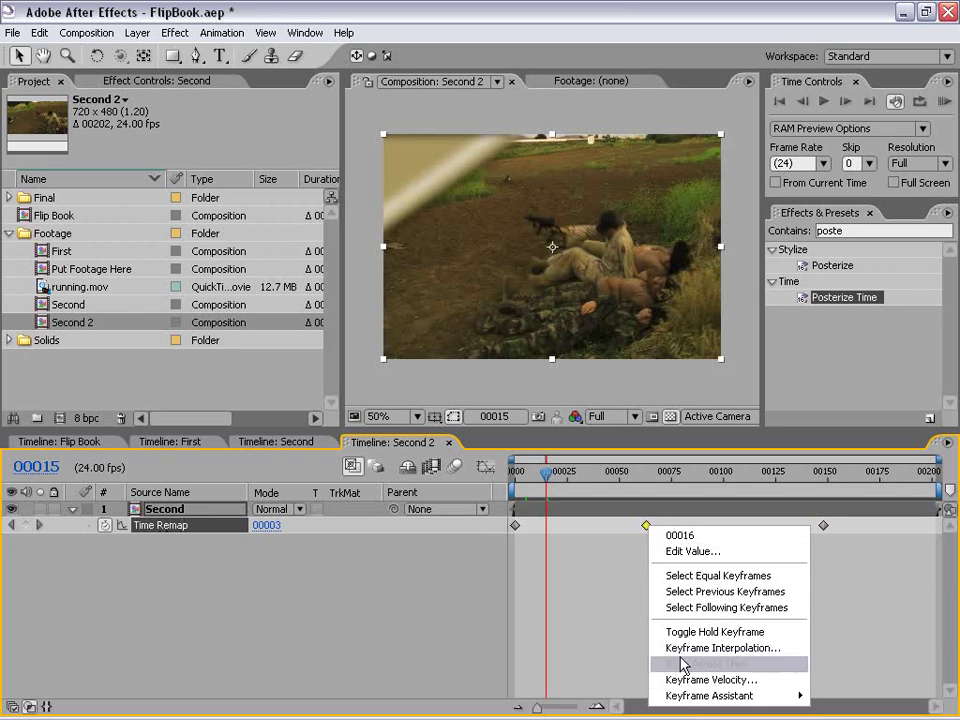
mouse_move(678, 698)
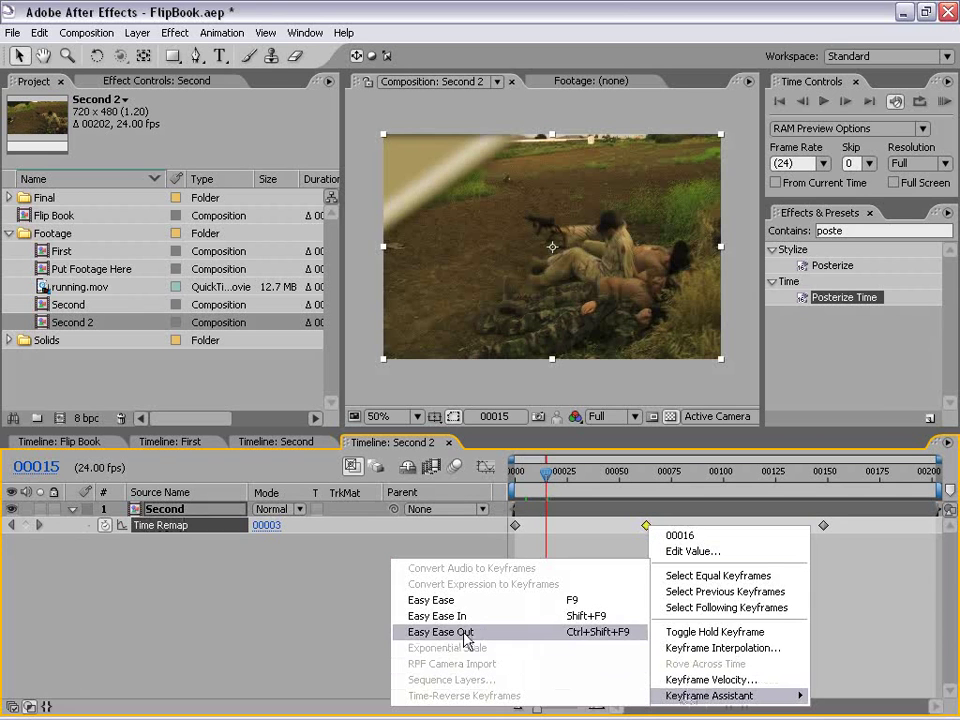
click(646, 578)
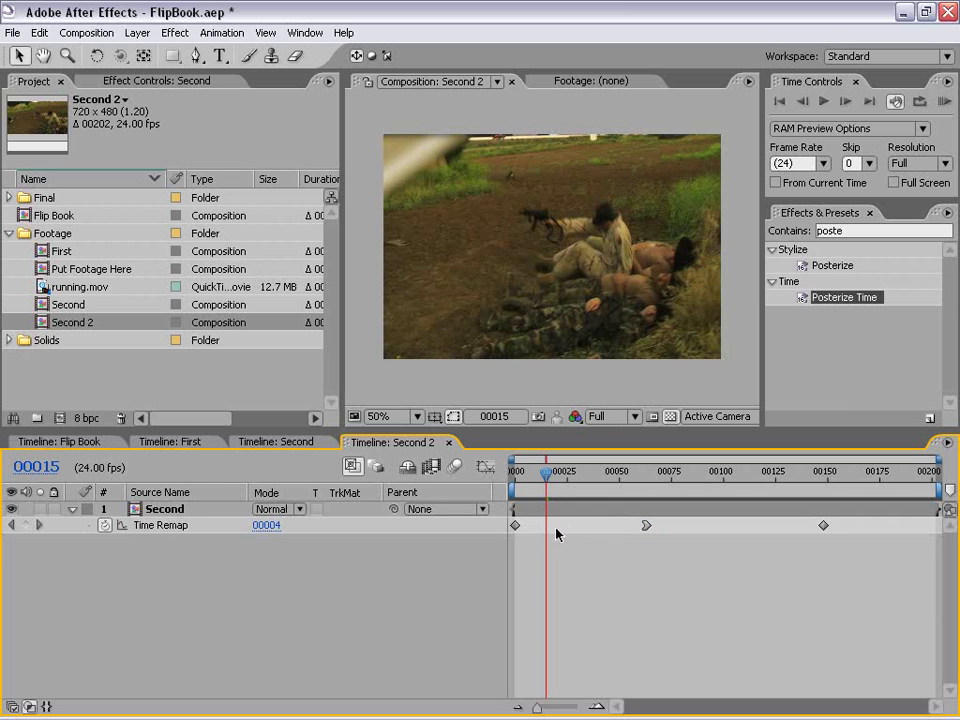
Show the Second layer's Time Remap curve in the Graph Editor and enlarge the timeline area
ctrl+alt+click(646, 525)
click(176, 527)
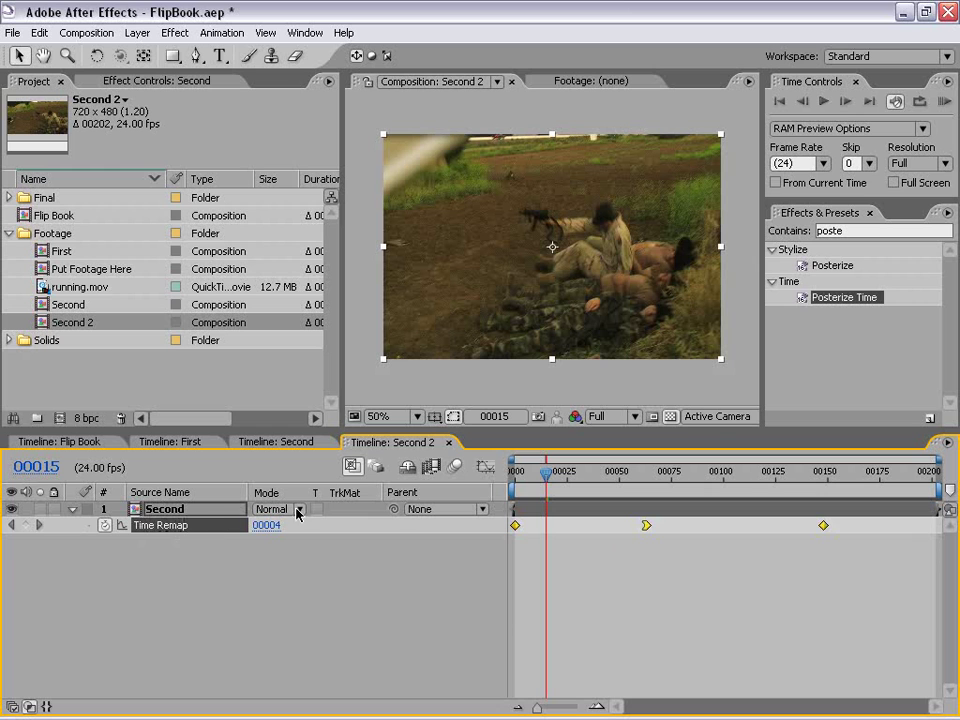
click(487, 467)
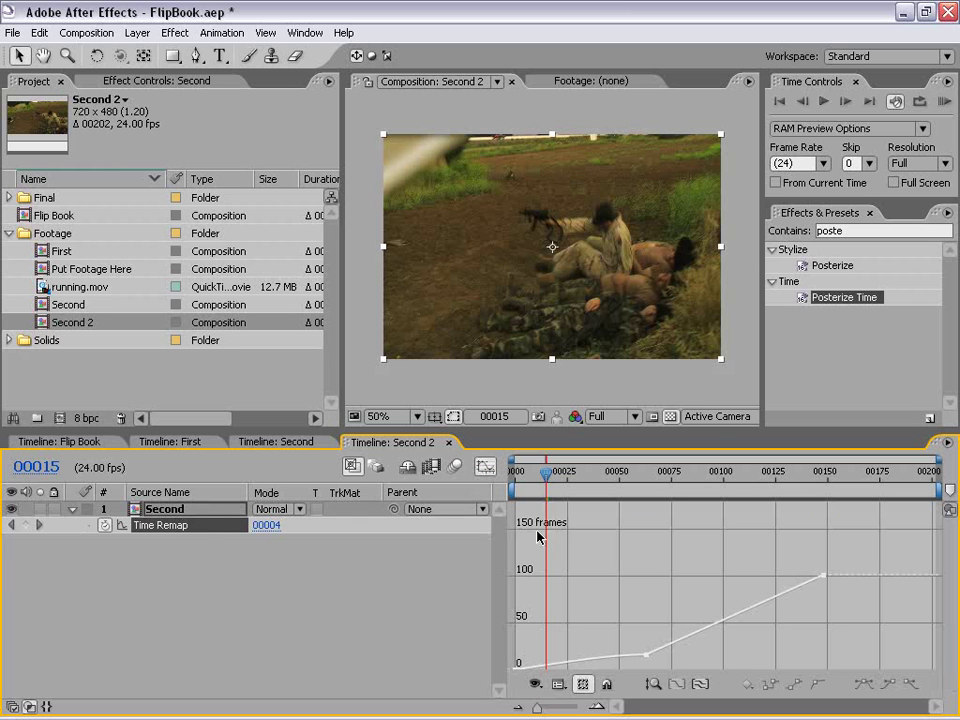
drag(617, 427, 617, 367)
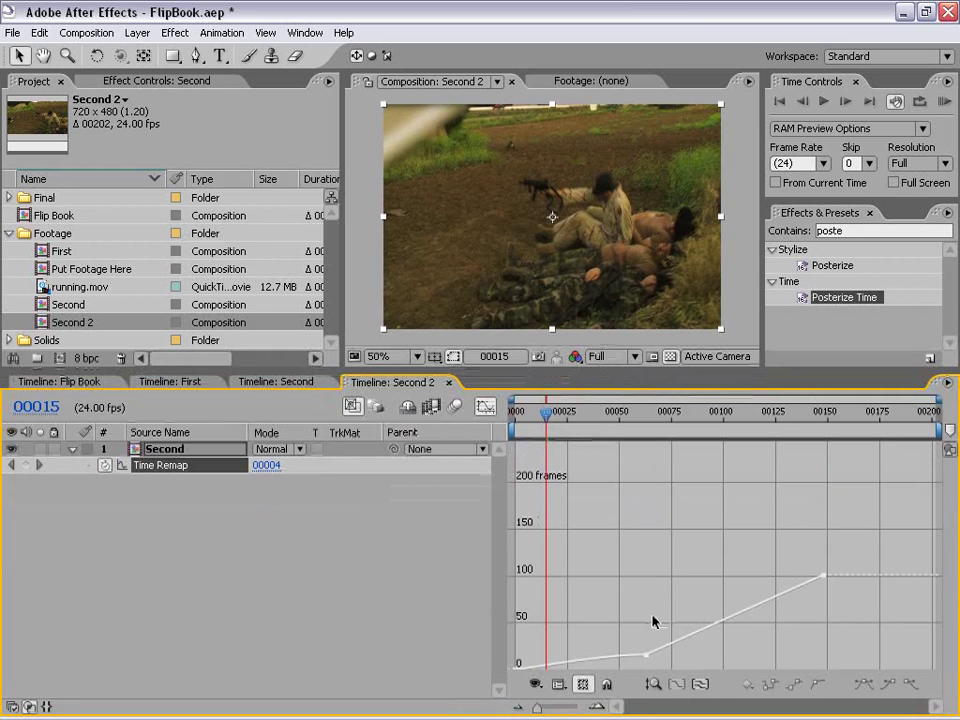
Pull the middle Time Remap keyframe's incoming handle down so the Second layer's curve starts flat and accelerates toward frame 63
click(647, 656)
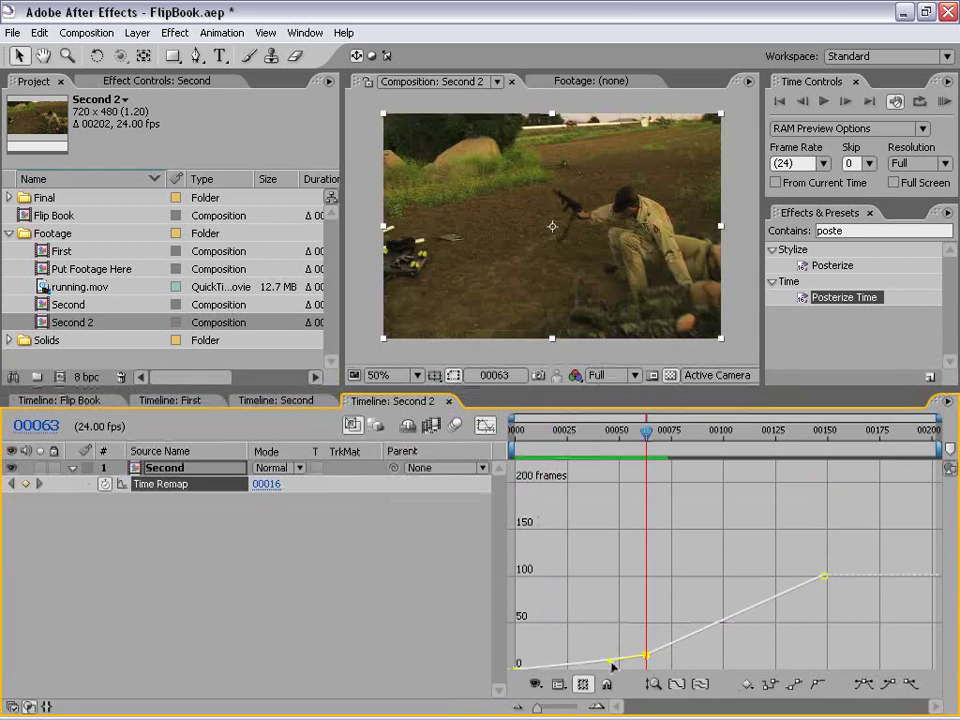
mouse_move(610, 666)
mouse_down()
mouse_move(621, 668)
mouse_move(612, 668)
mouse_up()
mouse_move(526, 668)
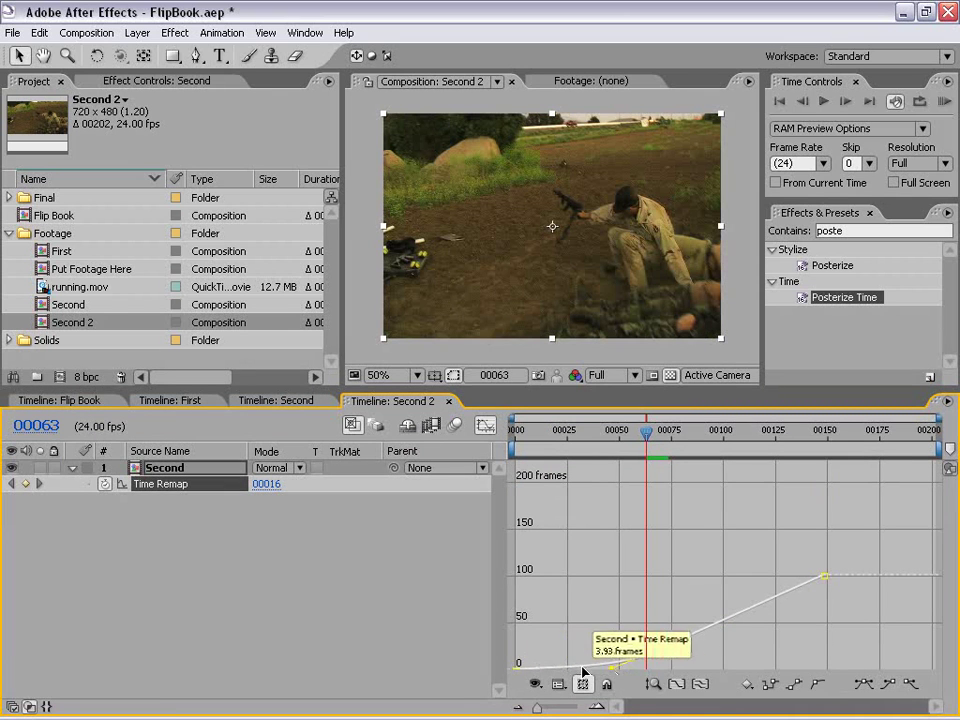
click(692, 605)
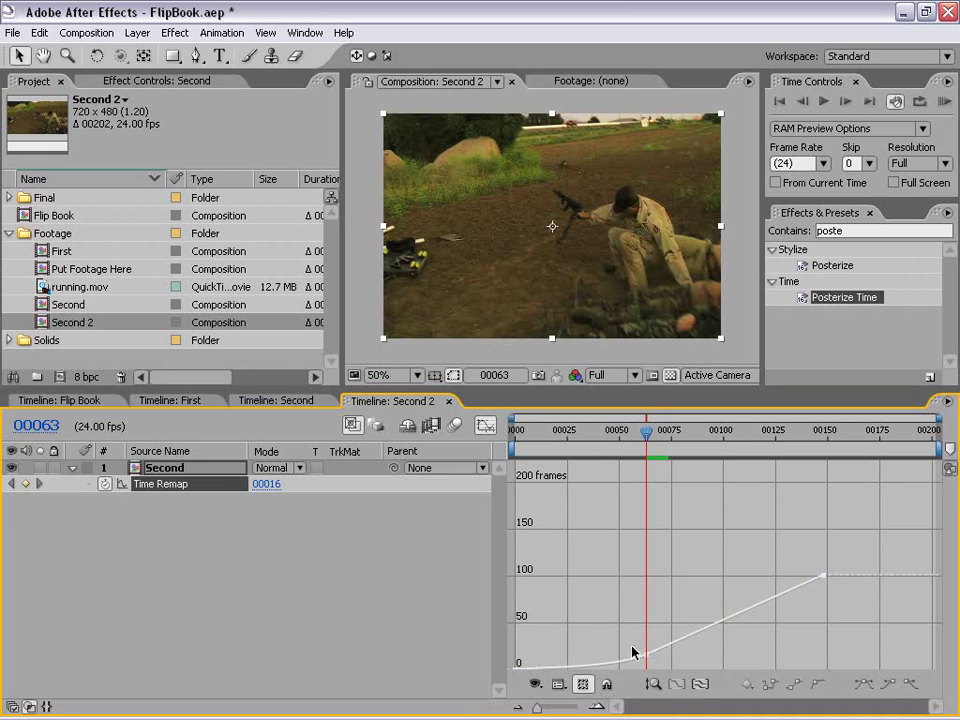
Run a RAM preview of the Second 2 composition to check the accelerating page flips
click(76, 401)
click(393, 400)
click(943, 101)
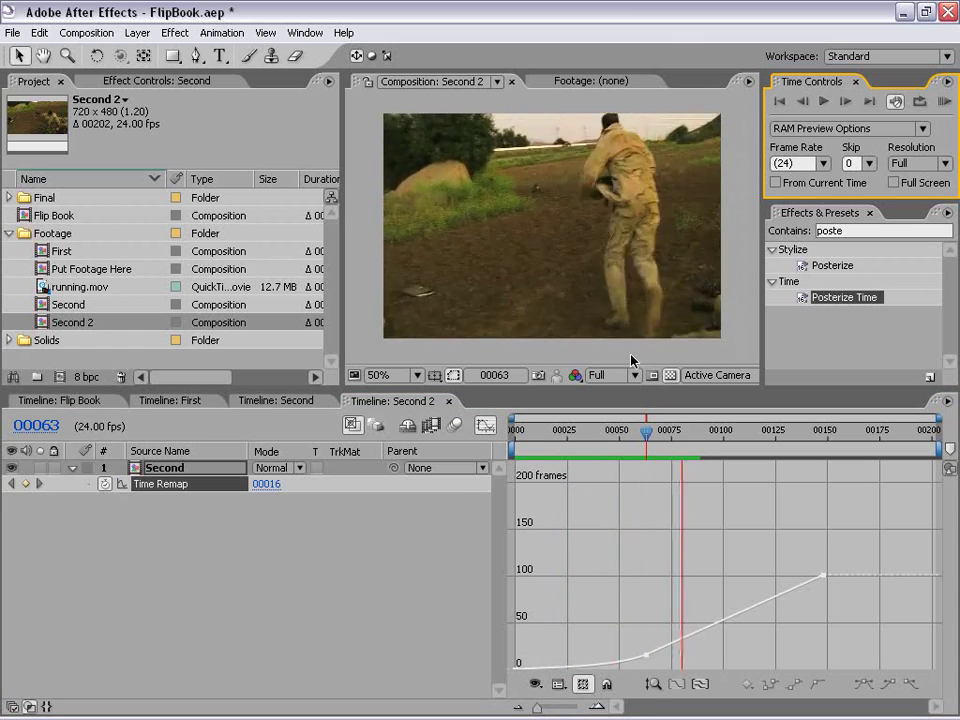
Raise the middle Time Remap keyframe's incoming handle slightly to soften the acceleration curve
click(653, 654)
click(645, 656)
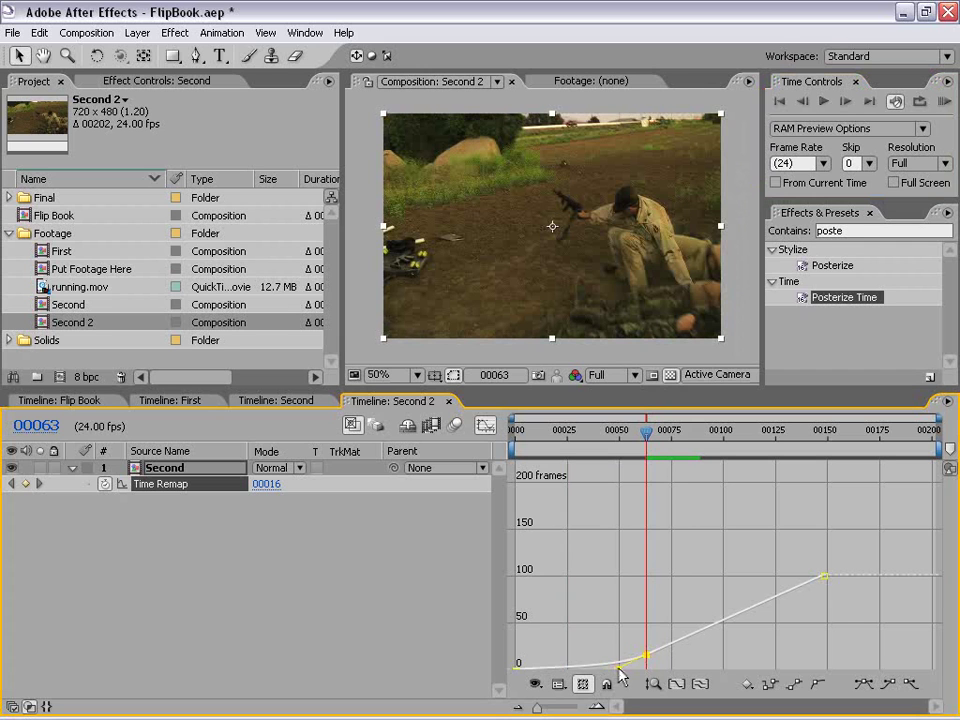
drag(620, 672, 619, 662)
click(603, 595)
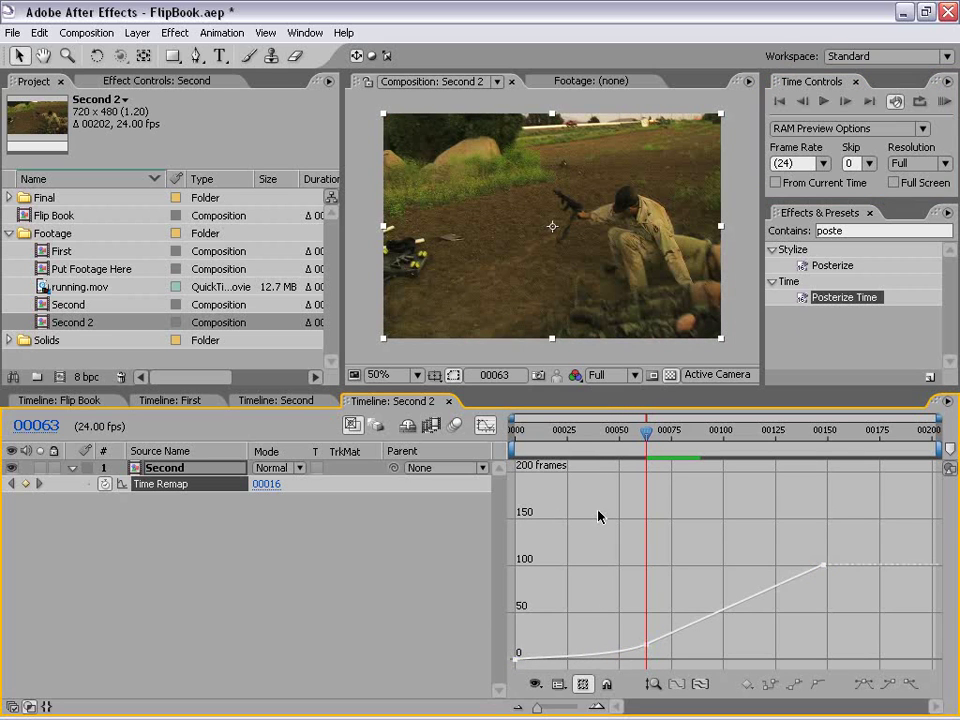
Switch the timeline from the Graph Editor back to the keyframe view and move the current time to frame 70
click(486, 425)
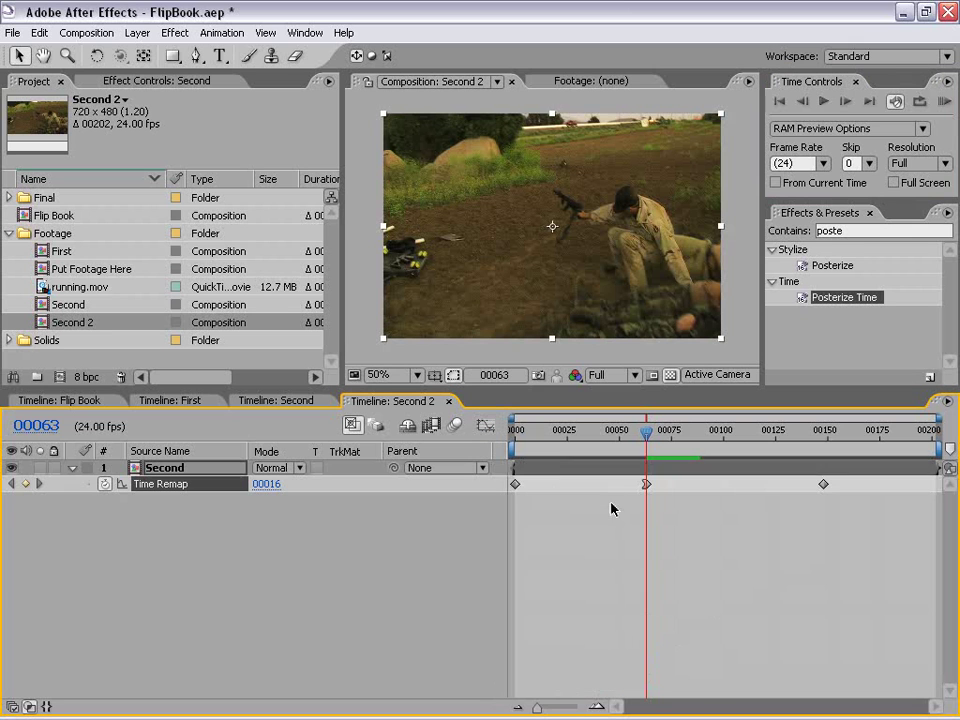
click(611, 508)
mouse_move(646, 440)
mouse_down()
mouse_move(655, 440)
mouse_move(637, 441)
mouse_move(683, 441)
mouse_move(632, 436)
mouse_move(673, 436)
mouse_move(637, 436)
mouse_move(663, 436)
mouse_up()
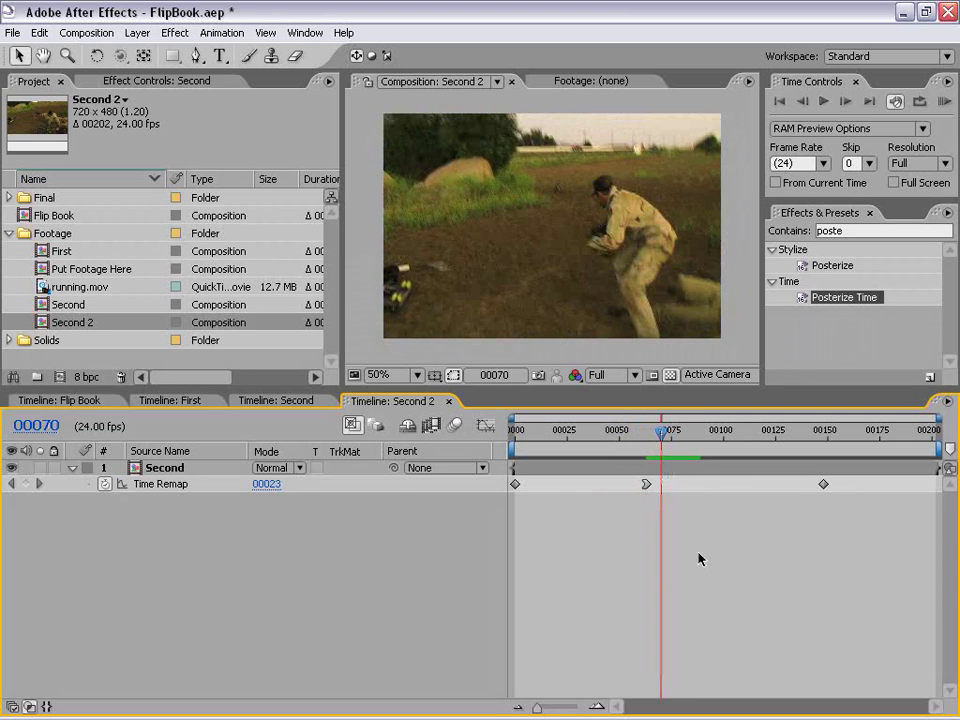
Create a new light grey solid with color E5E5E5 above the Second layer in the Second 2 composition
click(137, 32)
mouse_move(150, 52)
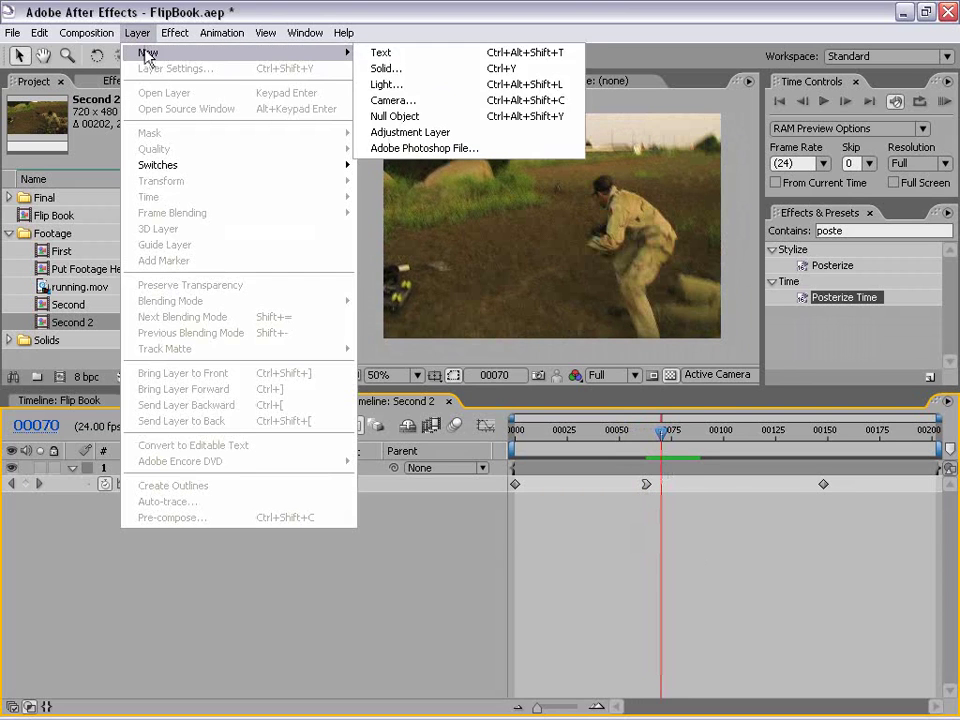
click(417, 72)
click(423, 477)
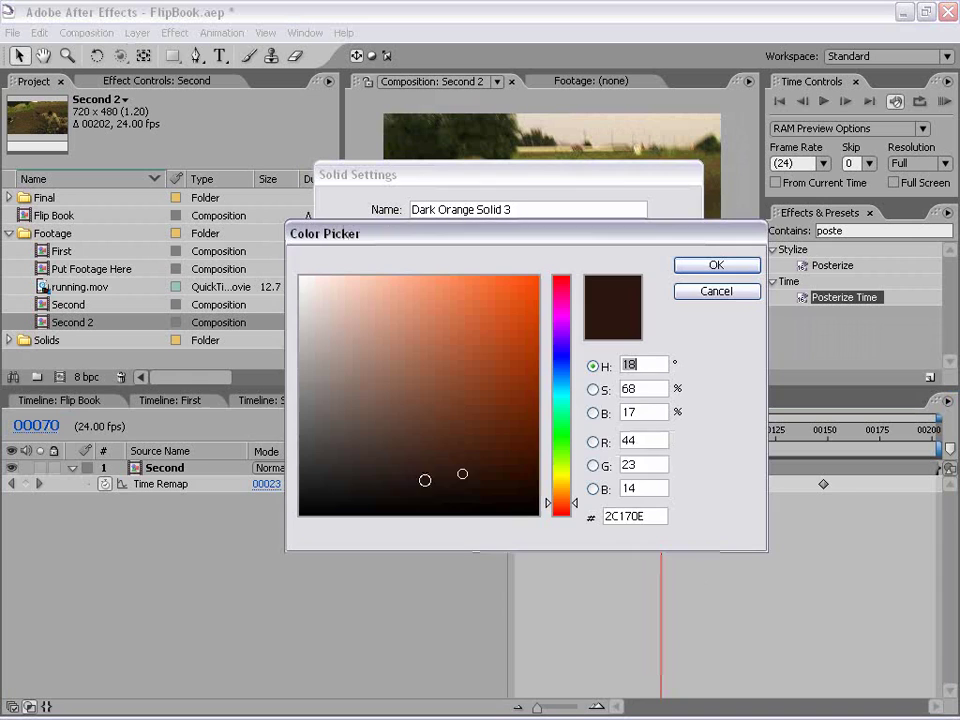
drag(306, 306, 289, 300)
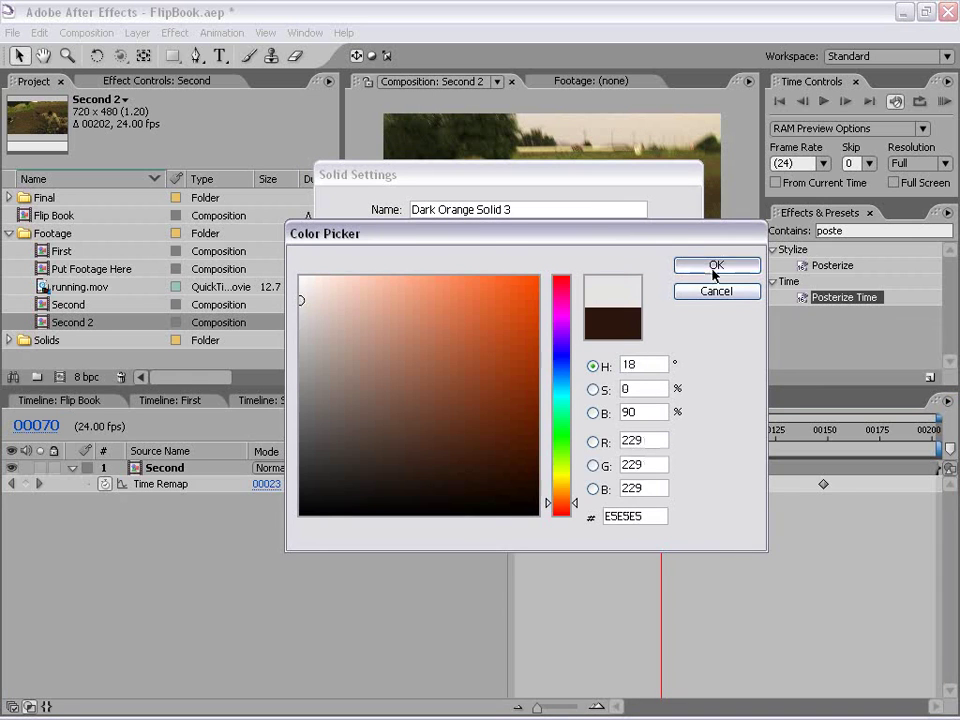
click(713, 267)
click(542, 521)
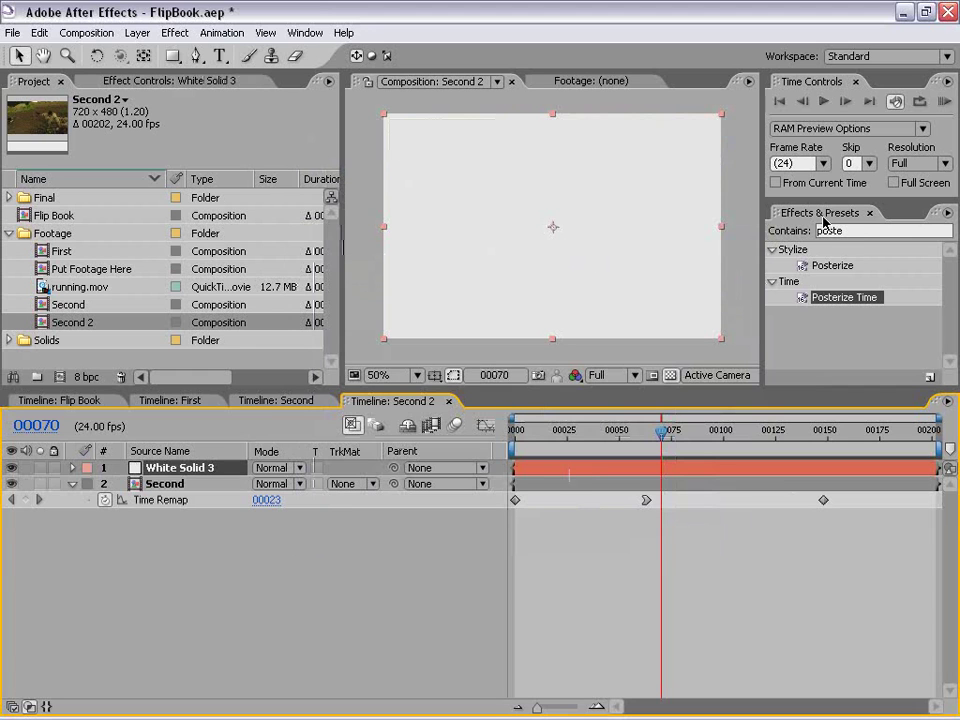
Apply the Strobe Light effect to the solid, set Strobe to Makes Layer Transparent, and check the flicker around frame 59
click(865, 231)
text(strob)
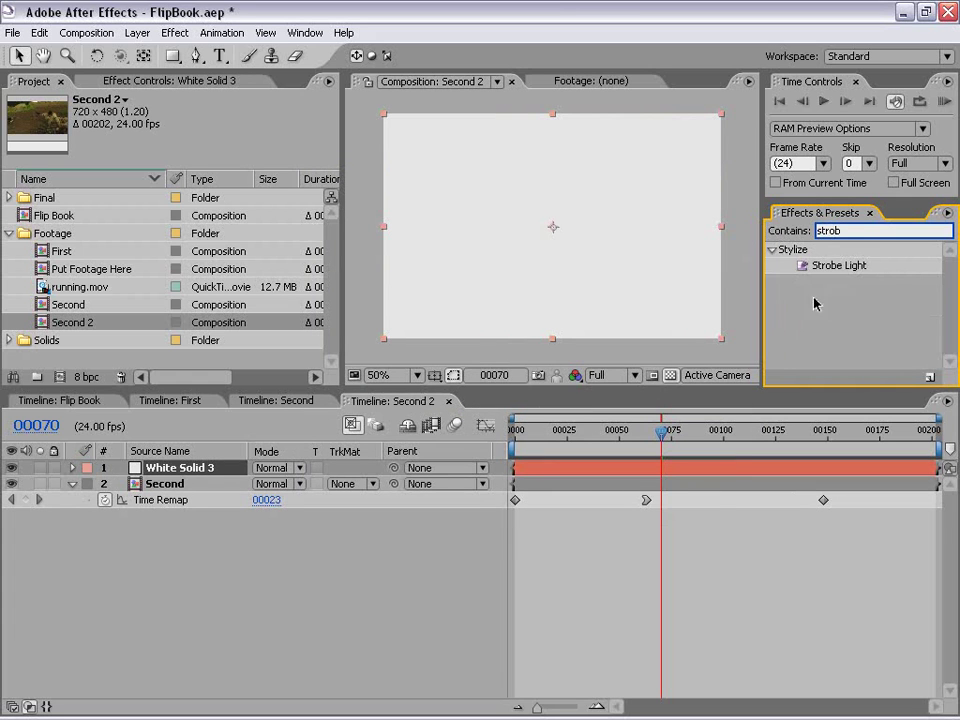
drag(828, 265, 626, 240)
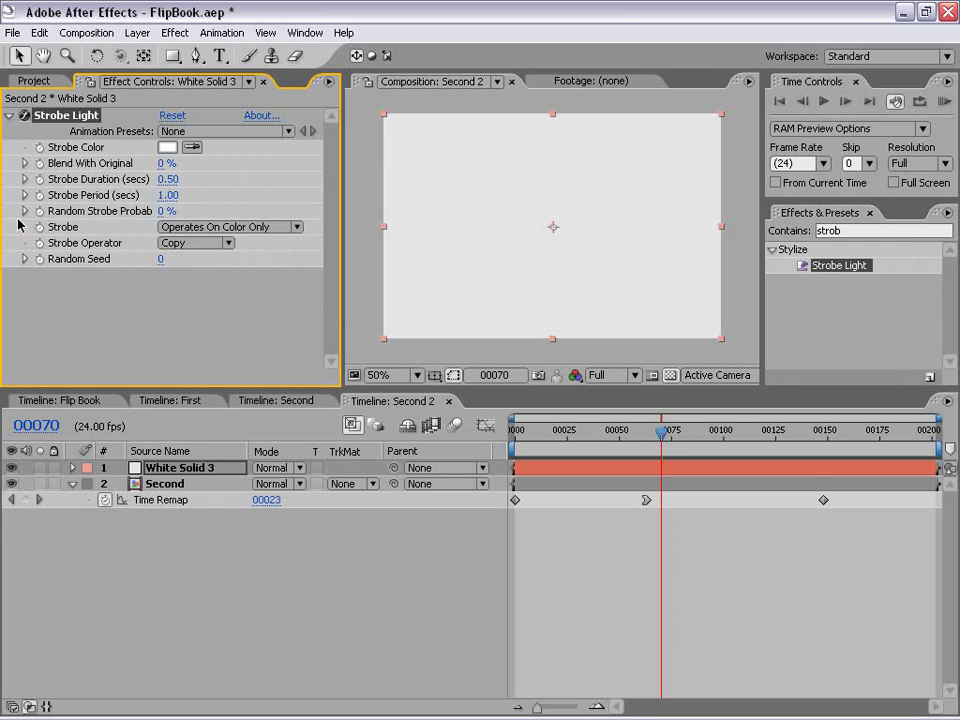
click(215, 236)
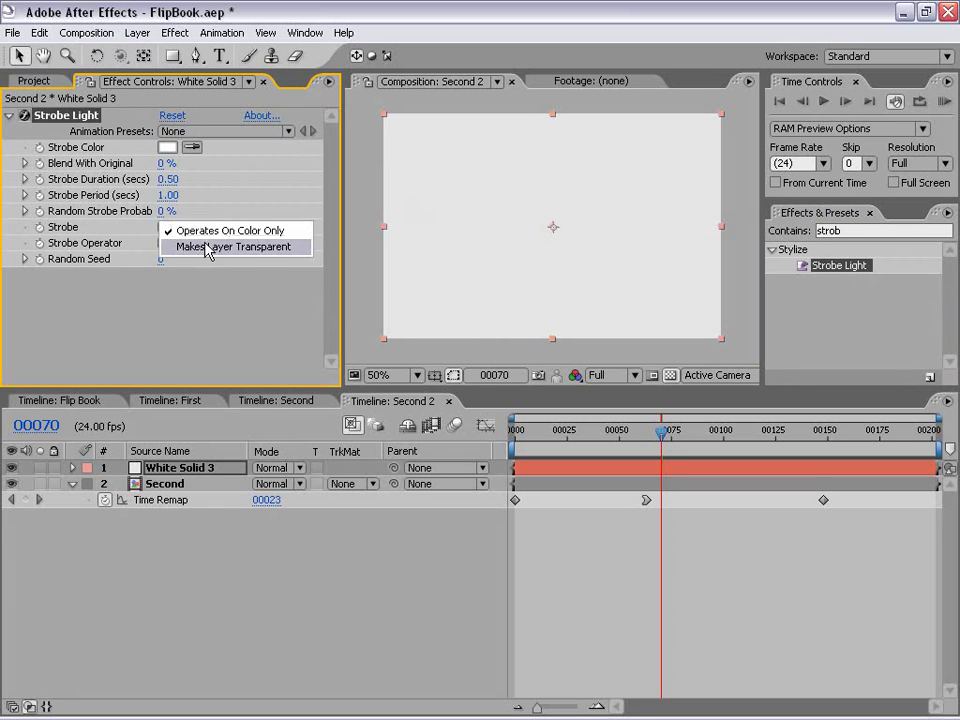
click(232, 252)
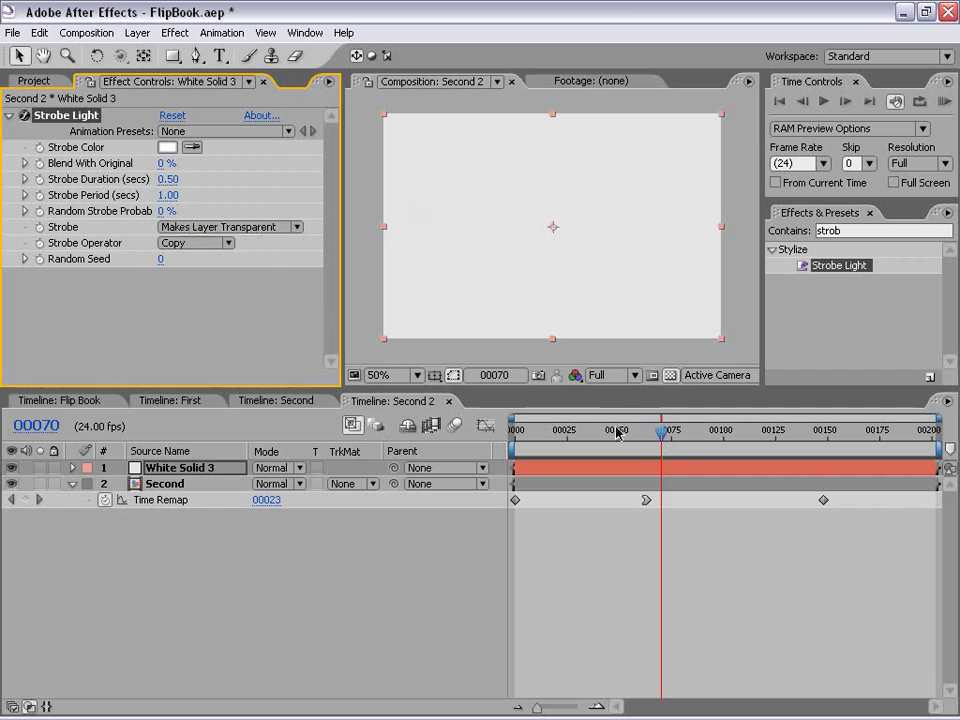
drag(661, 431, 641, 436)
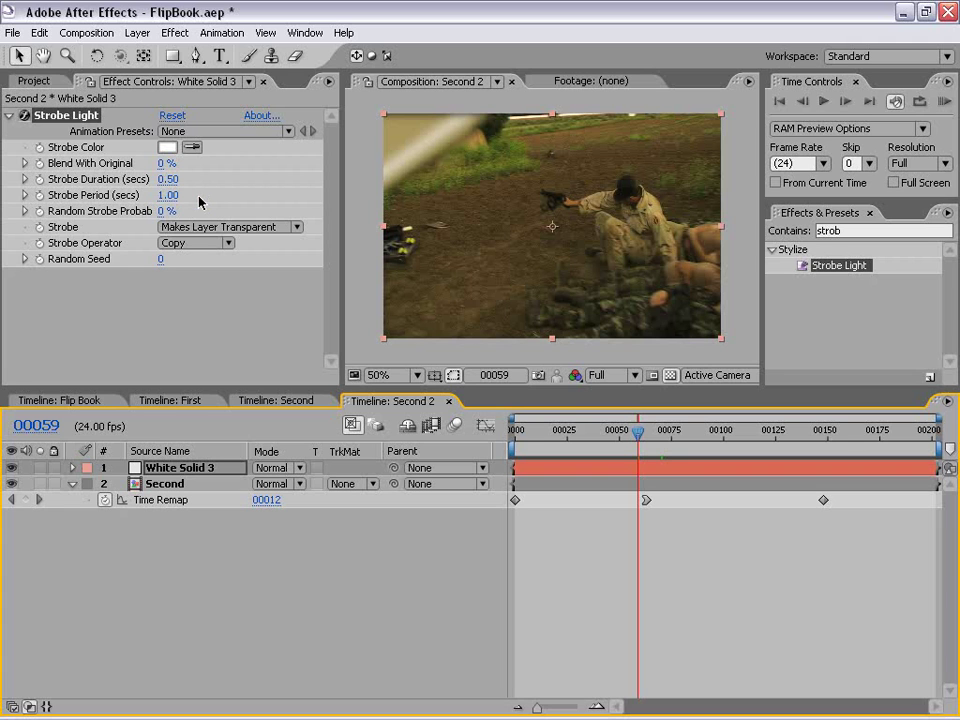
Open the Windows Calculator, divide 1 by 24 to find one frame's length in seconds, and close it
key(super+r)
key(Return)
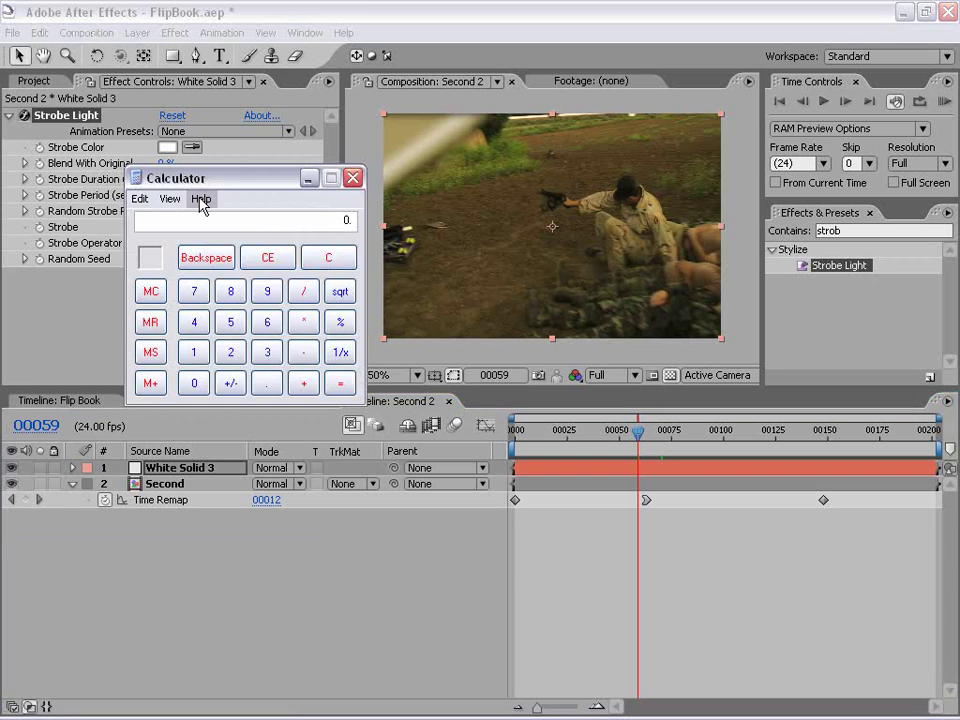
drag(231, 187, 205, 330)
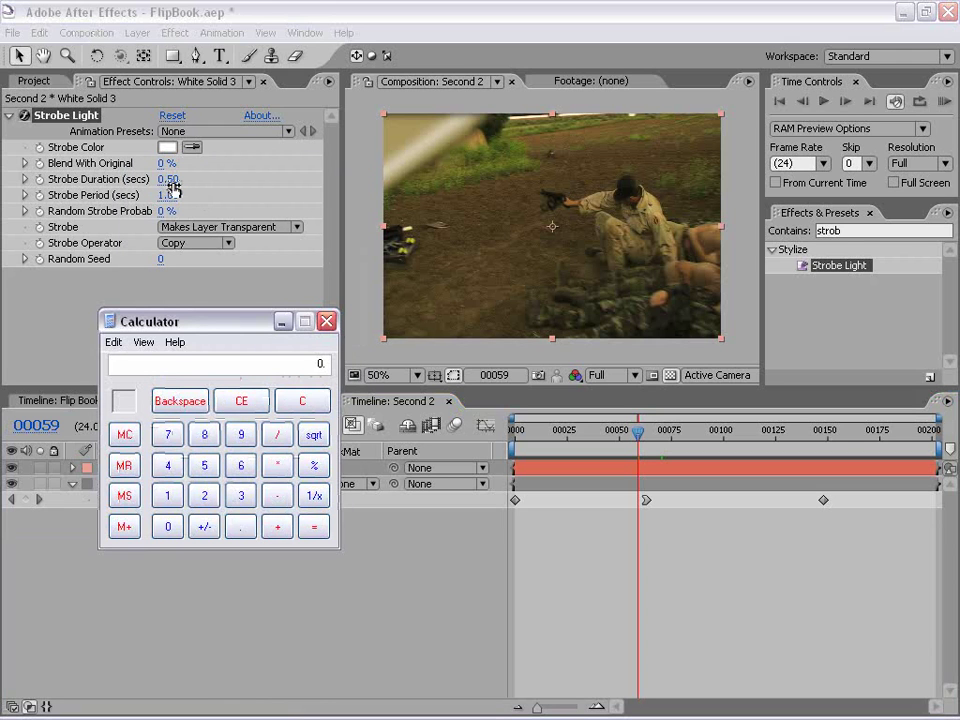
drag(222, 329, 147, 297)
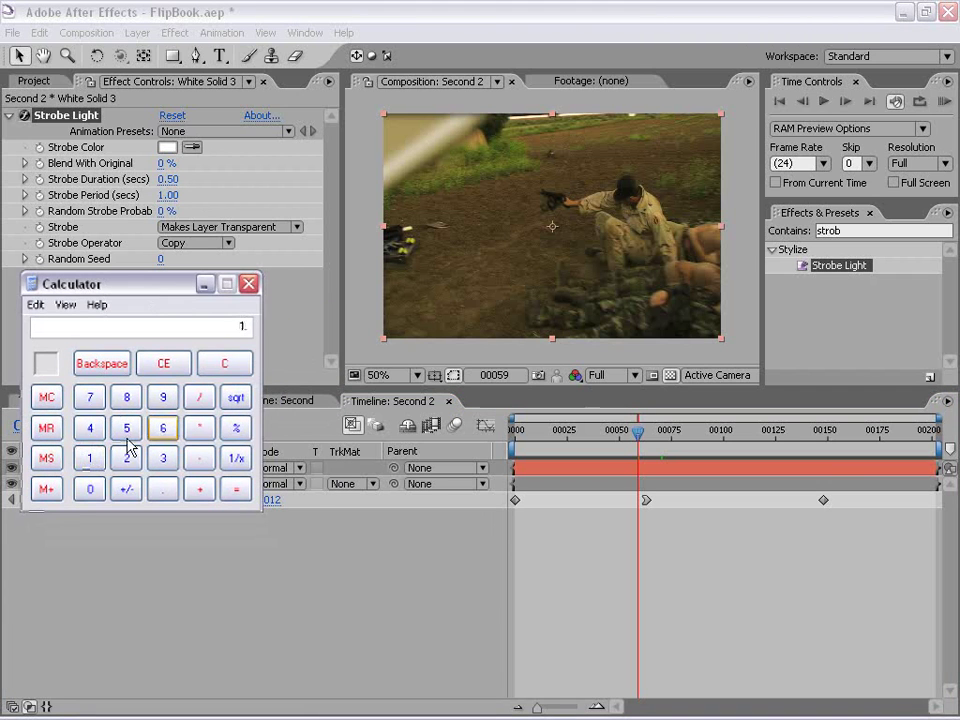
click(197, 401)
click(127, 458)
click(89, 431)
click(236, 489)
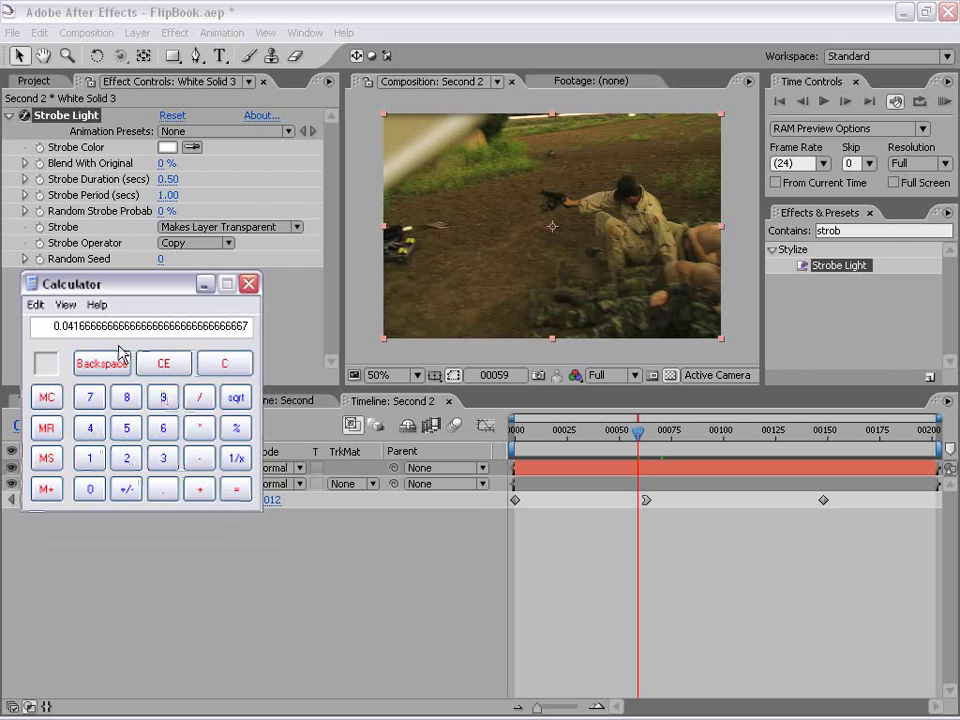
click(249, 283)
Set the Strobe Light's Strobe Duration to 0.04 and its Strobe Period to 0.08 seconds
click(167, 179)
text(.04)
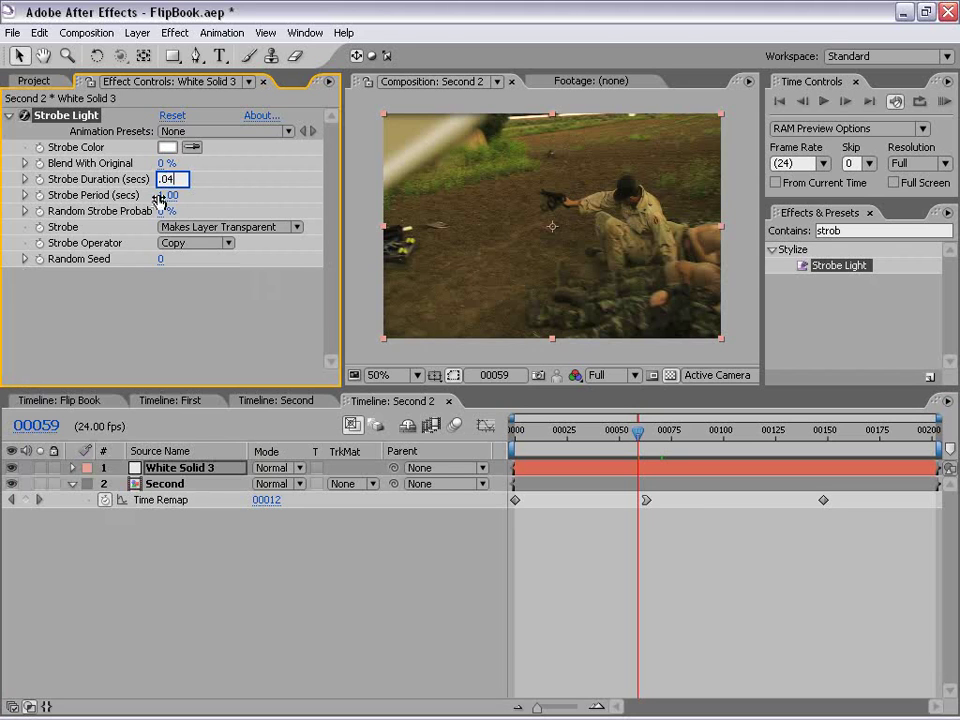
key(Tab)
text(.)
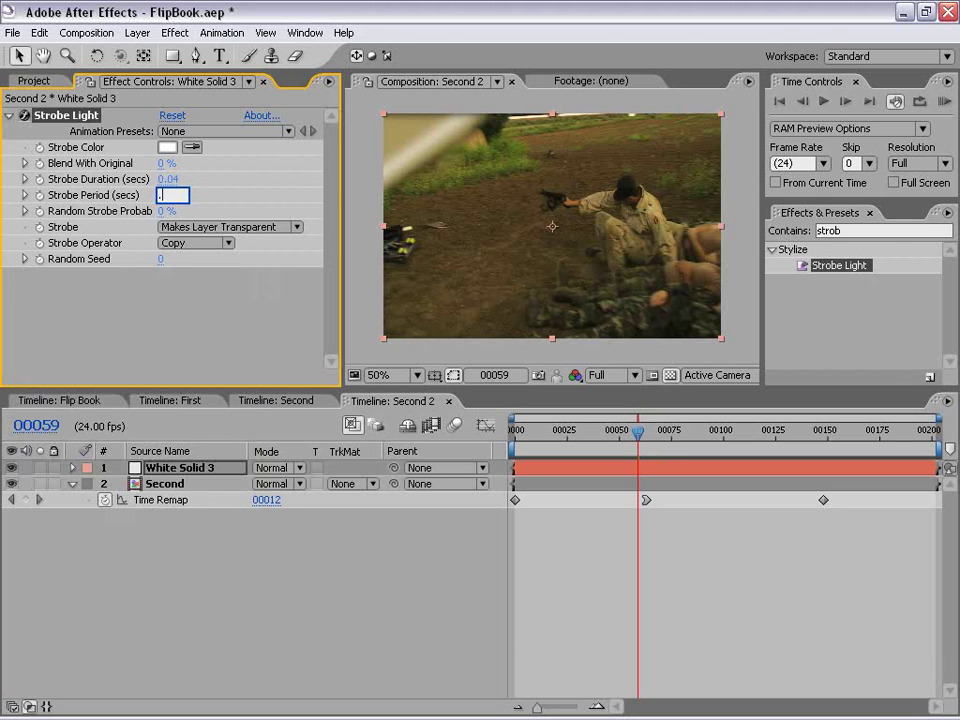
text(08)
key(Return)
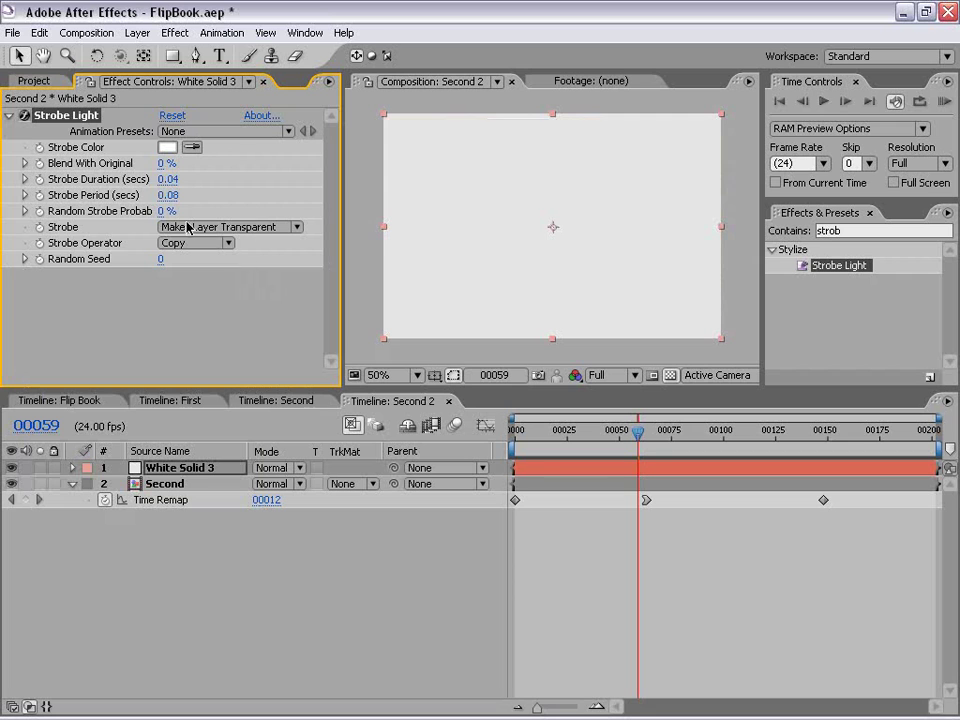
Move to frame 40 and set the white solid's opacity to 6%
drag(638, 431, 600, 440)
click(632, 557)
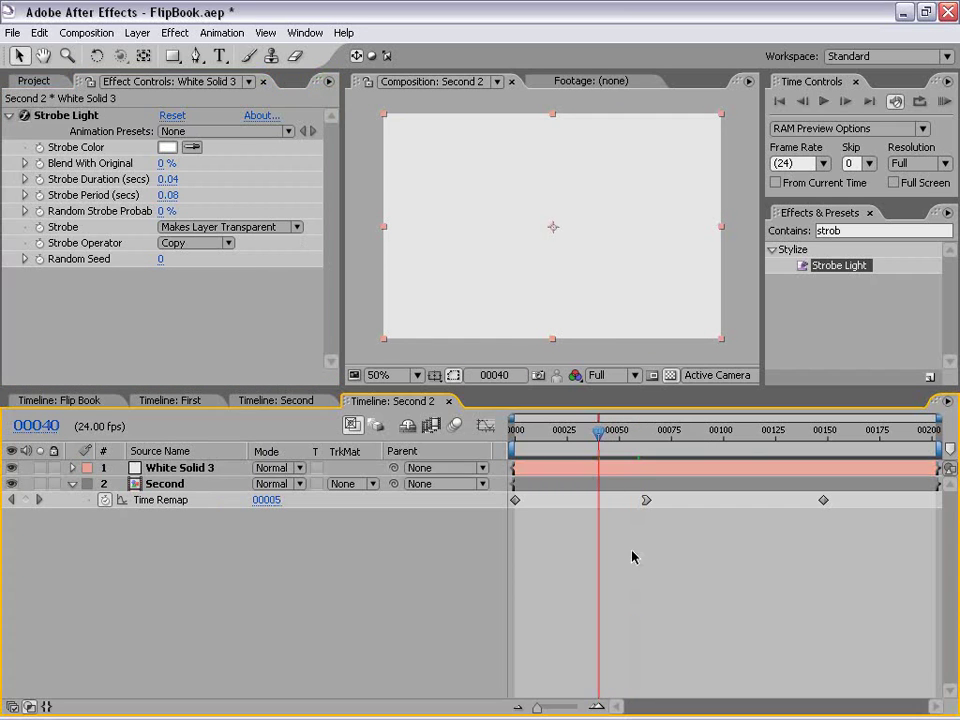
click(604, 470)
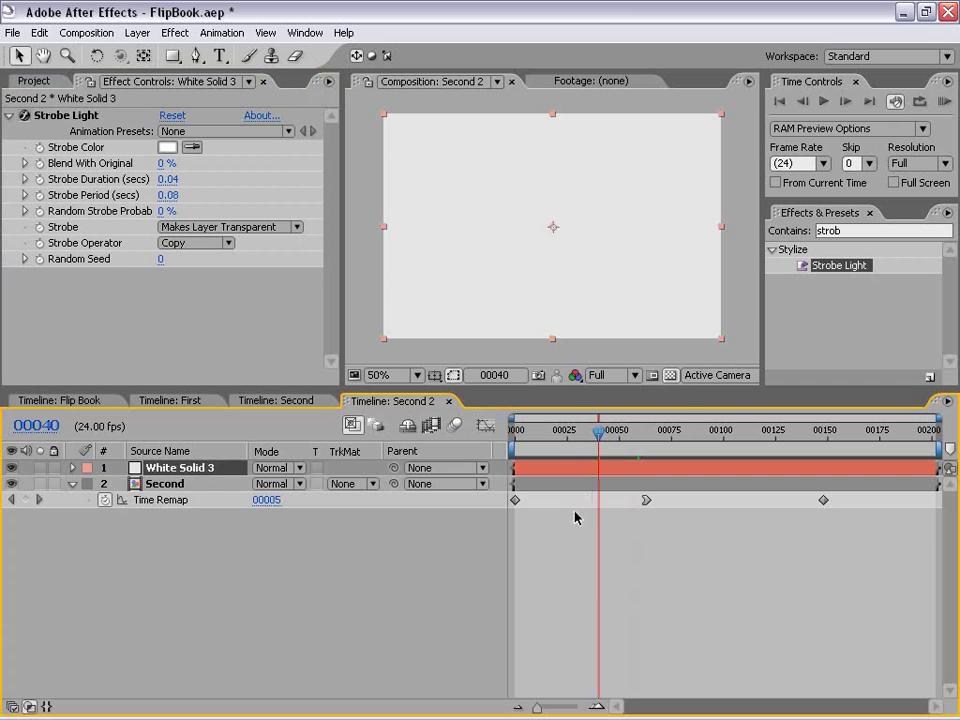
key(t)
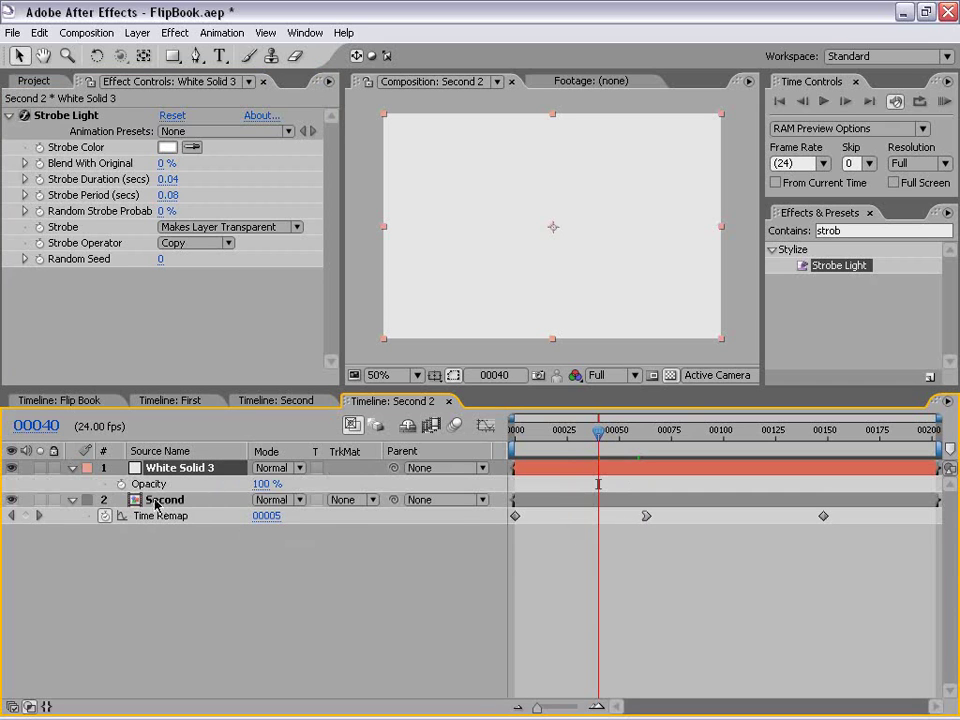
click(265, 484)
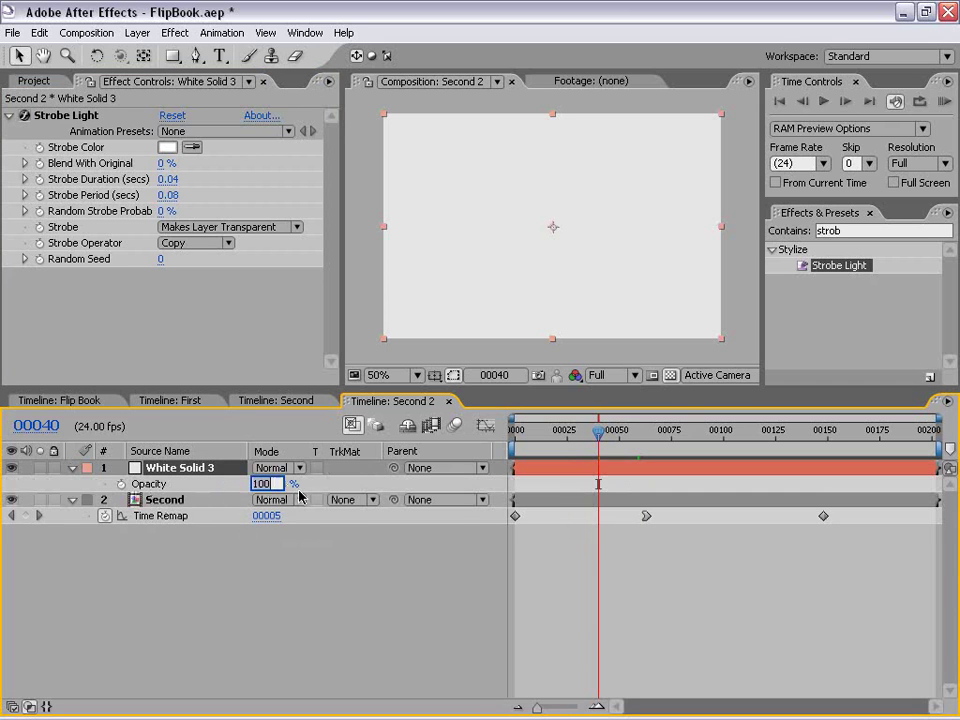
text(6)
key(Return)
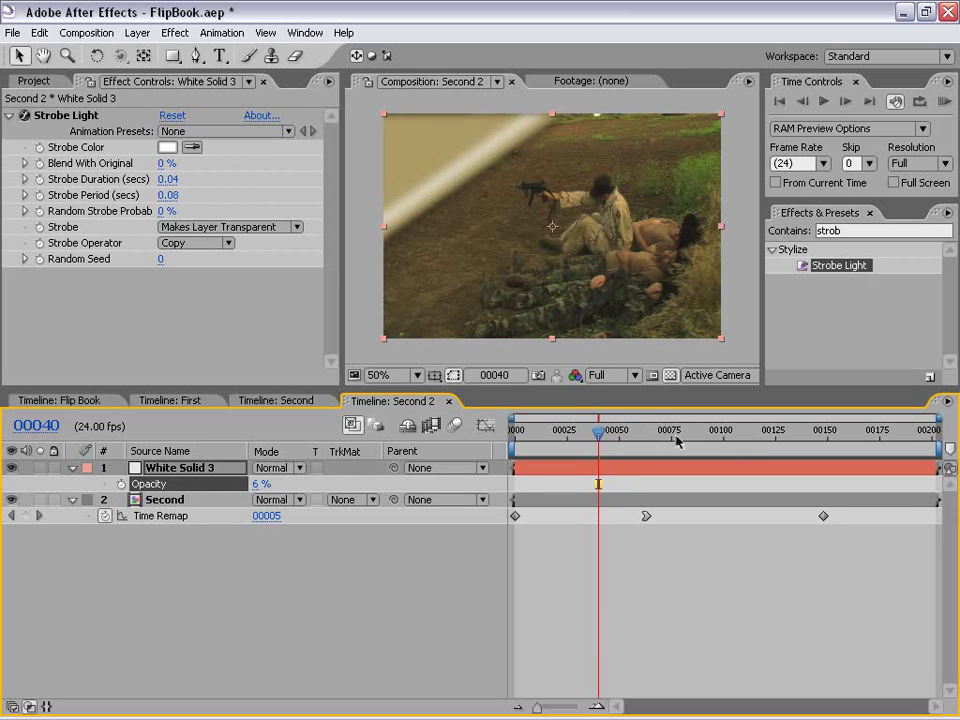
Keyframe the white solid's opacity at 6% on frames 40 and 62, and at 0% on frame 89
click(121, 484)
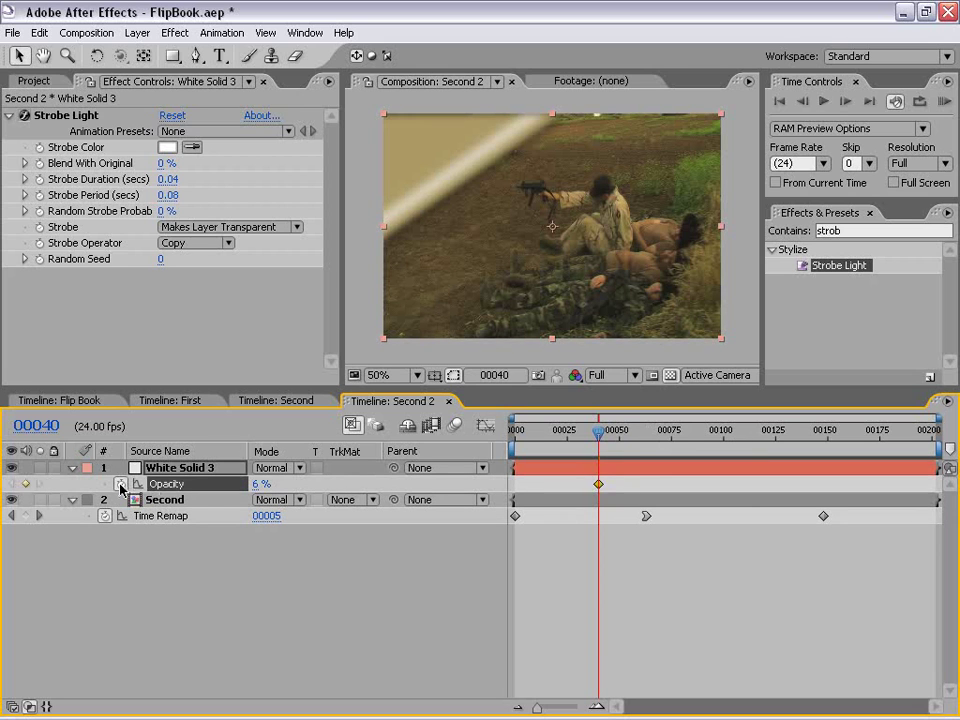
drag(606, 435, 643, 436)
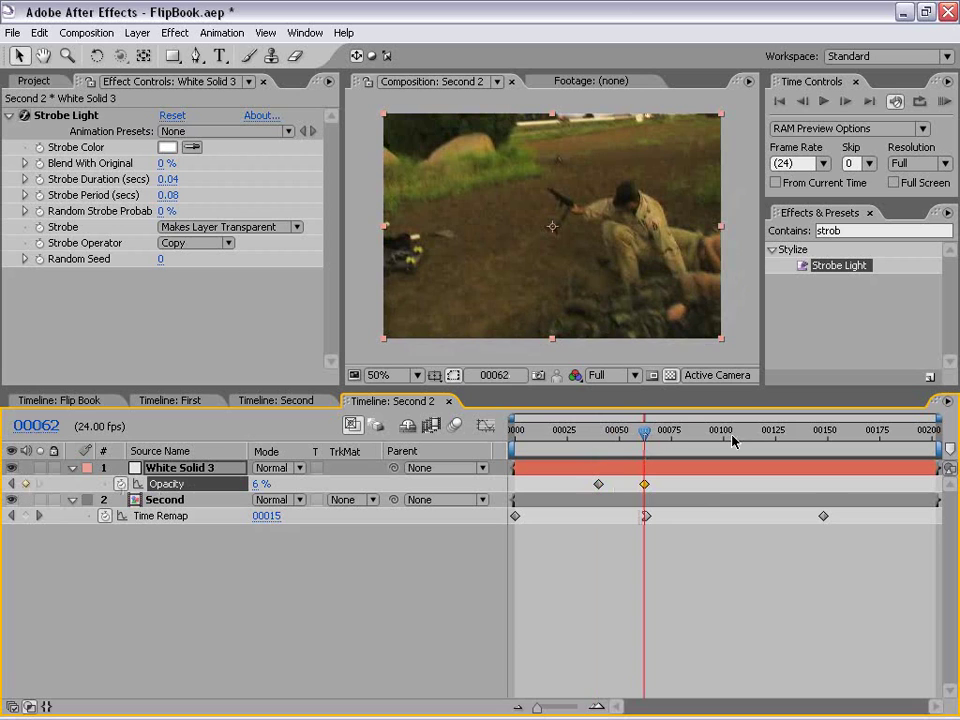
drag(657, 434, 700, 433)
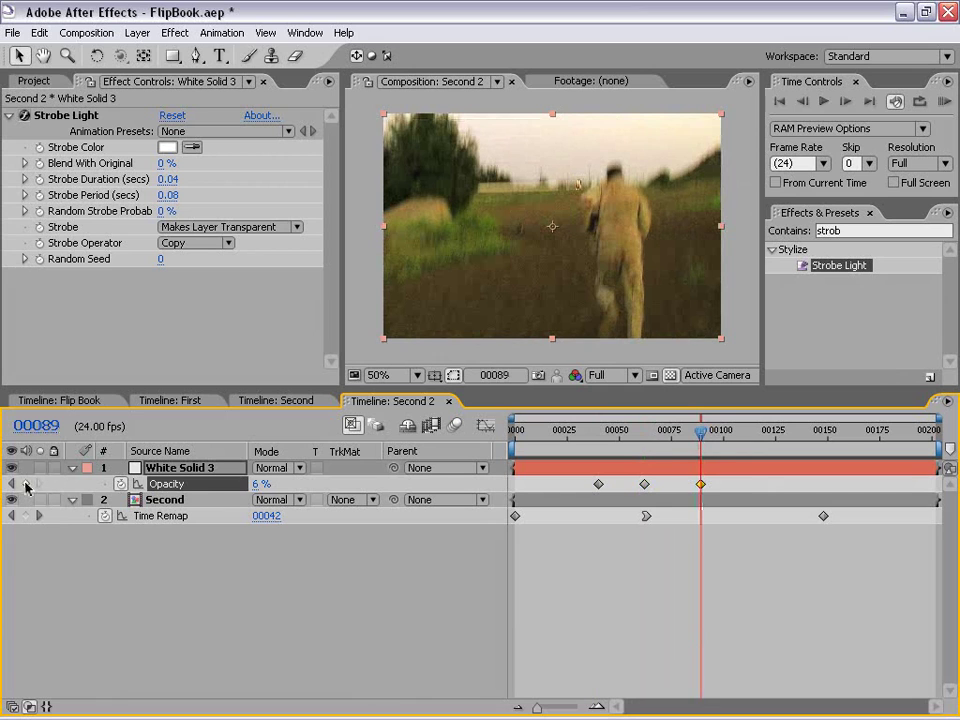
click(257, 484)
text(0)
key(Return)
Change the white solid's opacity keyframe at frame 40 to 0%
drag(703, 437, 598, 438)
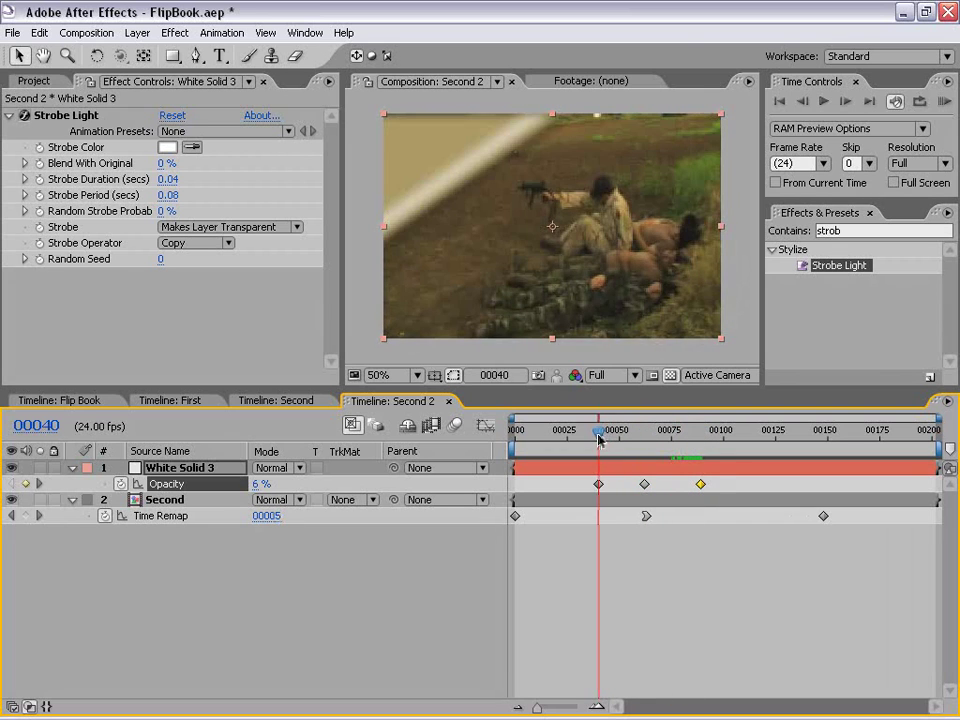
double_click(598, 485)
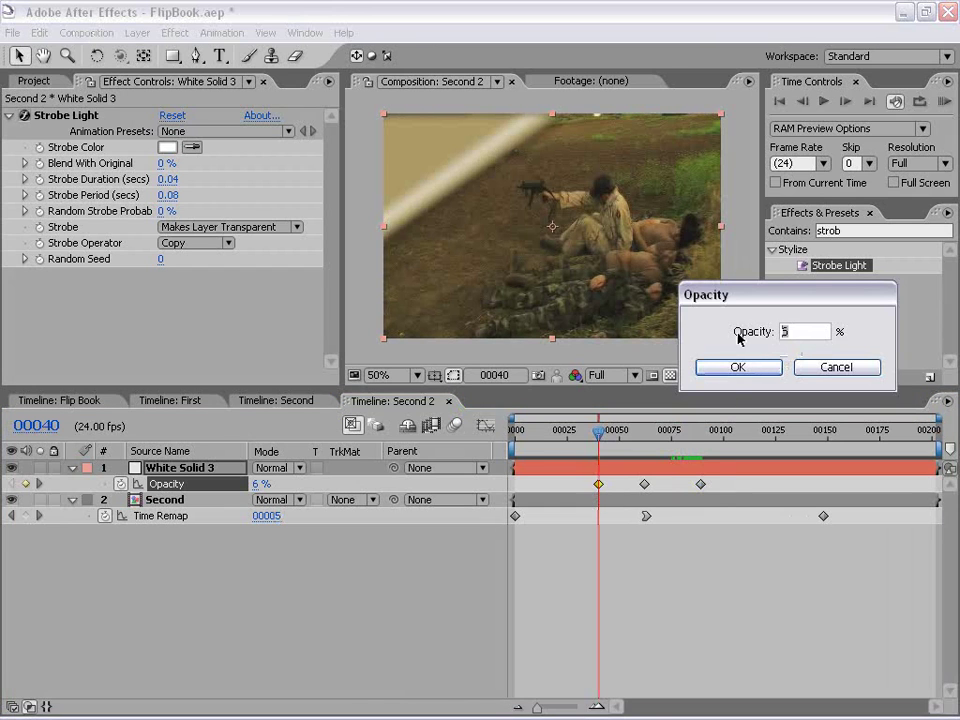
text(0)
click(738, 368)
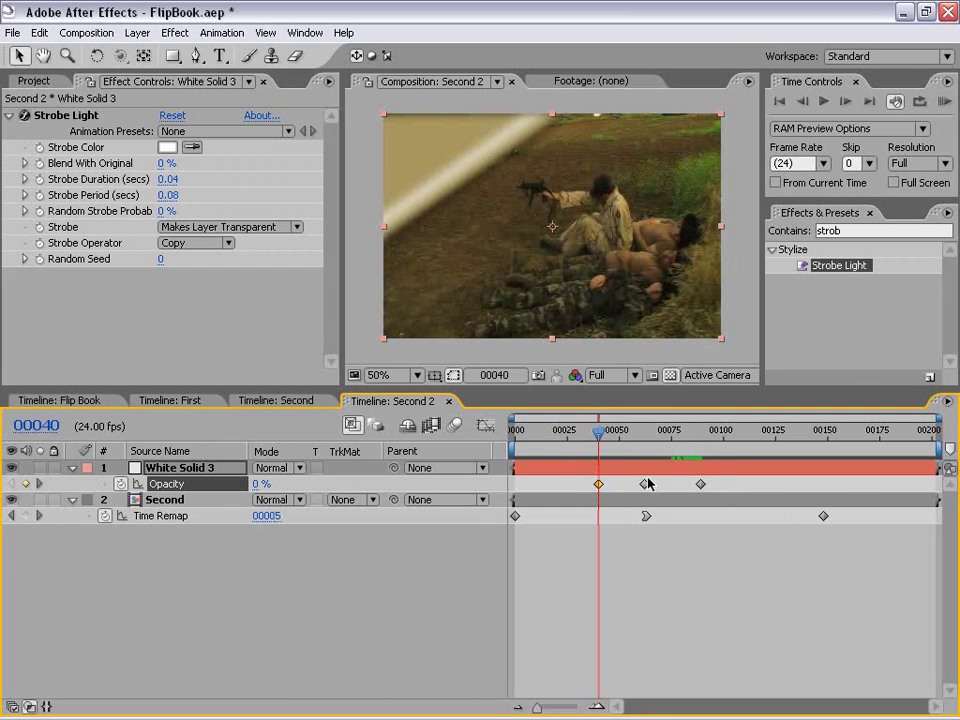
Shift the white solid's last opacity keyframe to about frame 94 and its first one to about frame 45
drag(598, 437, 691, 440)
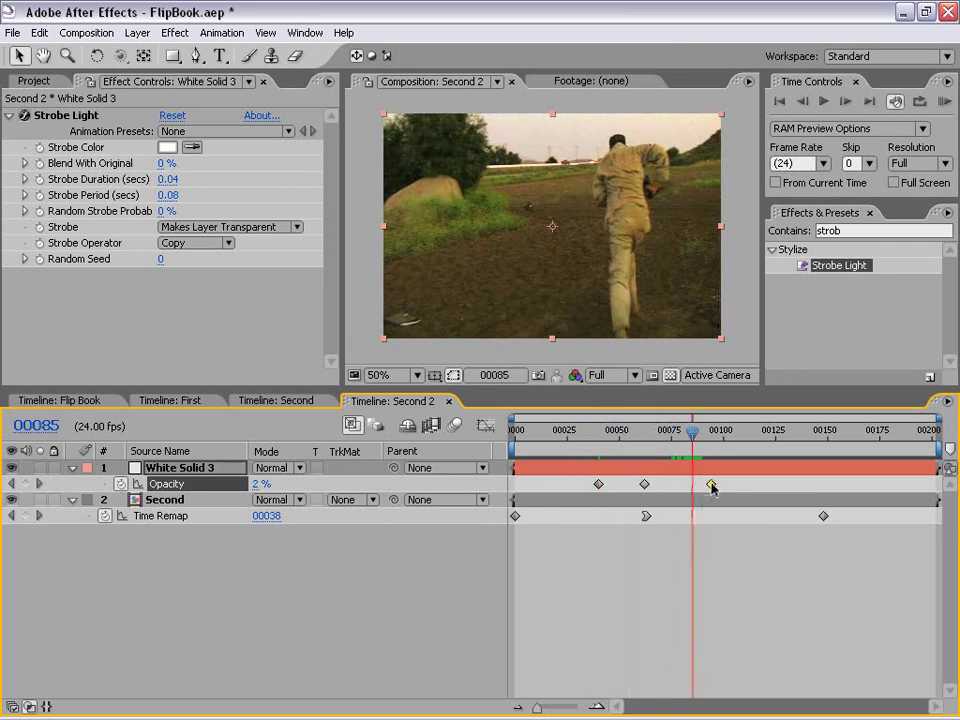
drag(598, 486, 529, 487)
drag(519, 432, 587, 432)
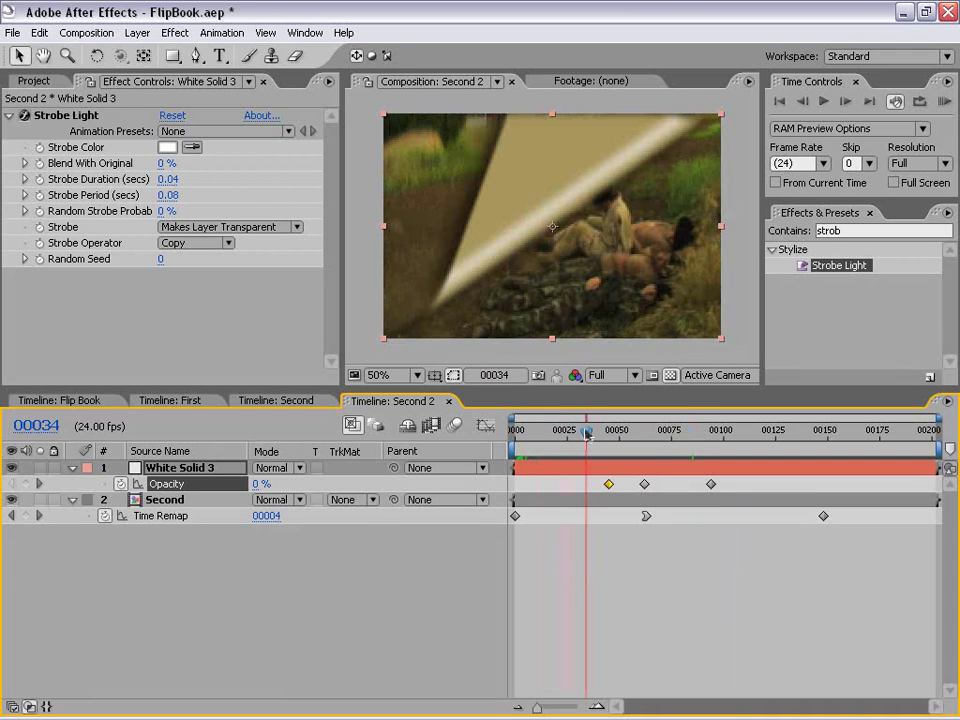
Preview the Second 2 composition's playback in an enlarged view to check the strobe flicker, and restore the normal layout
click(572, 347)
key(grave)
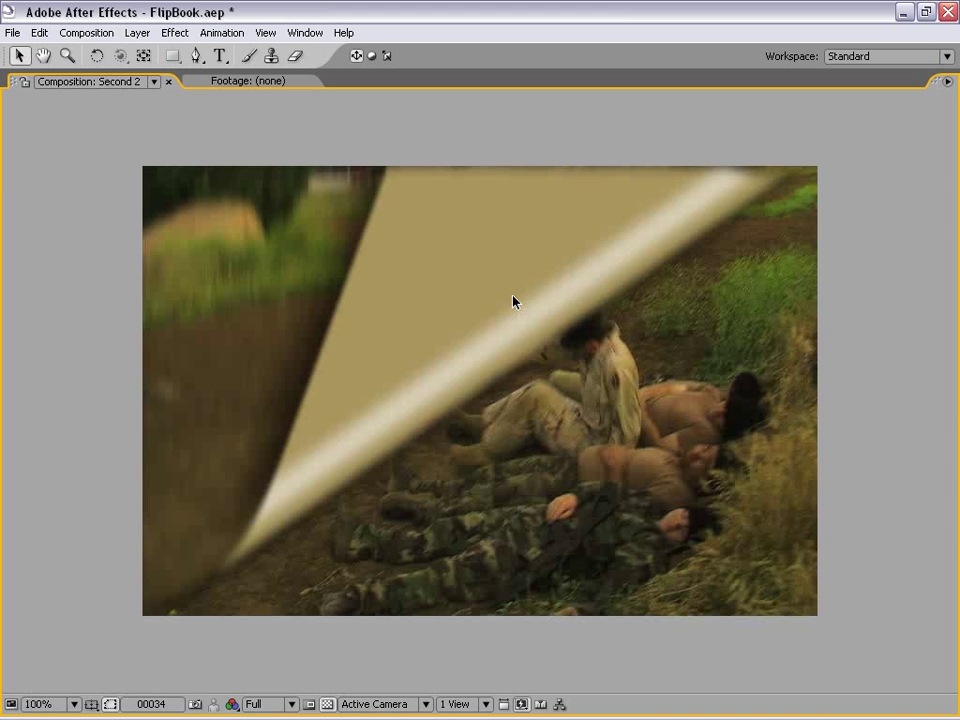
key(space)
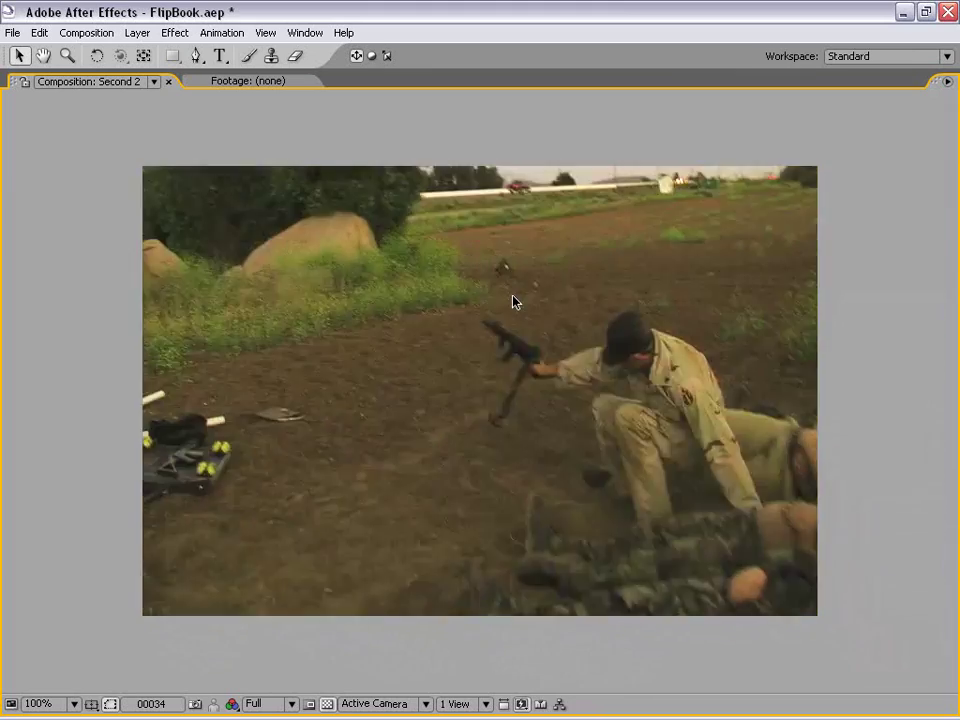
key(space)
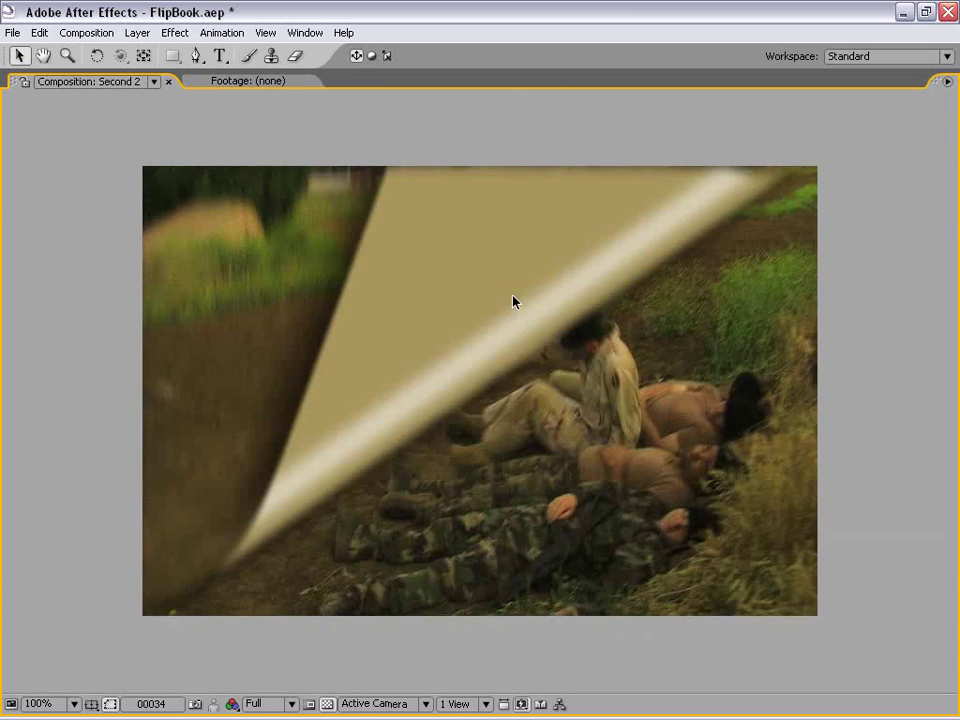
key(grave)
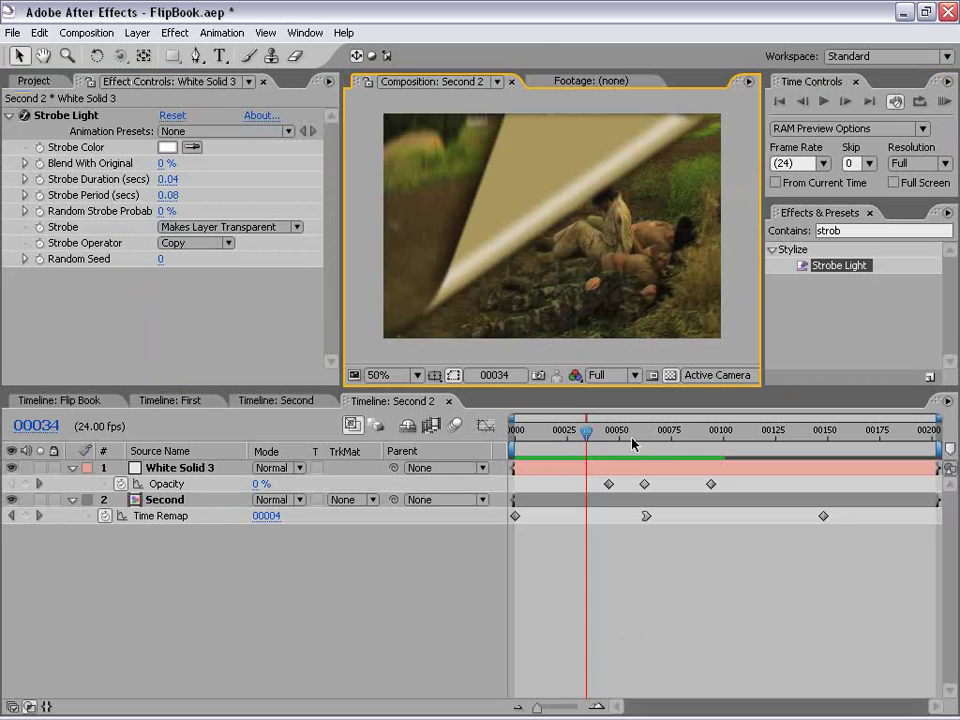
Set the white solid's blending mode to Add in the Second 2 composition
drag(578, 436, 601, 436)
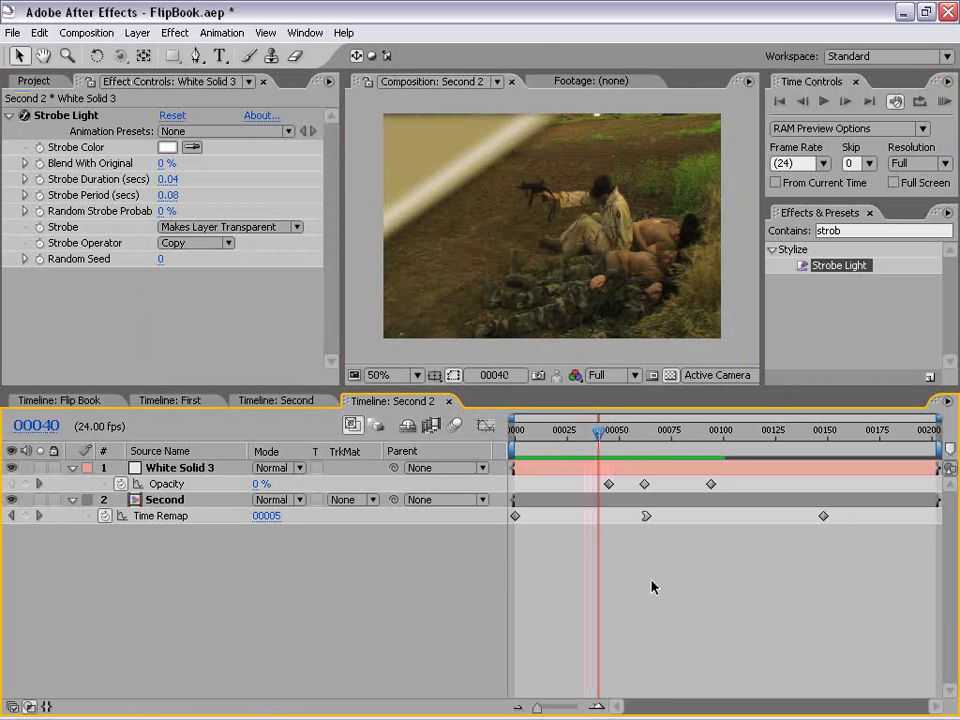
click(187, 472)
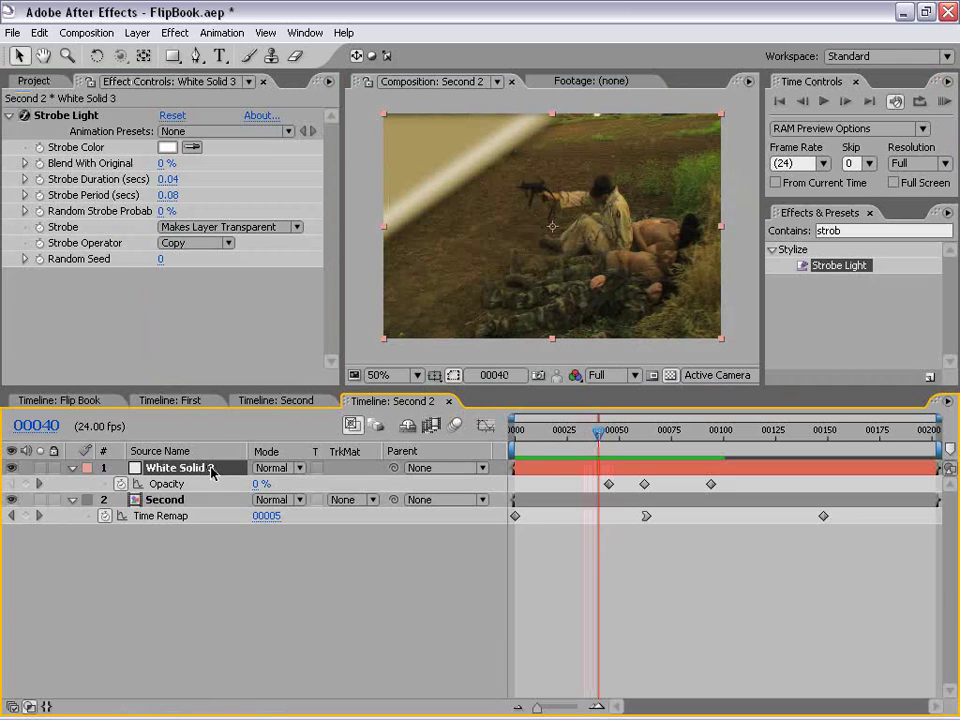
click(272, 470)
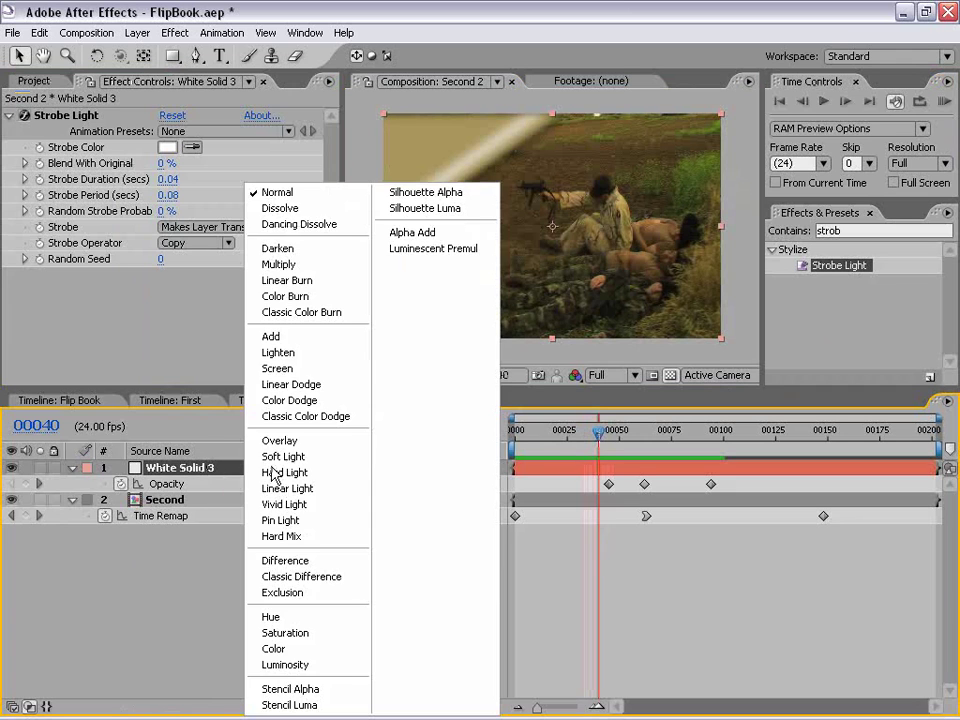
click(280, 337)
click(269, 617)
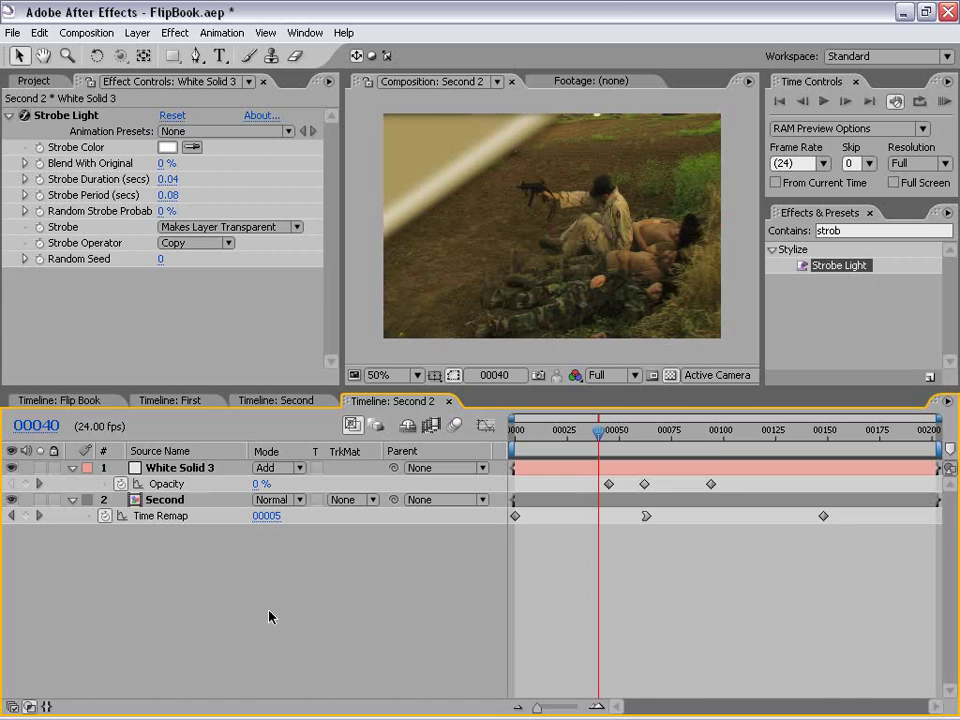
In the First composition, set the Directional Blur direction on the upper Put Footage Here layer to -35°
click(180, 401)
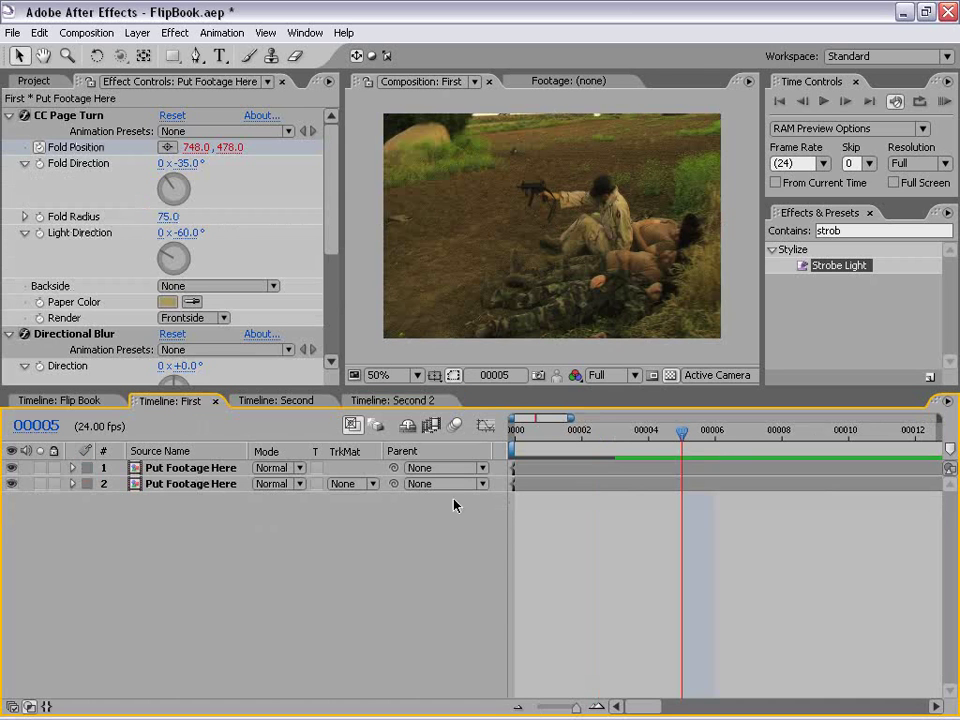
click(228, 471)
click(218, 530)
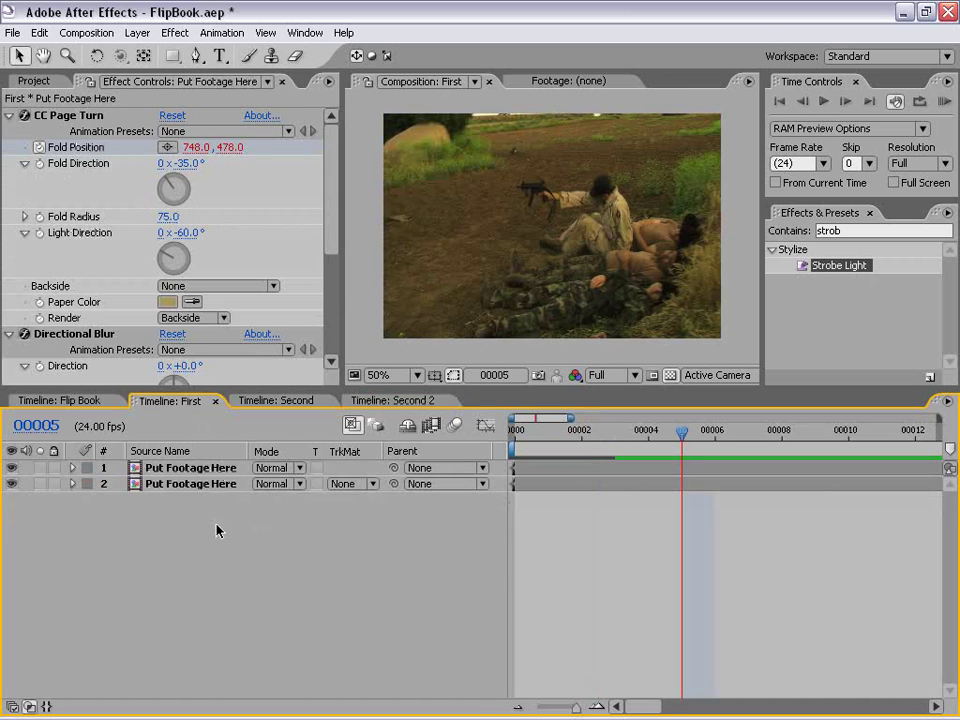
click(176, 470)
drag(331, 205, 332, 262)
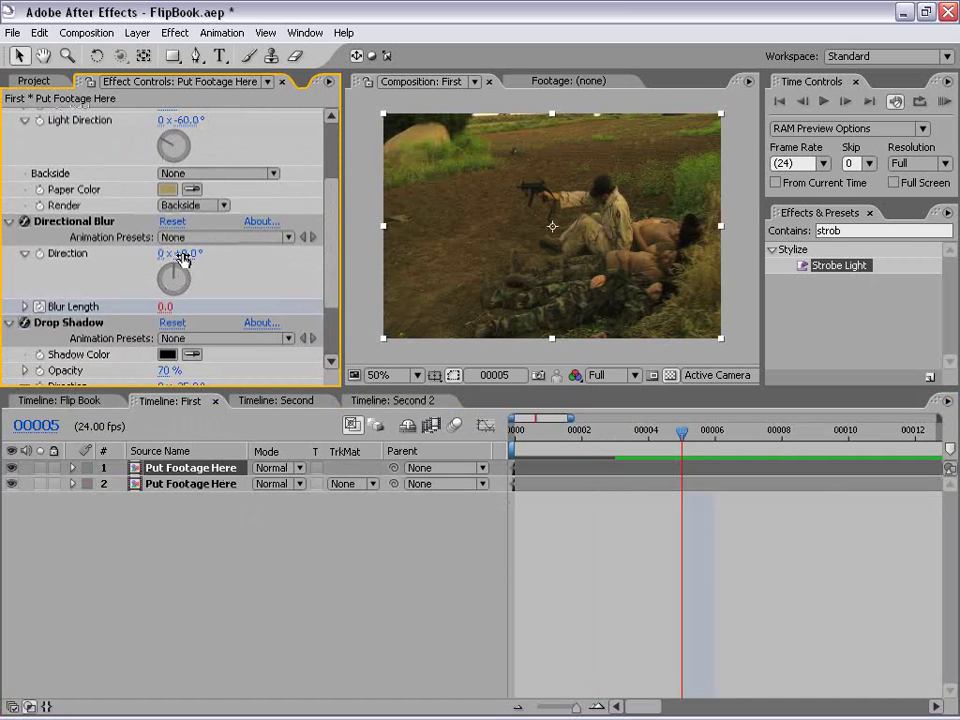
click(183, 256)
text(-)
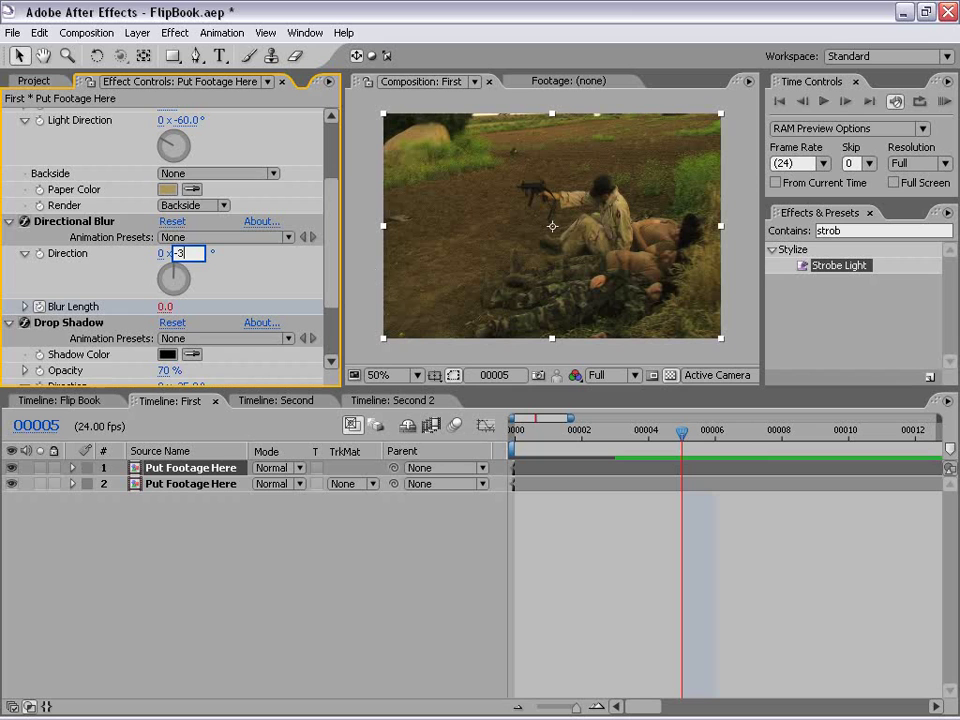
text(35)
key(Return)
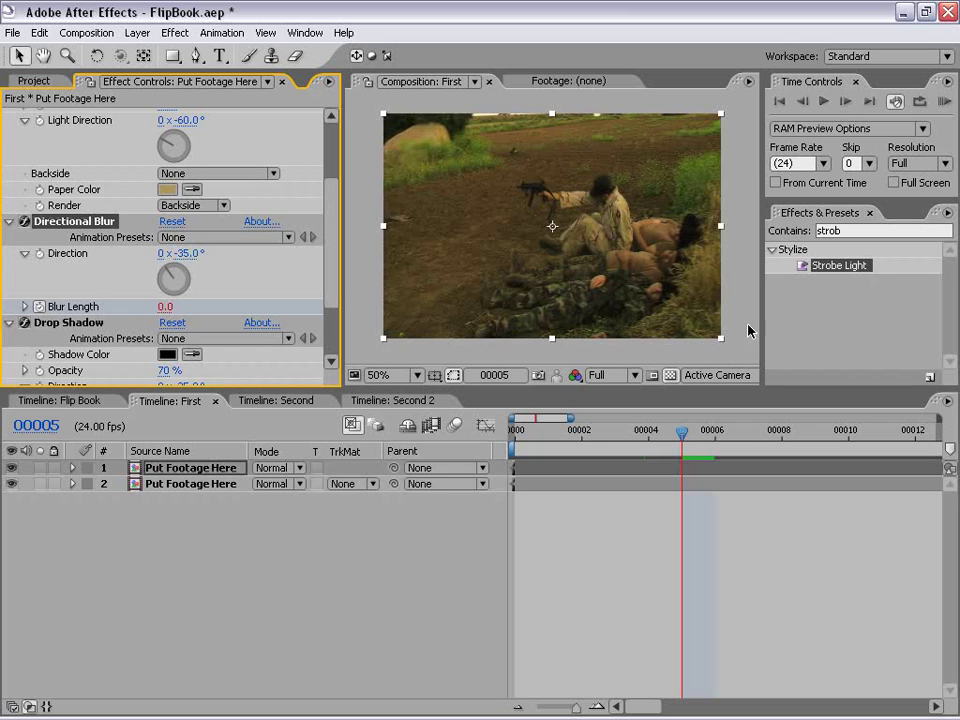
Set the Directional Blur direction on the lower Put Footage Here layer to a negative angle
click(173, 486)
drag(335, 192, 328, 253)
click(190, 232)
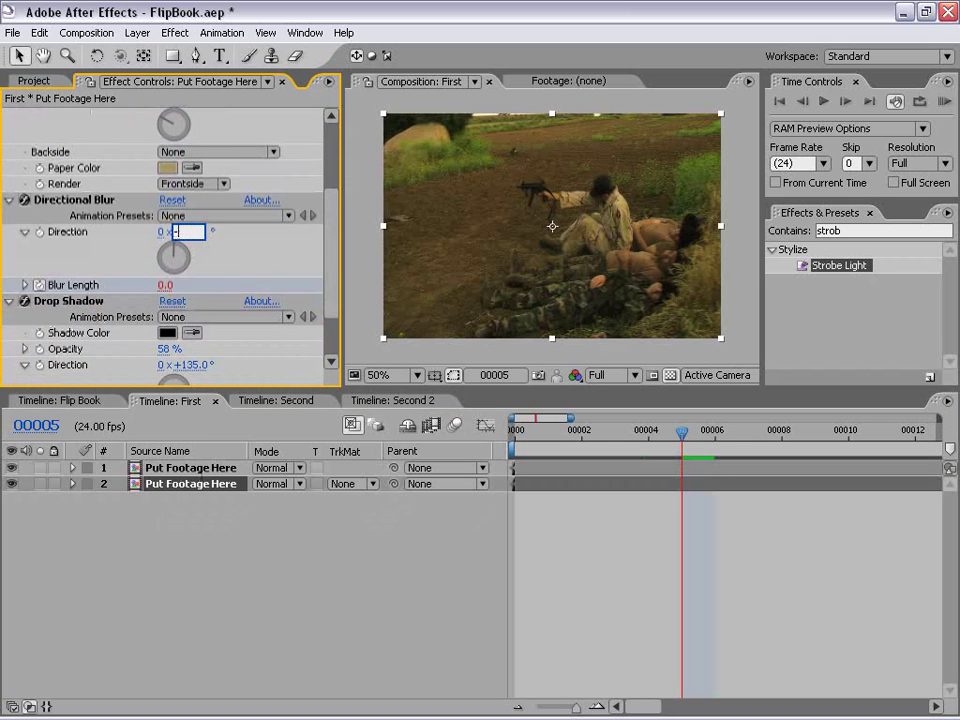
key(Return)
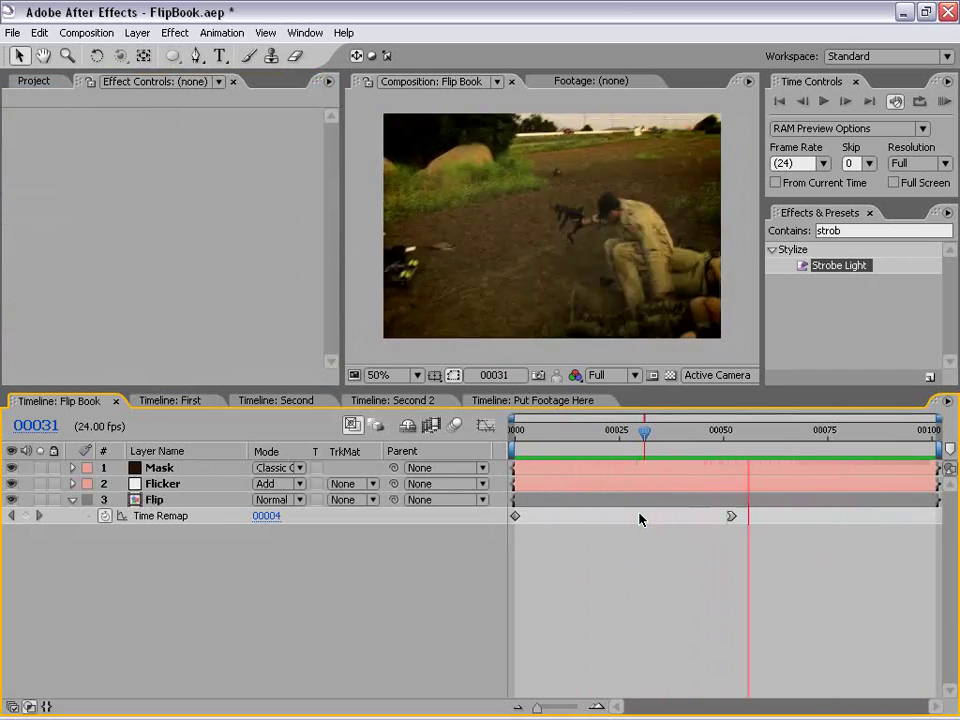
Return to the first frame of the Flip Book composition
key(Home)
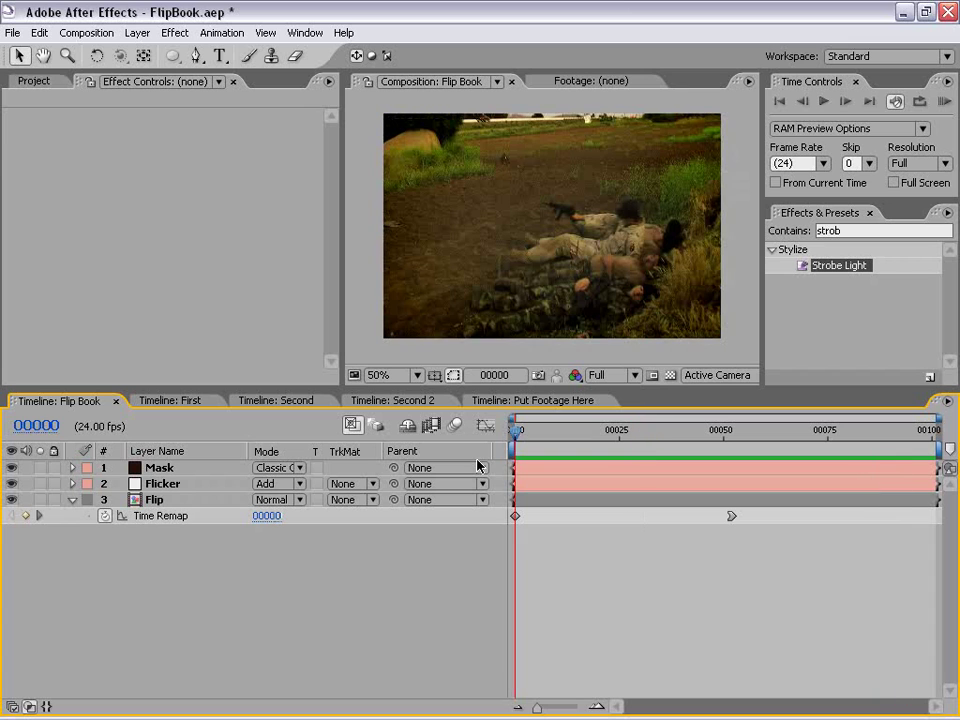